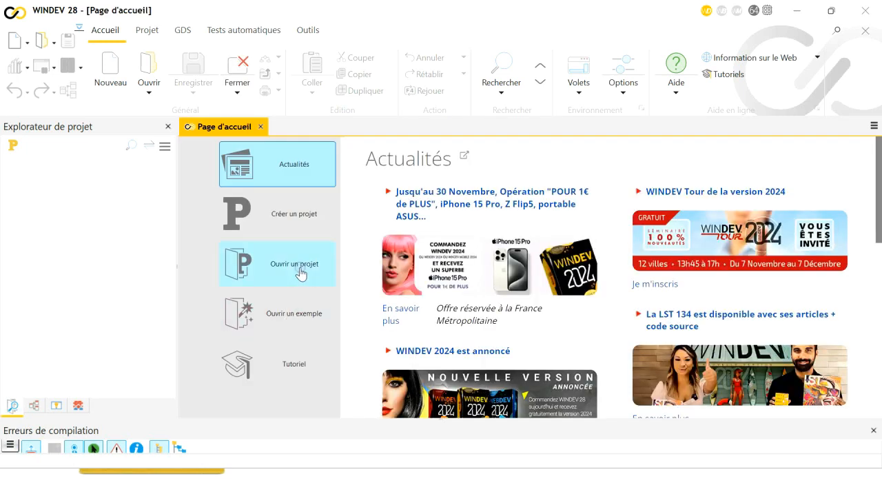
# Start a blank Android/iOS project for phones and tablets, keeping the default name, location and charter
pyautogui.click(296, 215)
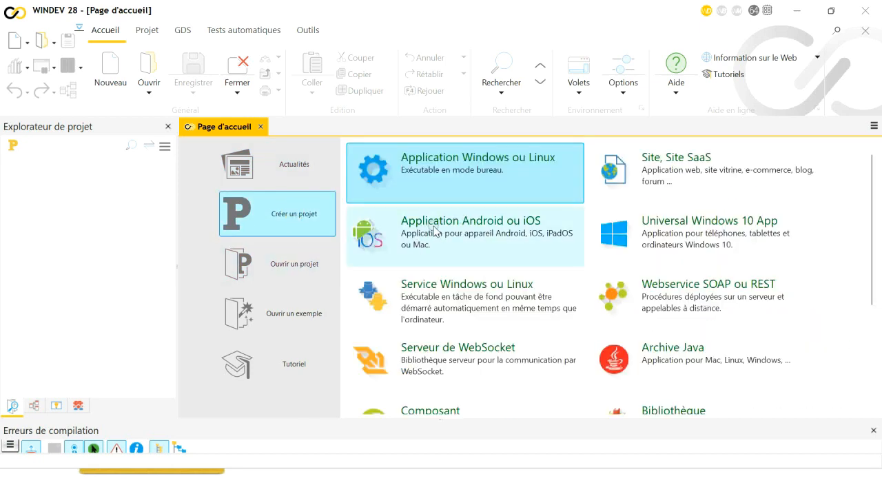
pyautogui.click(437, 234)
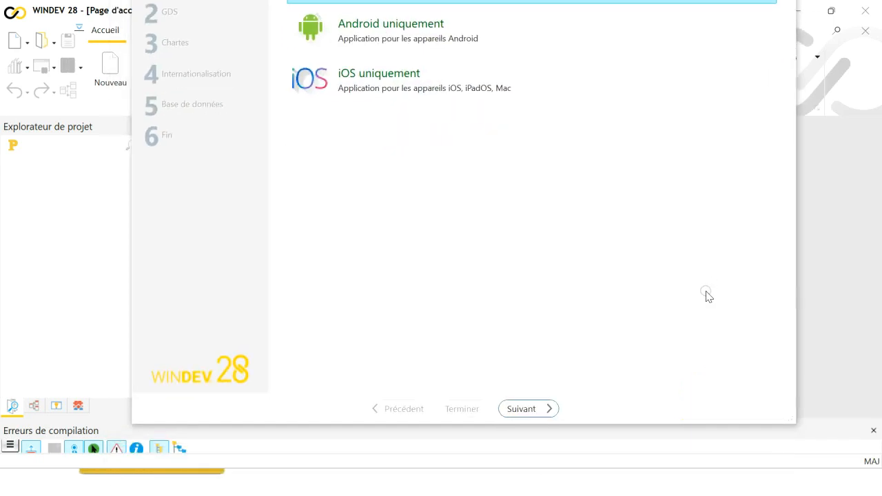
pyautogui.click(518, 412)
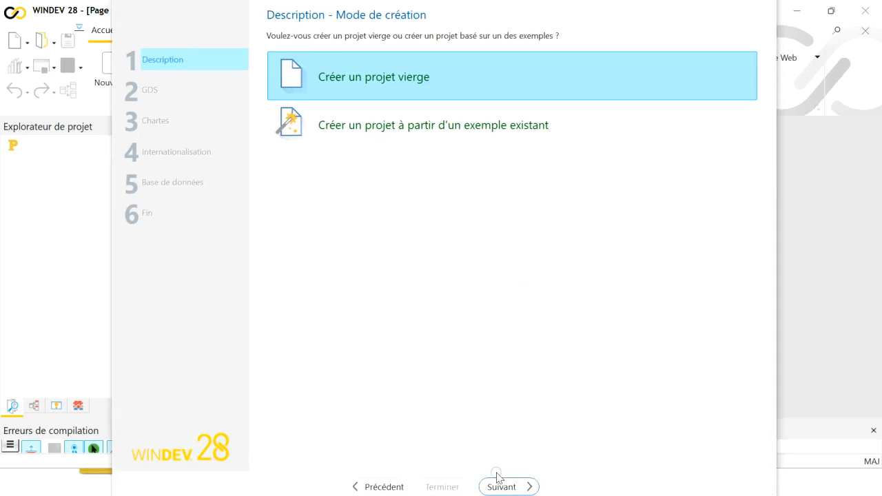
pyautogui.click(497, 486)
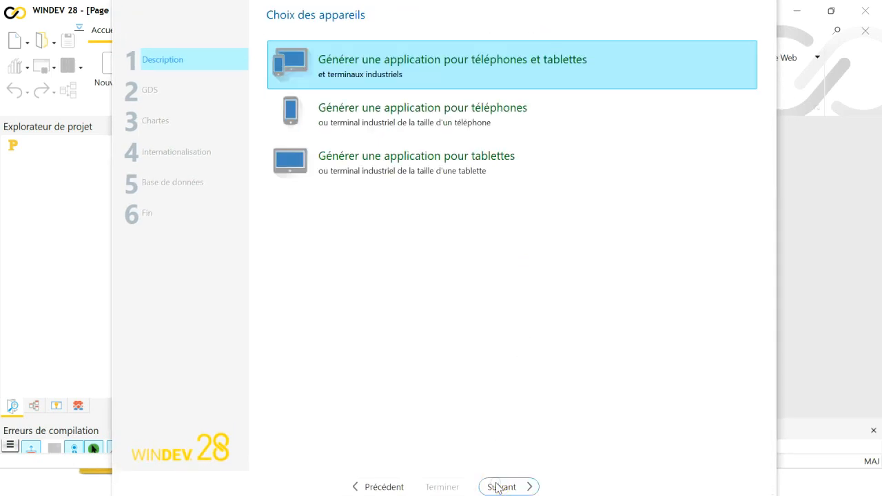
pyautogui.click(497, 487)
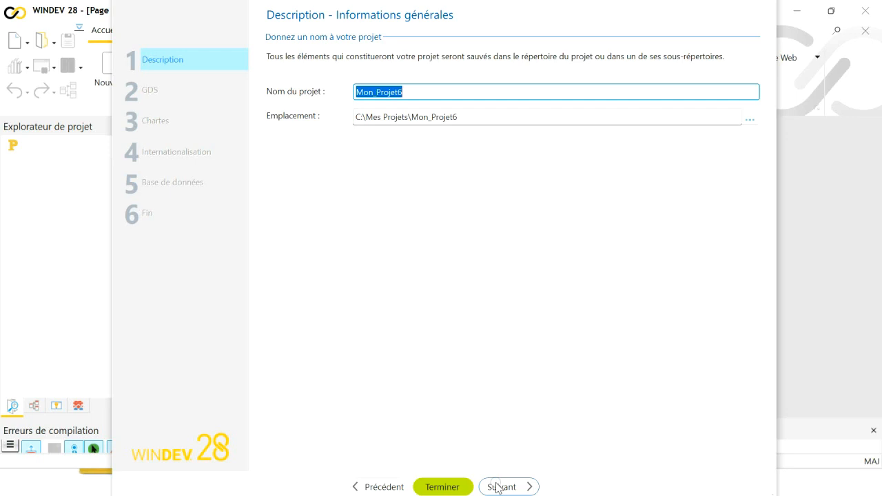
pyautogui.click(497, 487)
pyautogui.rightClick(498, 487)
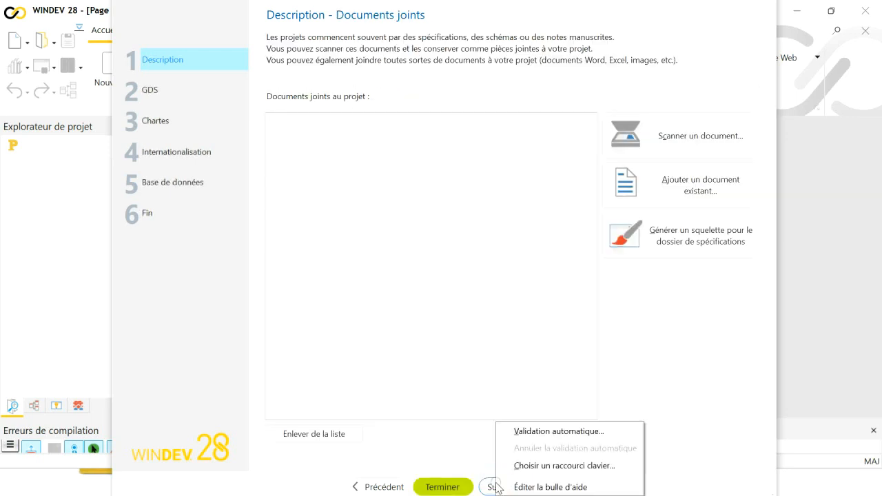
pyautogui.click(489, 489)
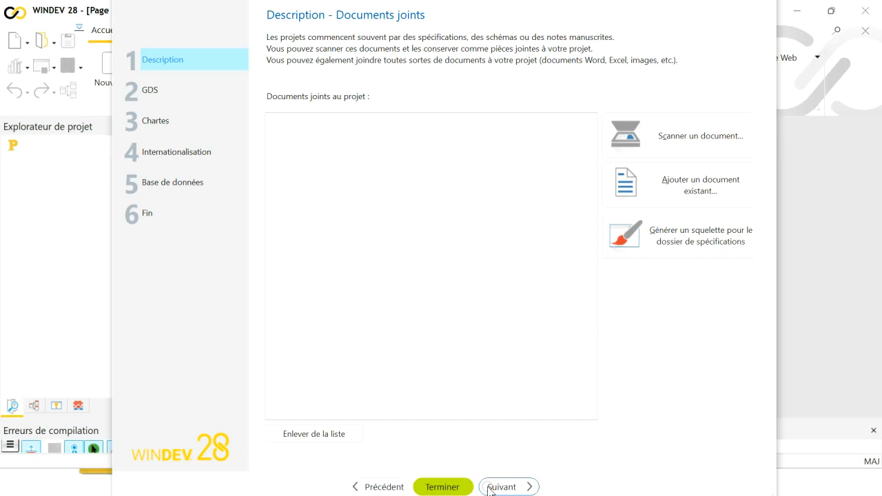
pyautogui.click(488, 489)
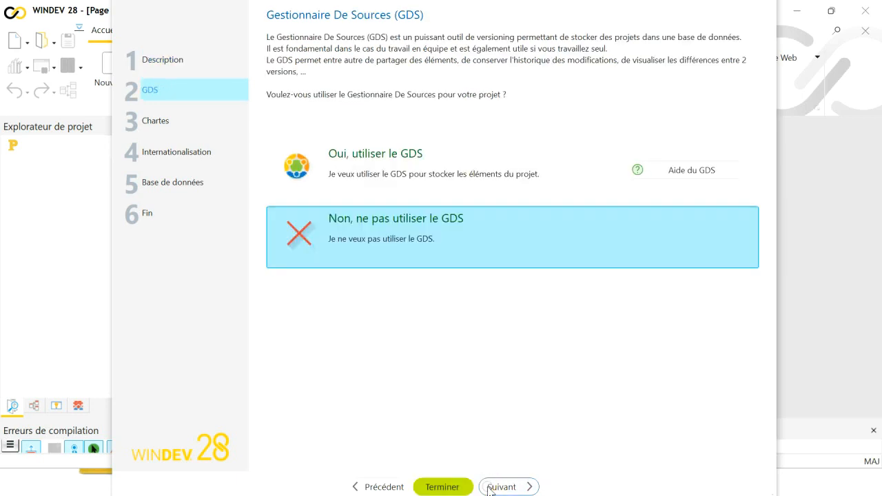
pyautogui.click(489, 490)
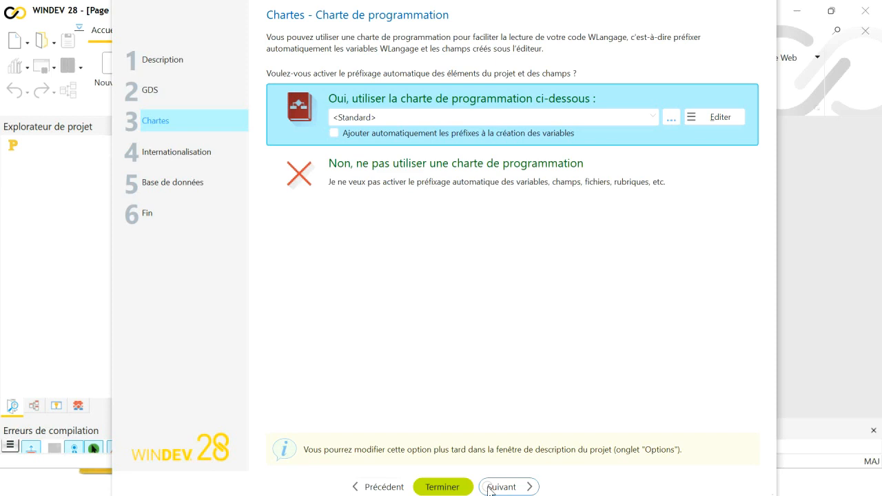
pyautogui.click(488, 490)
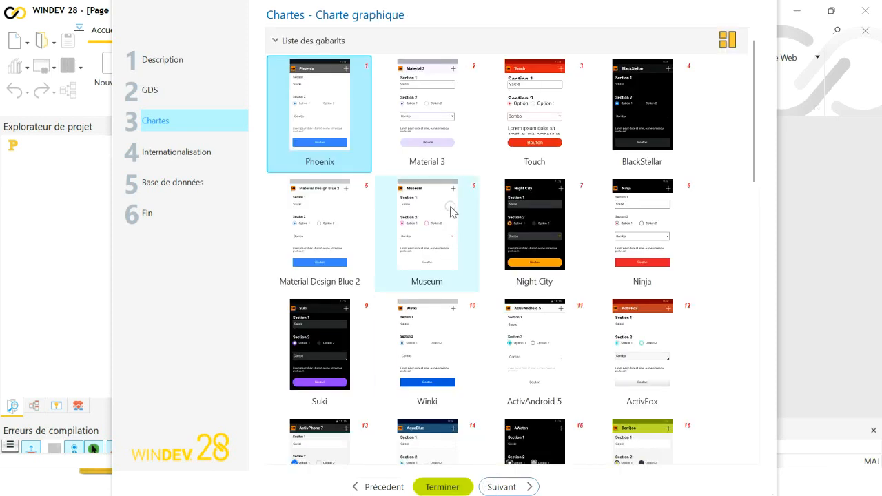
# Pick the Material 3 template, keep French, choose no database, then close the wizard
pyautogui.click(434, 131)
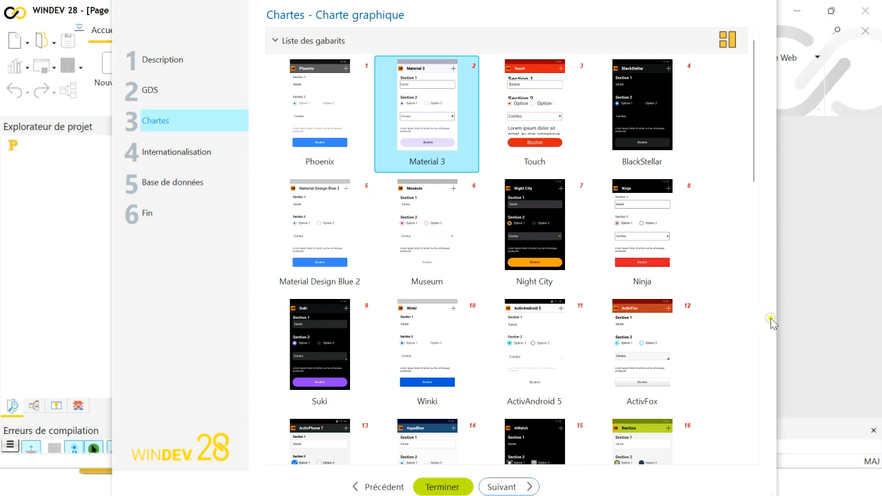
pyautogui.moveTo(772, 322); pyautogui.dragTo(765, 240)
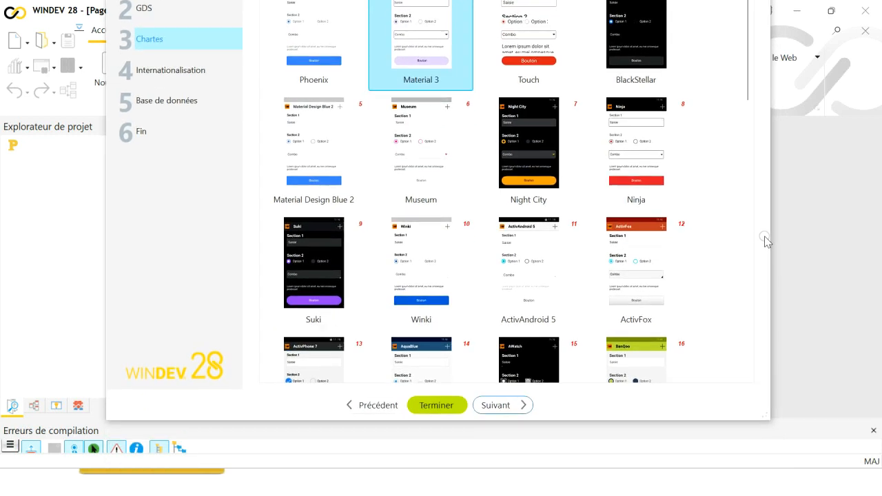
pyautogui.click(497, 407)
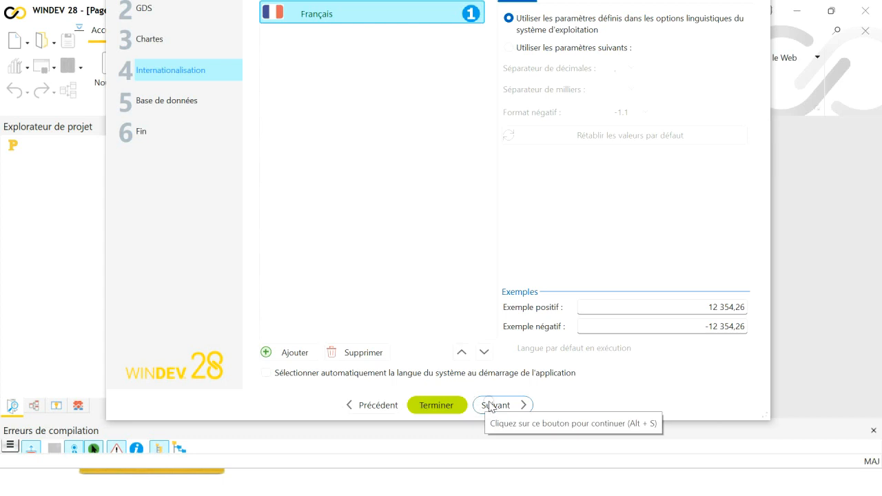
pyautogui.click(494, 406)
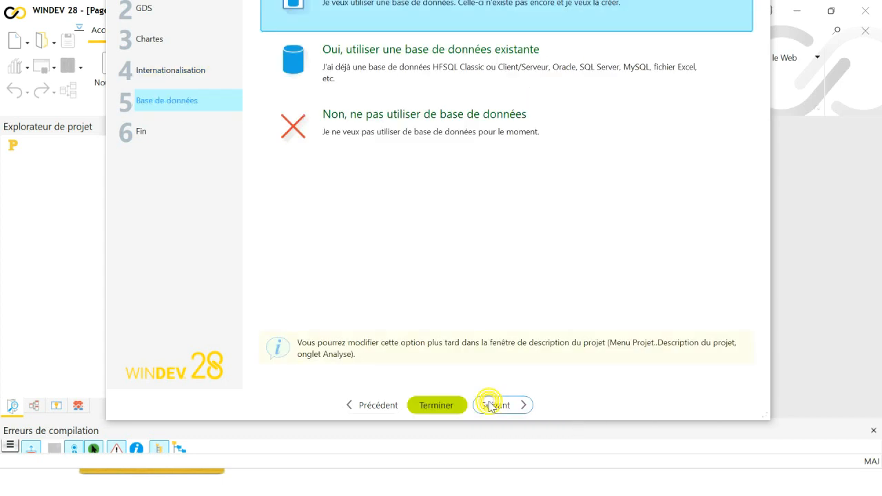
pyautogui.click(432, 130)
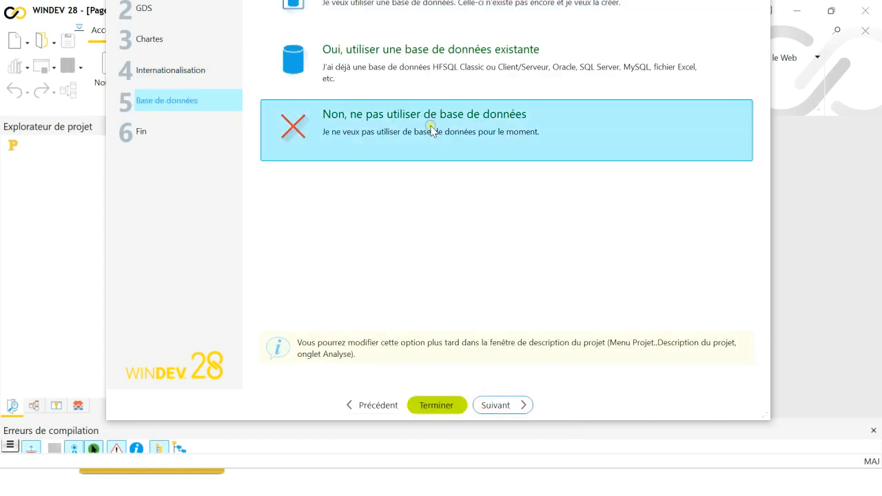
pyautogui.click(493, 405)
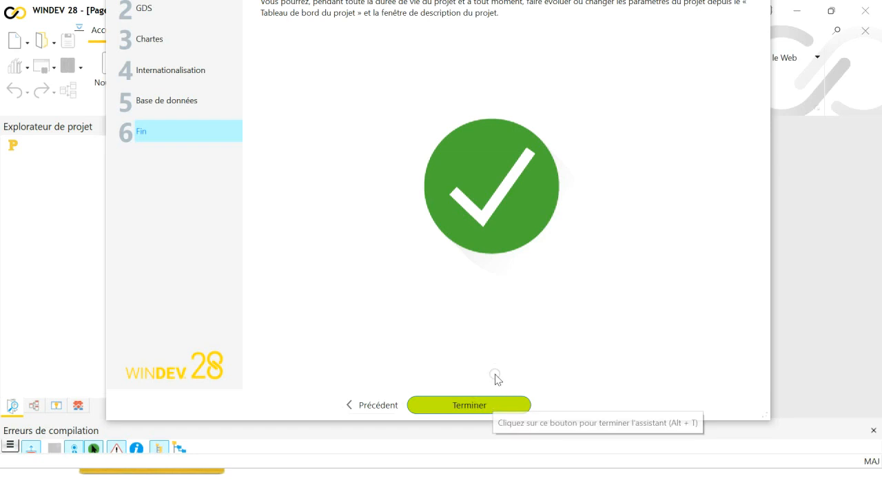
pyautogui.moveTo(701, 92); pyautogui.dragTo(657, 333)
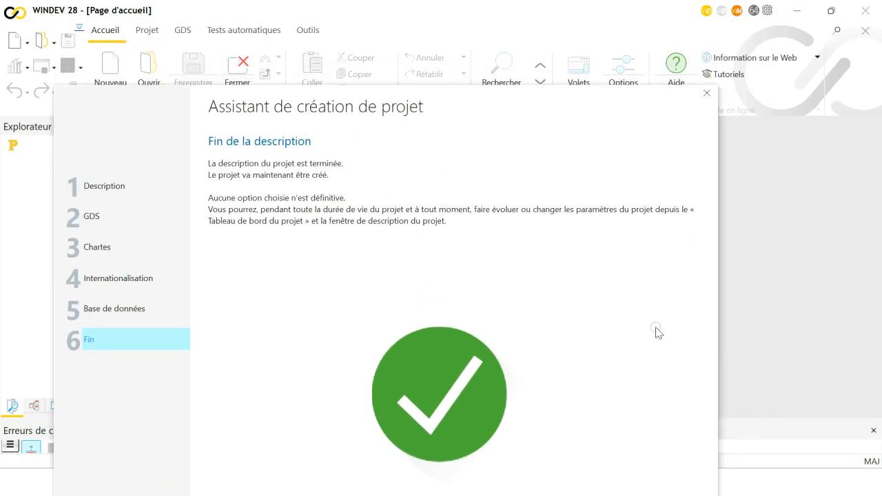
pyautogui.click(706, 94)
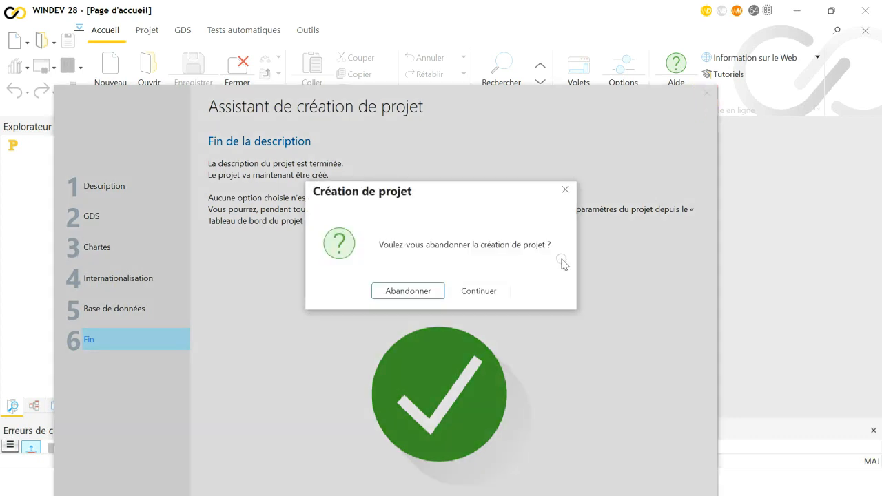
# Confirm abandoning the new project and bring up the prj_videoYouTubeWM33 window showing FEN_principale
pyautogui.click(425, 294)
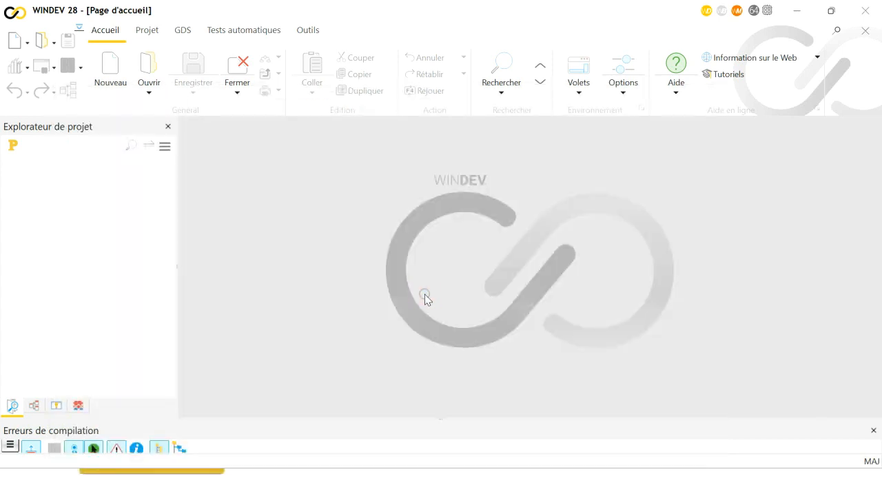
pyautogui.hotkey('alt', 'Tab')
pyautogui.hotkey('alt', 'Tab')
pyautogui.hotkey('alt', 'Tab')
pyautogui.hotkey('alt', 'Tab')
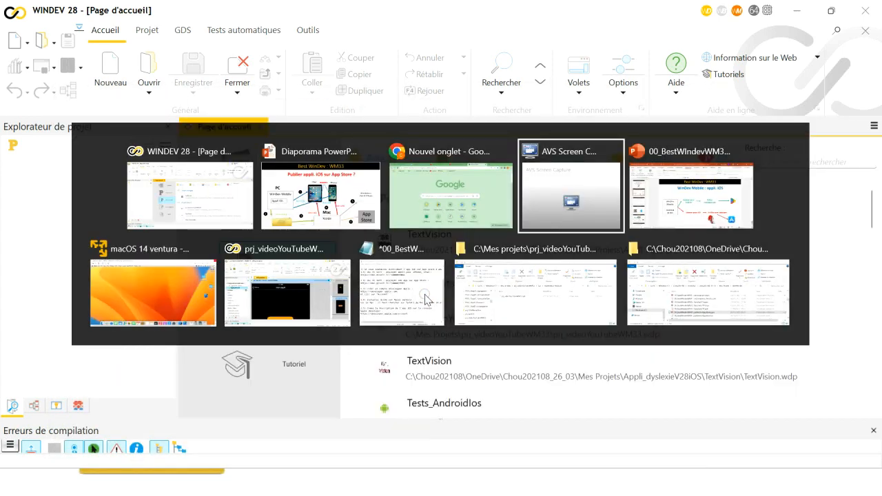
pyautogui.hotkey('alt', 'Tab')
pyautogui.hotkey('alt', 'Tab')
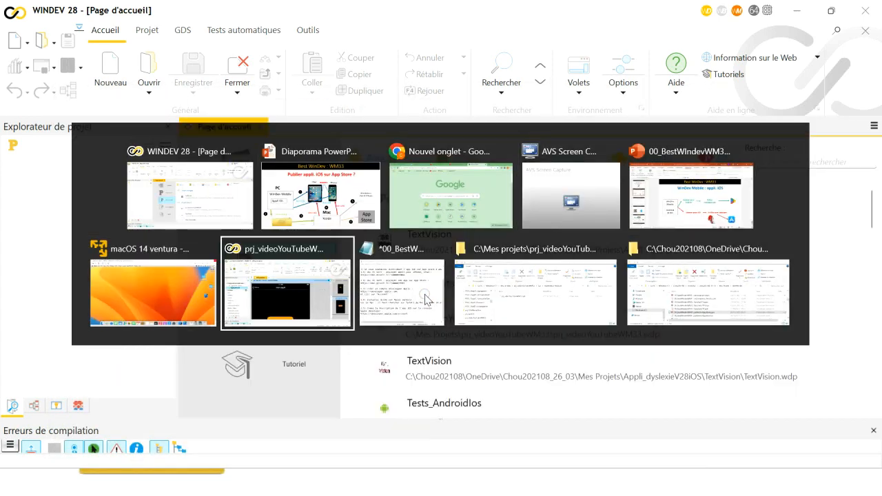
pyautogui.hotkey('alt', 'shift', 'Tab')
pyautogui.hotkey('alt', 'shift', 'Tab')
pyautogui.hotkey('alt', 'shift', 'Tab')
pyautogui.hotkey('alt', 'shift', 'Tab')
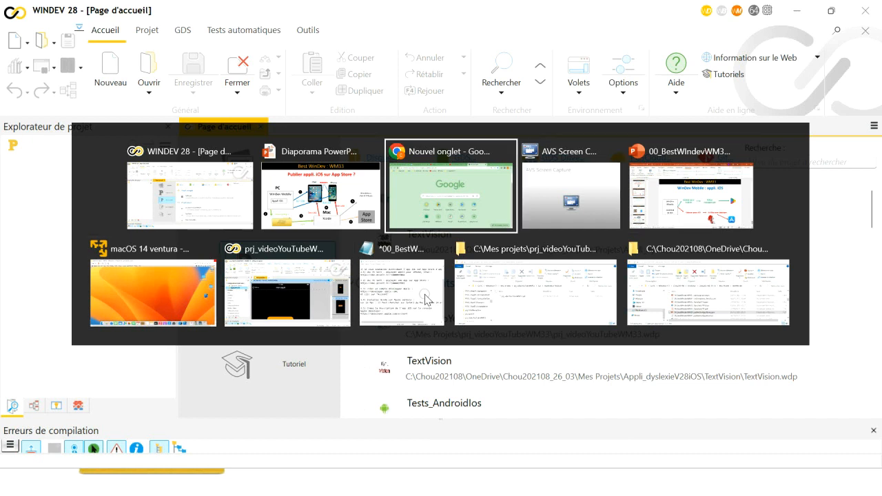
pyautogui.hotkey('alt', 'shift', 'Tab')
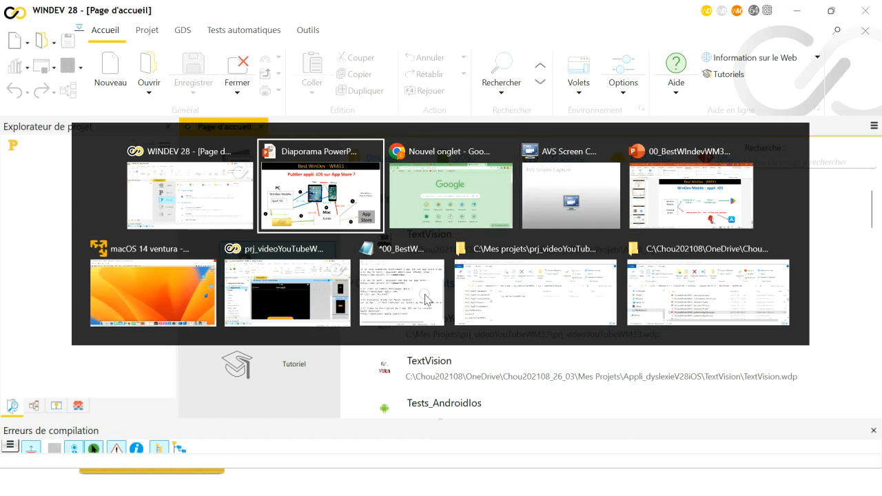
pyautogui.hotkey('alt', 'shift', 'Tab')
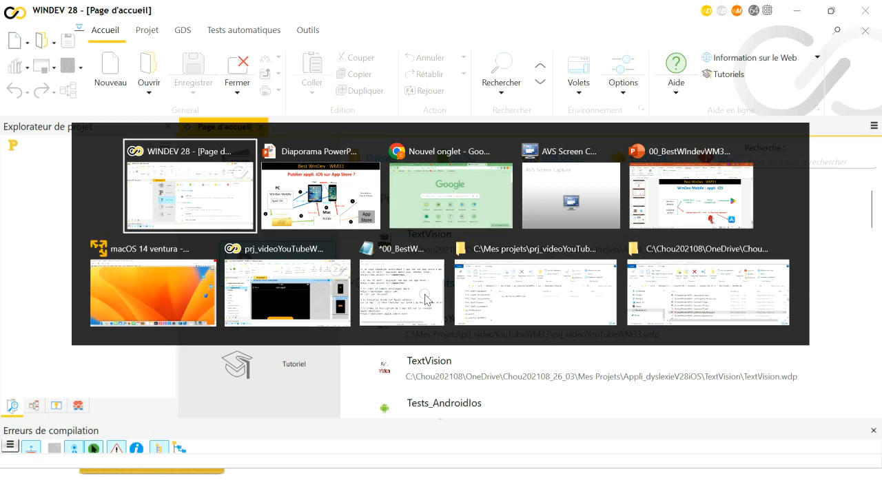
pyautogui.hotkey('alt', 'Tab')
pyautogui.hotkey('alt', 'Tab')
pyautogui.hotkey('alt', 'Tab')
pyautogui.hotkey('alt', 'Tab')
pyautogui.hotkey('alt', 'Tab')
pyautogui.hotkey('alt', 'Tab')
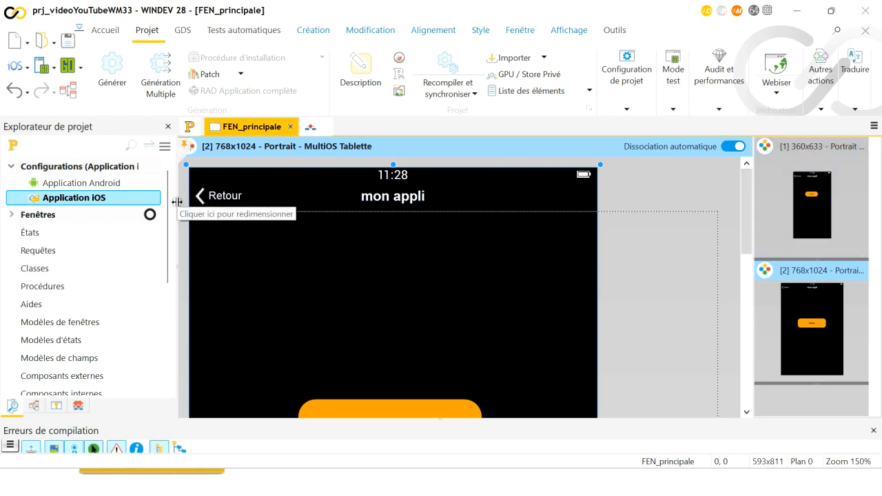
# Activate the Application Android configuration and show FEN_principale's 360x650 layout with its 'Hello' button
pyautogui.moveTo(176, 200); pyautogui.dragTo(251, 206)
pyautogui.doubleClick(95, 185)
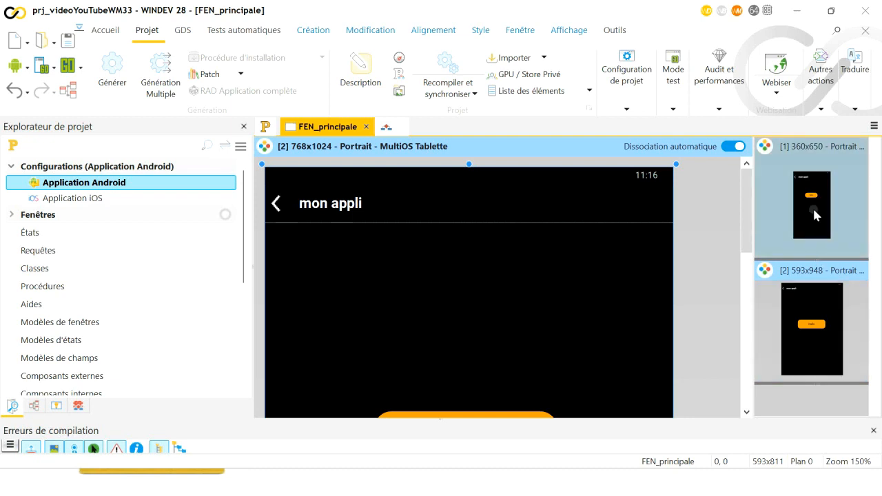
pyautogui.click(777, 210)
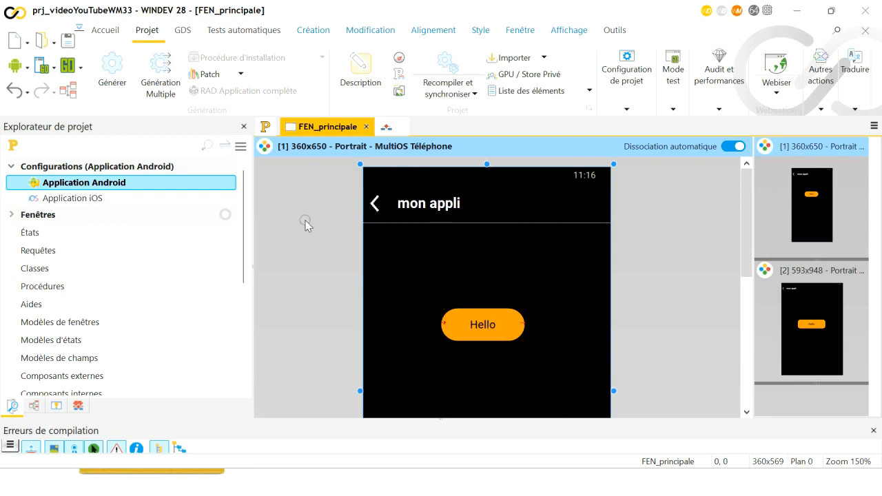
pyautogui.click(81, 66)
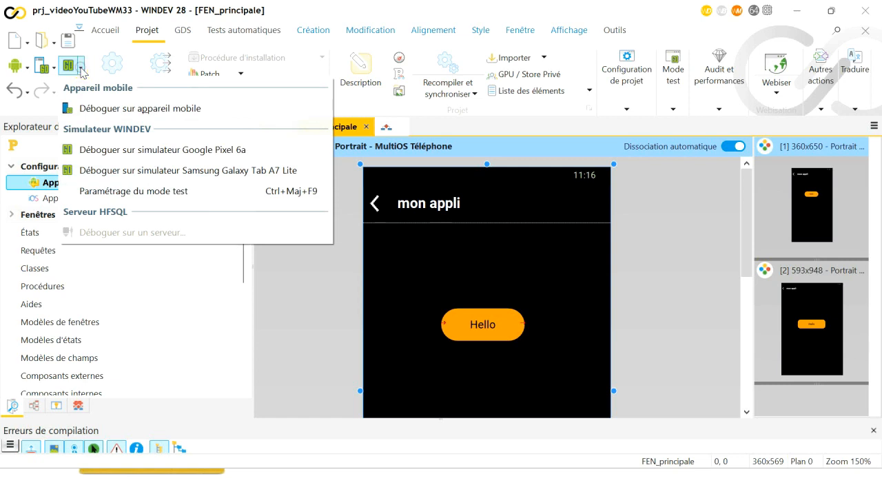
pyautogui.click(121, 150)
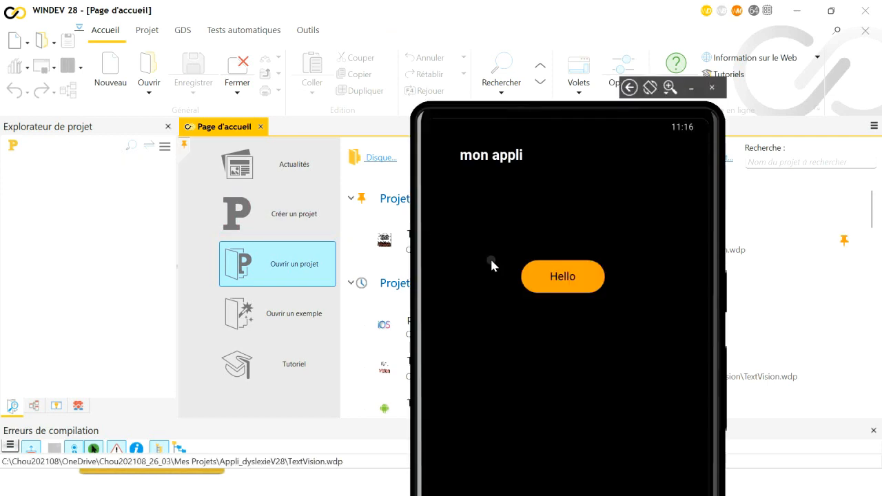
pyautogui.click(582, 277)
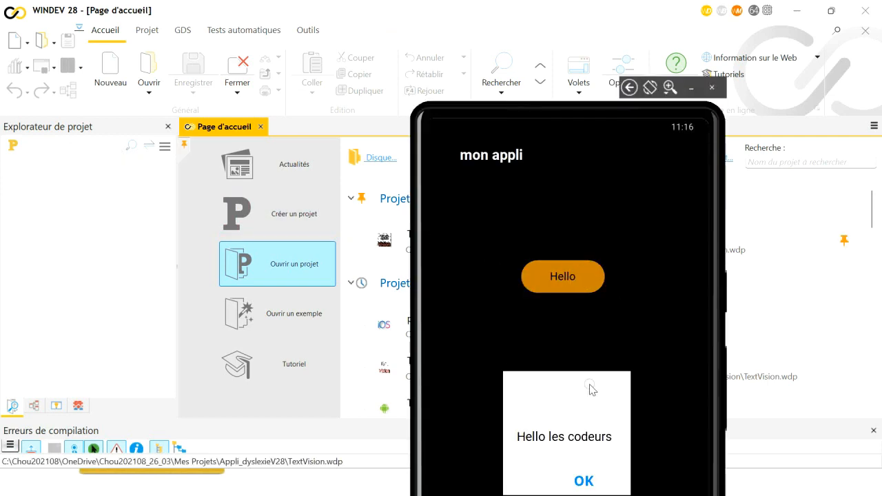
pyautogui.click(581, 481)
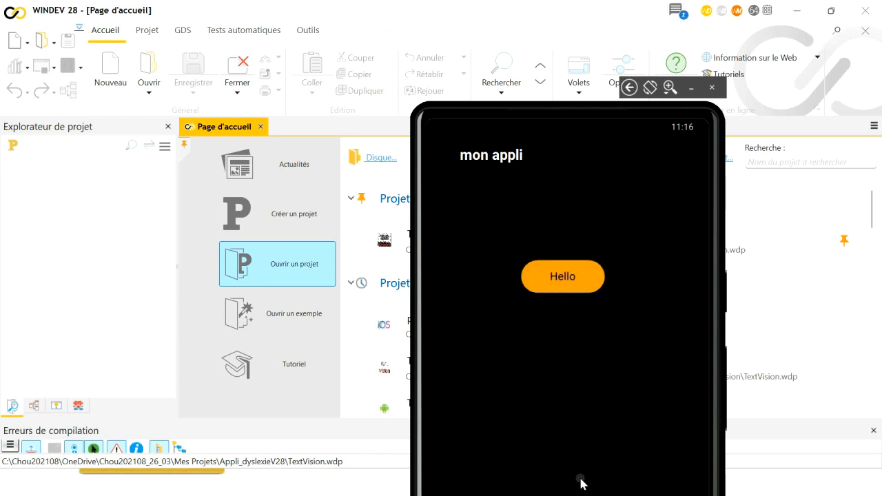
pyautogui.click(712, 87)
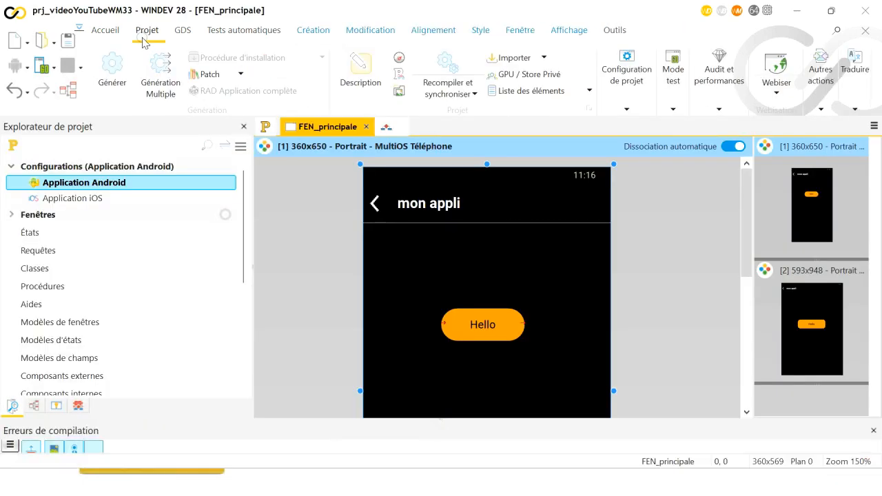
pyautogui.click(82, 68)
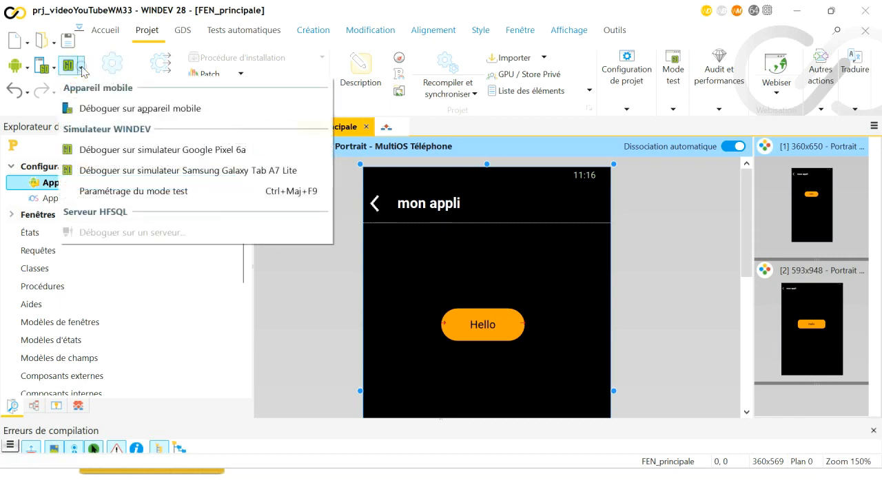
pyautogui.click(140, 172)
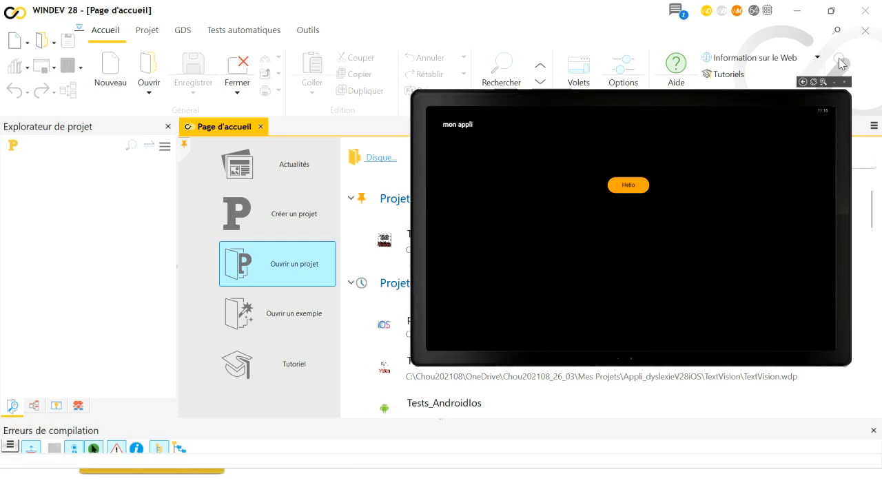
pyautogui.click(630, 190)
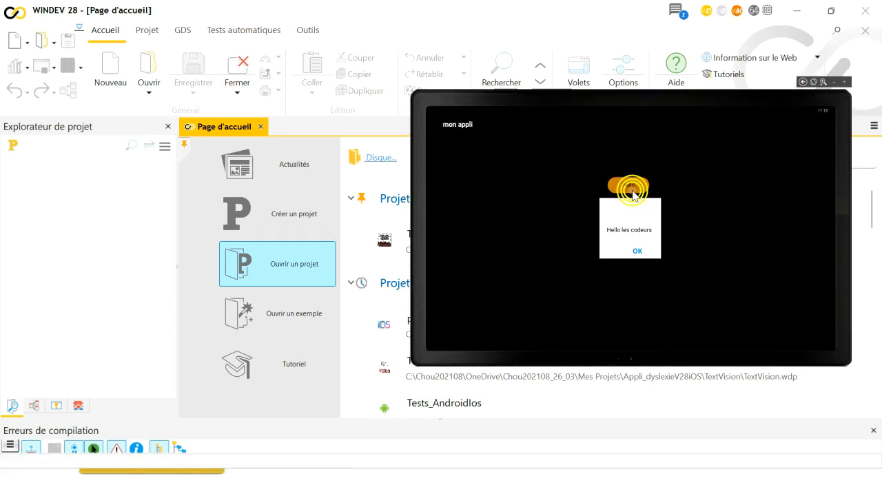
pyautogui.click(639, 252)
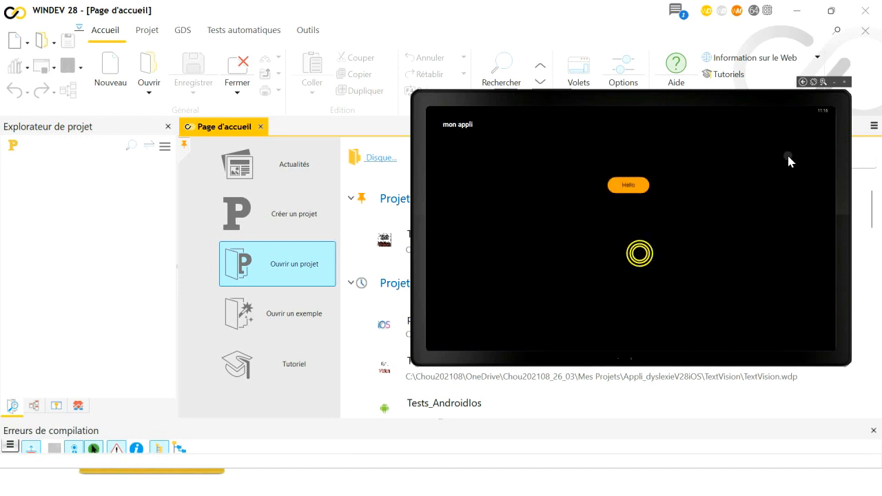
pyautogui.rightClick(842, 82)
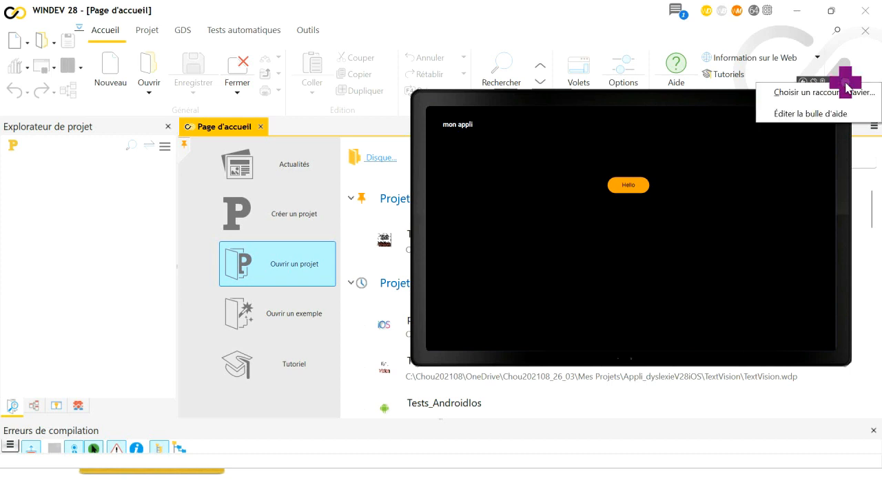
pyautogui.click(754, 133)
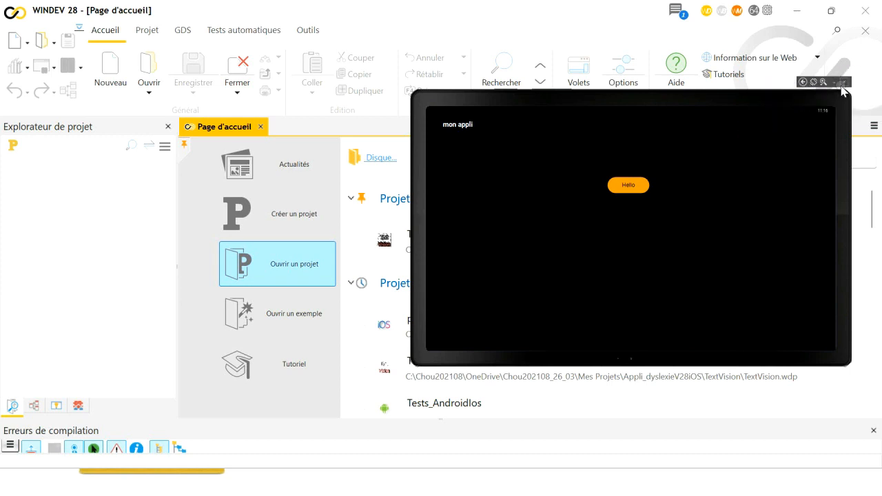
pyautogui.click(842, 85)
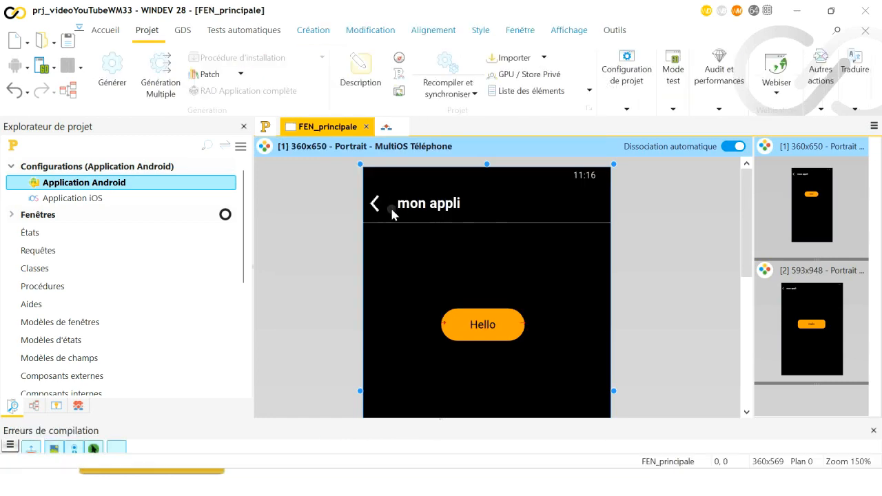
pyautogui.click(116, 69)
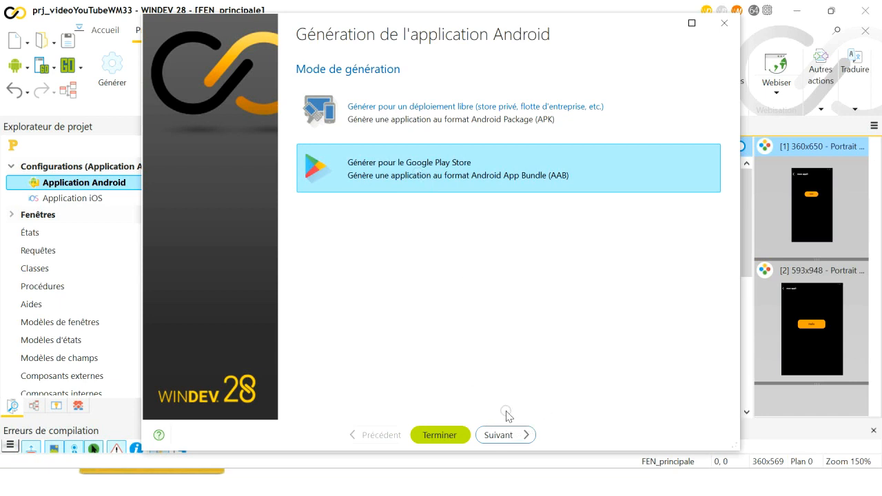
pyautogui.click(724, 25)
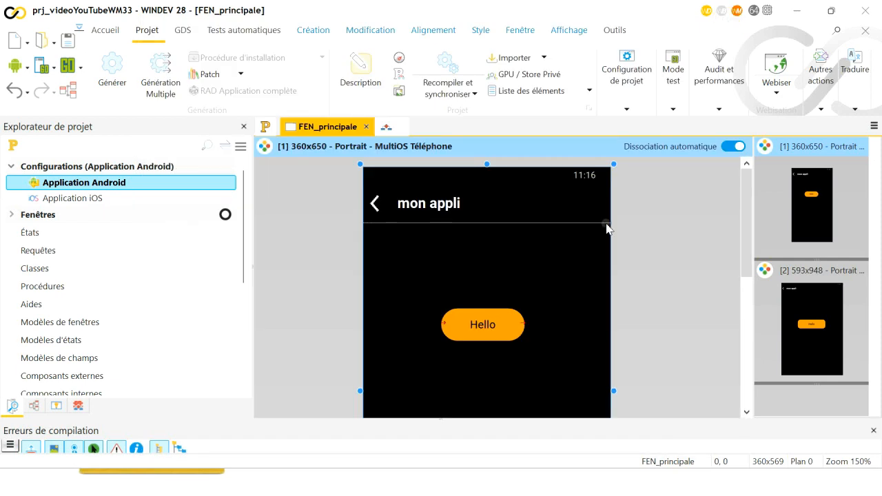
# Switch to File Explorer and open the C:\Mes projets folder
pyautogui.hotkey('alt', 'Tab')
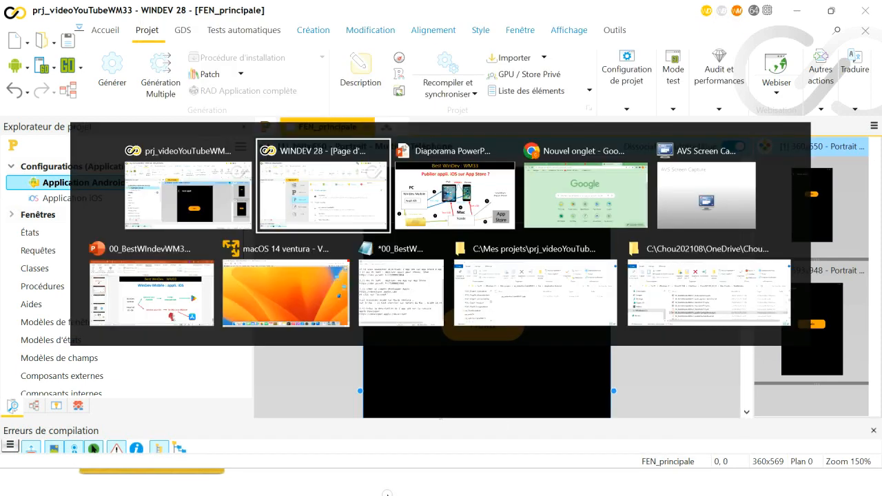
pyautogui.hotkey('alt', 'Tab')
pyautogui.hotkey('alt', 'Tab')
pyautogui.hotkey('alt', 'Tab')
pyautogui.hotkey('alt', 'Tab')
pyautogui.hotkey('alt', 'Tab')
pyautogui.hotkey('alt', 'Tab')
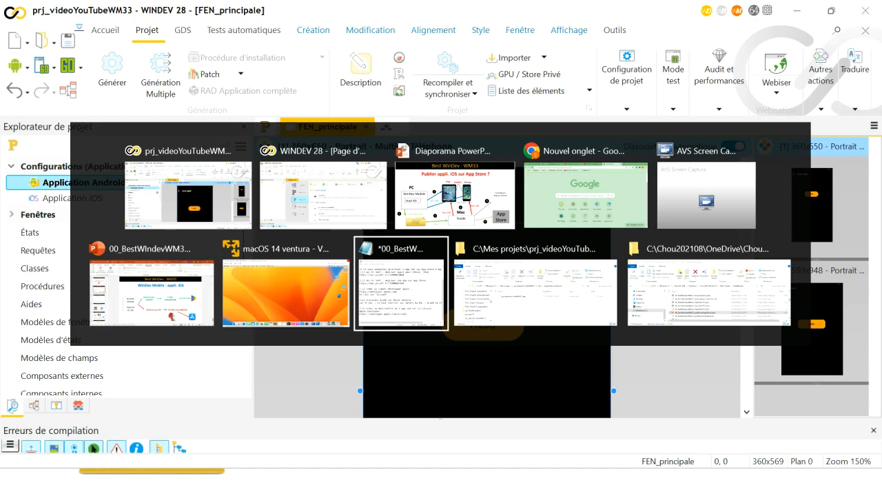
pyautogui.hotkey('alt', 'Tab')
pyautogui.hotkey('alt', 'Tab')
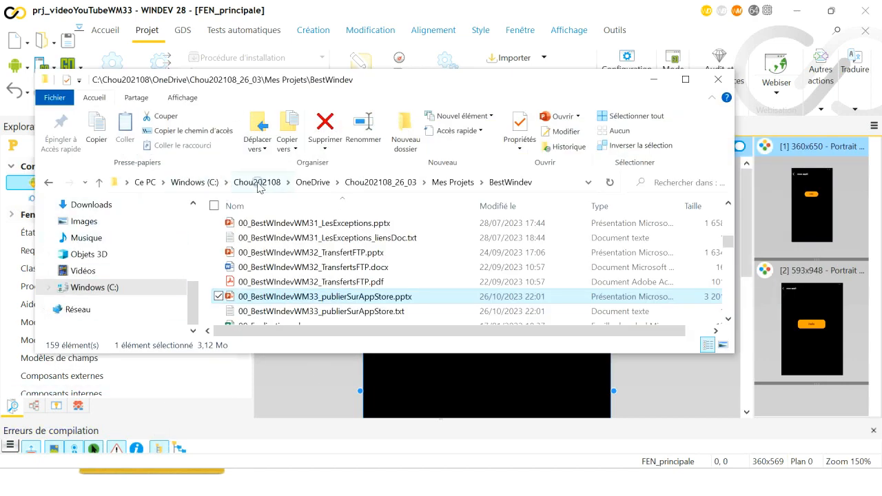
pyautogui.click(203, 184)
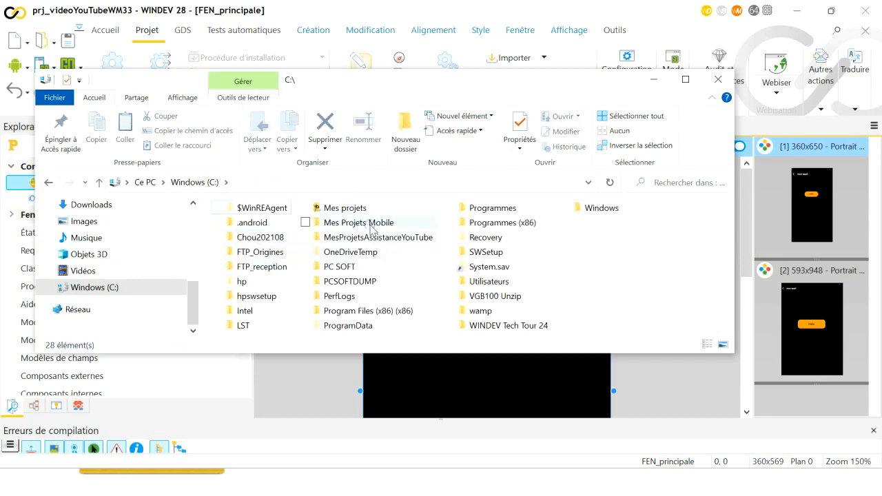
pyautogui.doubleClick(356, 207)
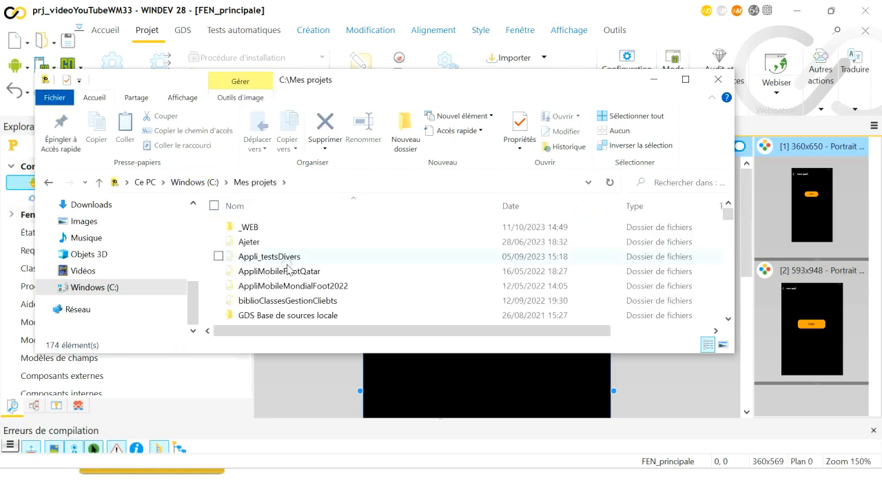
# Open prj_videoYouTubeWM33\Exe\Application Android and select the 7 412 Ko prj_videoYouTubeWM33.aab bundle
pyautogui.click(271, 287)
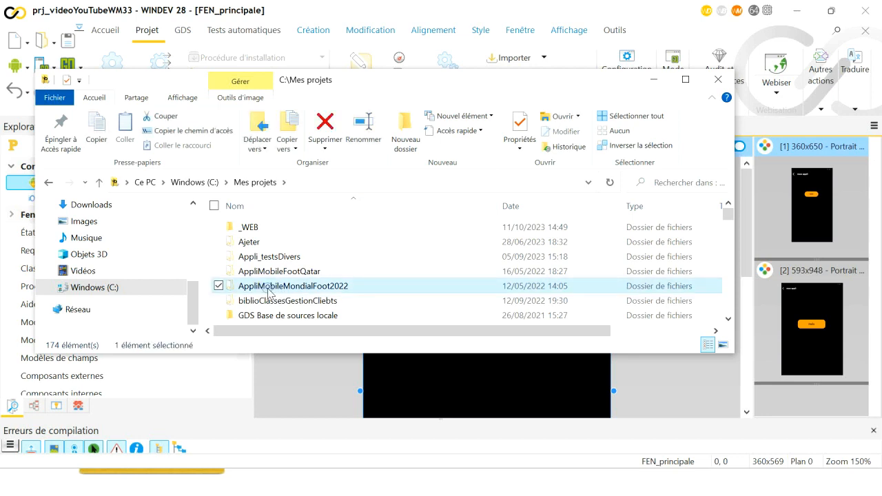
pyautogui.press('p')
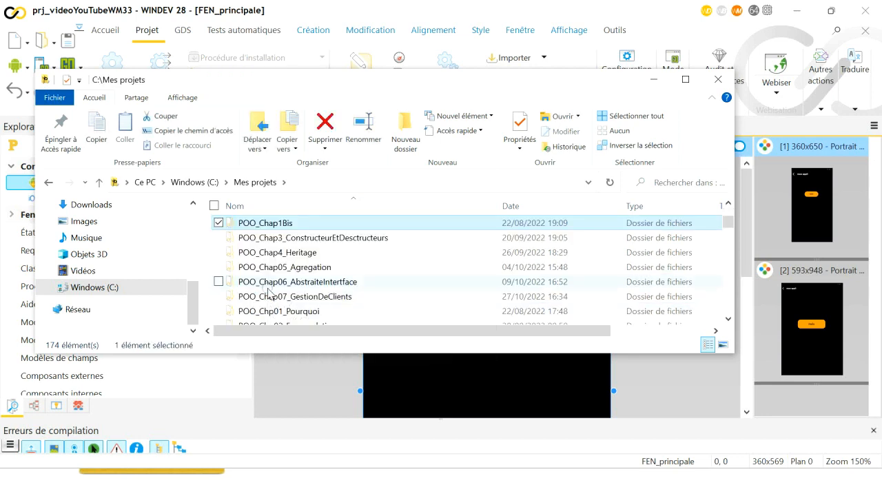
pyautogui.press('Down')
pyautogui.press('Down')
pyautogui.press('Down')
pyautogui.press('Down')
pyautogui.press('Down')
pyautogui.press('Down')
pyautogui.press('Down')
pyautogui.press('Down')
pyautogui.press('Down')
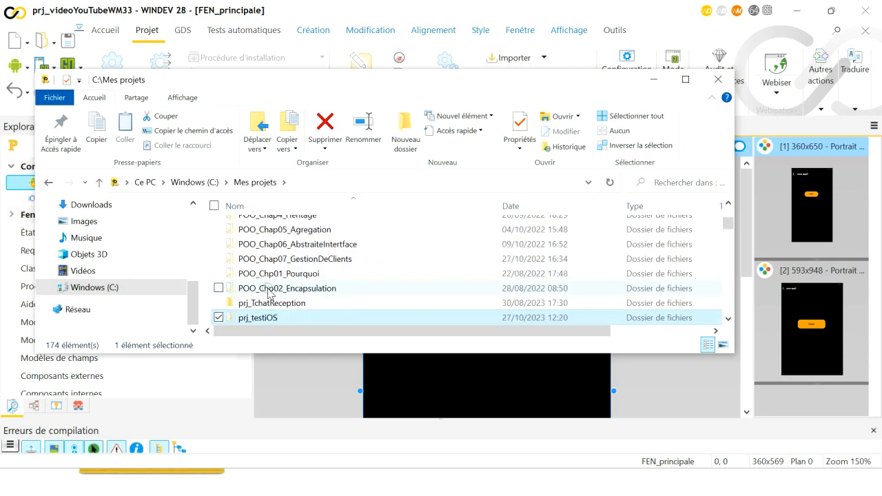
pyautogui.press('Down')
pyautogui.press('Down')
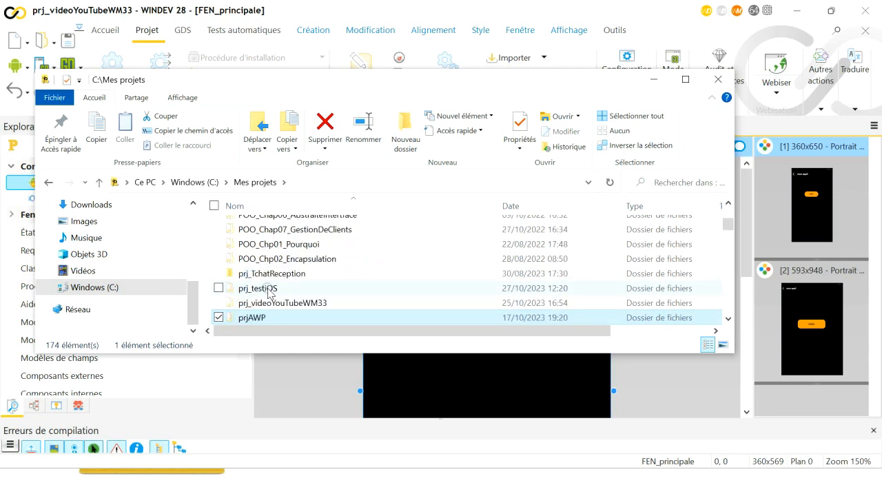
pyautogui.doubleClick(284, 303)
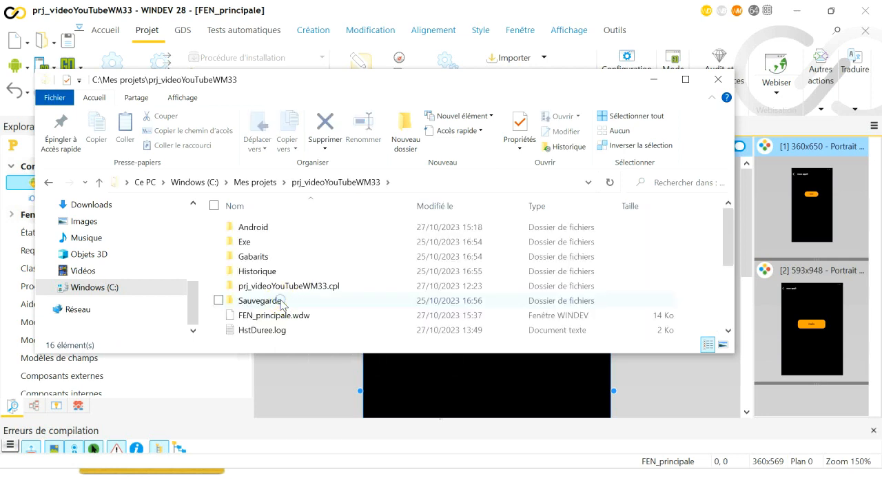
pyautogui.doubleClick(262, 243)
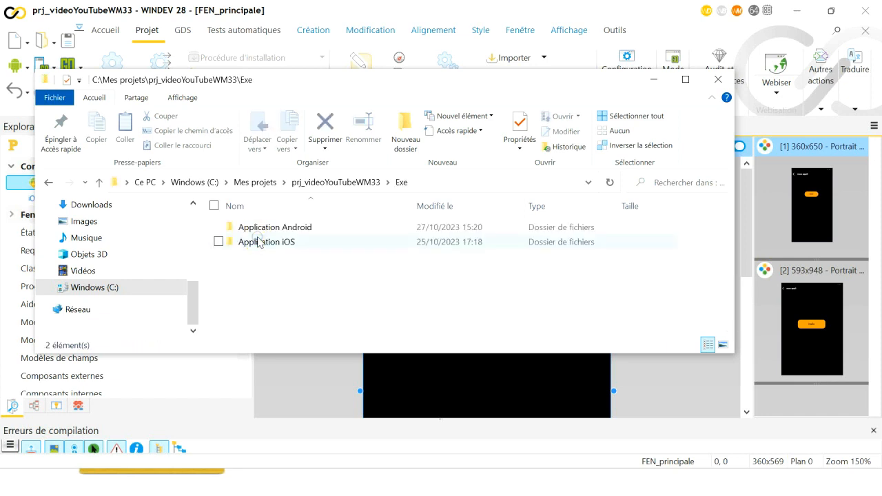
pyautogui.doubleClick(265, 228)
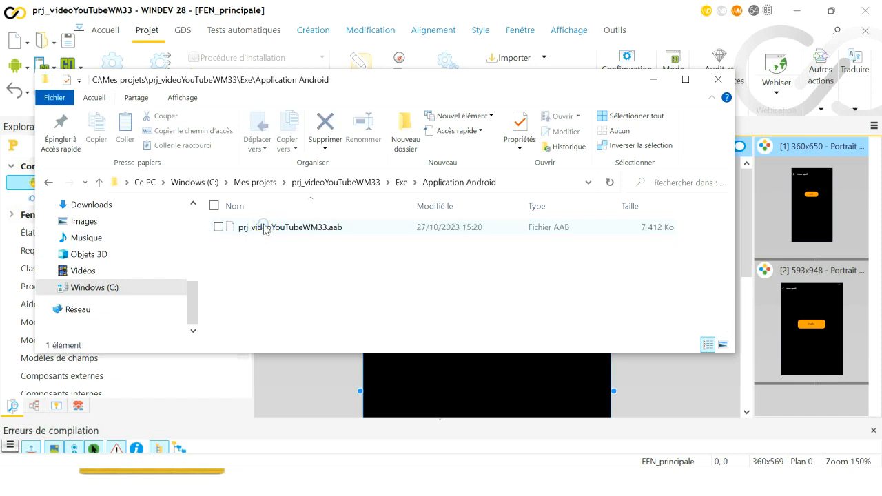
pyautogui.click(294, 229)
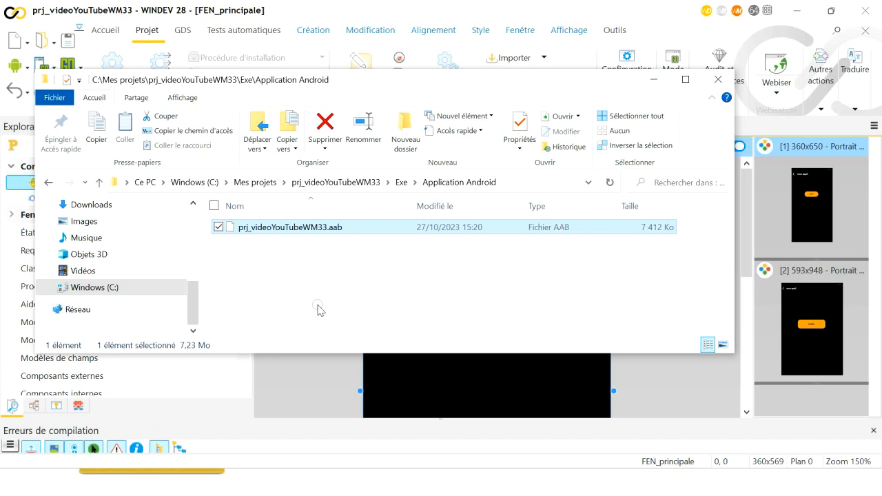
pyautogui.hotkey('alt', 'Tab')
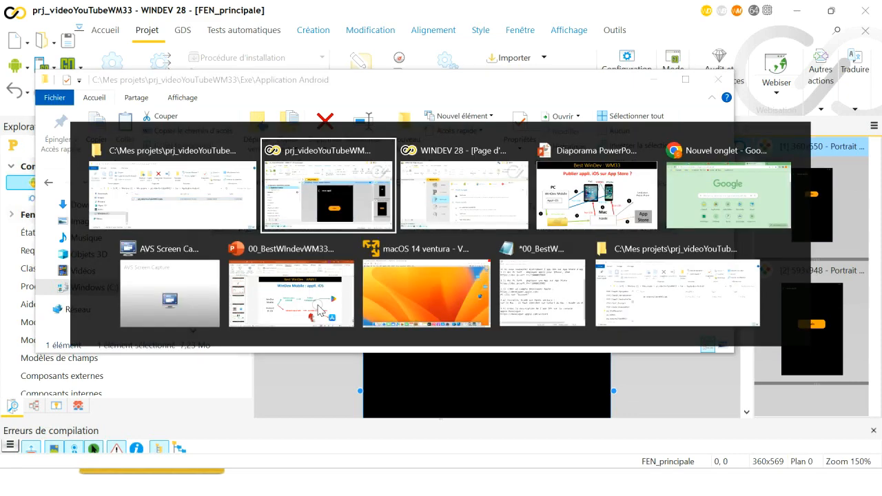
# In Chrome, close the mistakenly pasted image page and type 'console' in a new tab
pyautogui.hotkey('alt', 'Tab')
pyautogui.hotkey('alt', 'Tab')
pyautogui.hotkey('alt', 'Tab')
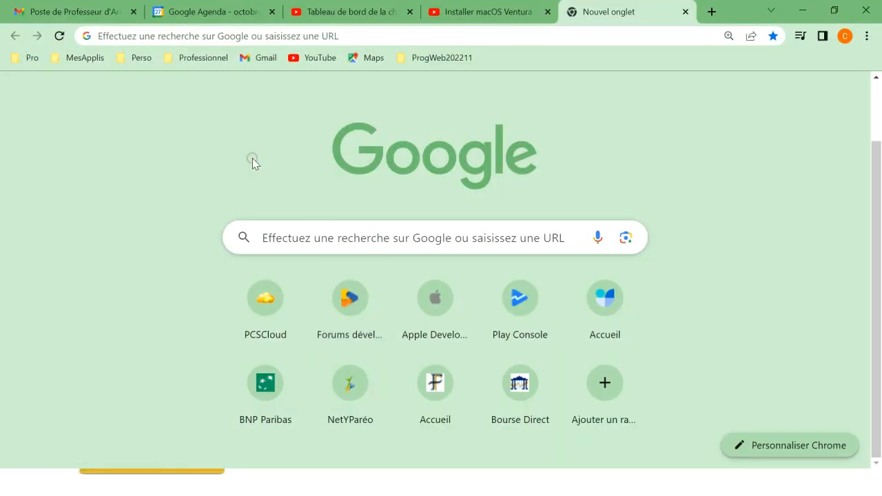
pyautogui.rightClick(172, 33)
pyautogui.press('a')
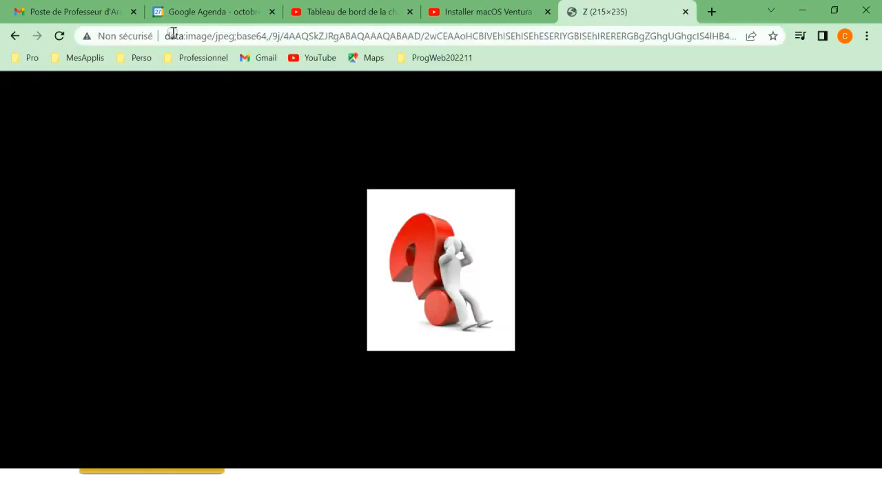
pyautogui.click(166, 35)
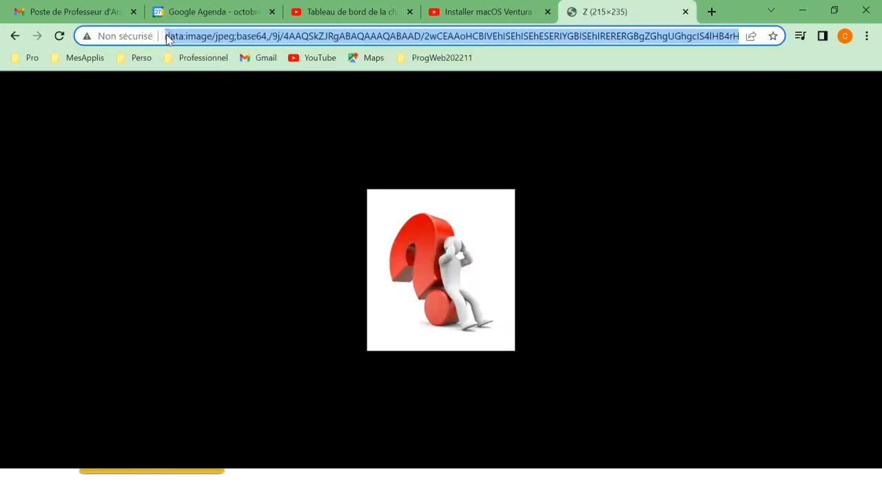
pyautogui.click(684, 12)
pyautogui.click(675, 13)
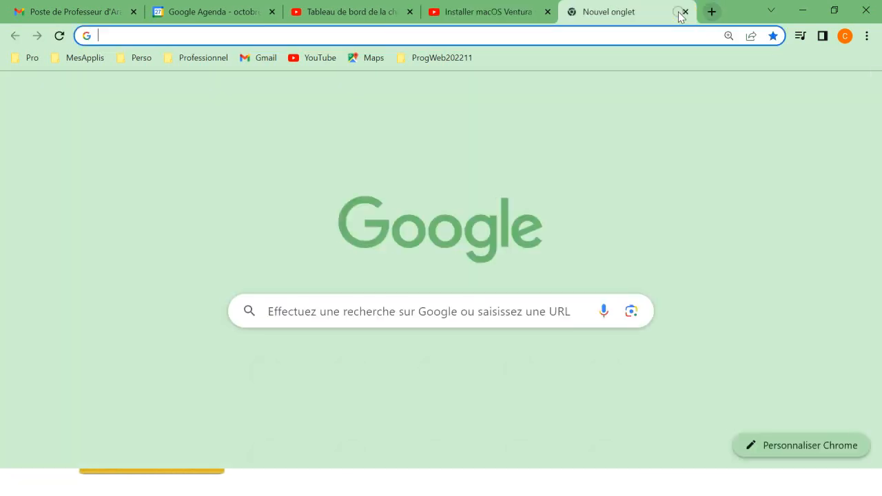
pyautogui.write('co')
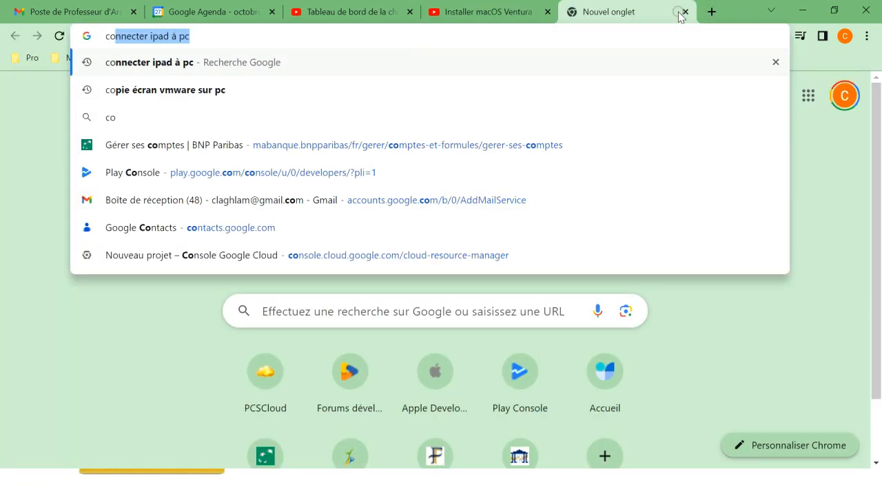
pyautogui.write('nsole')
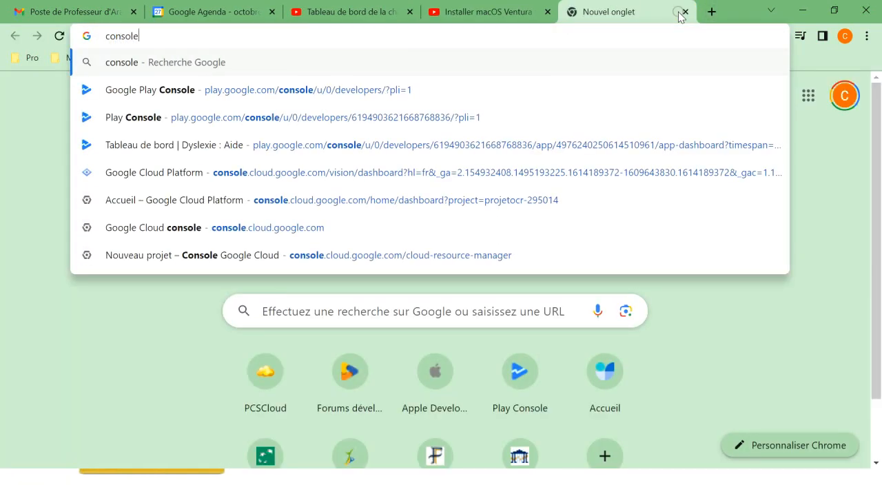
# Load Google Play Console, view the developer account's Toutes les applications list, then close the tab
pyautogui.press('Down')
pyautogui.press('Return')
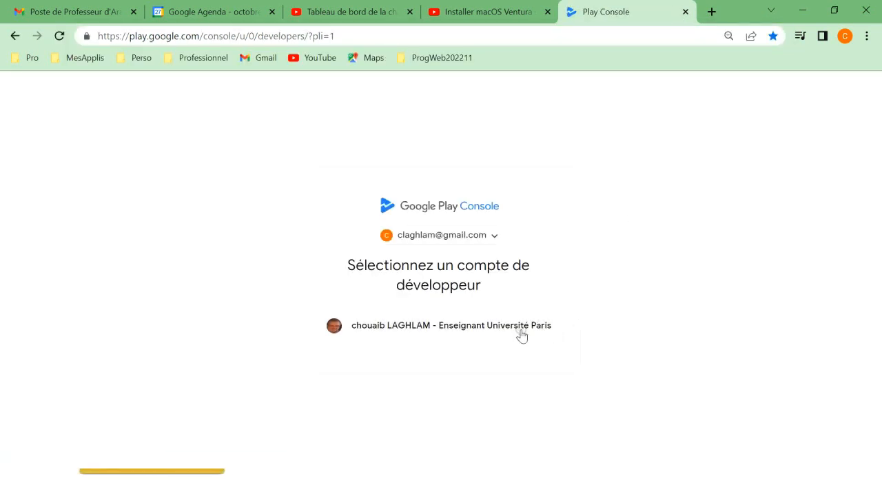
pyautogui.click(516, 334)
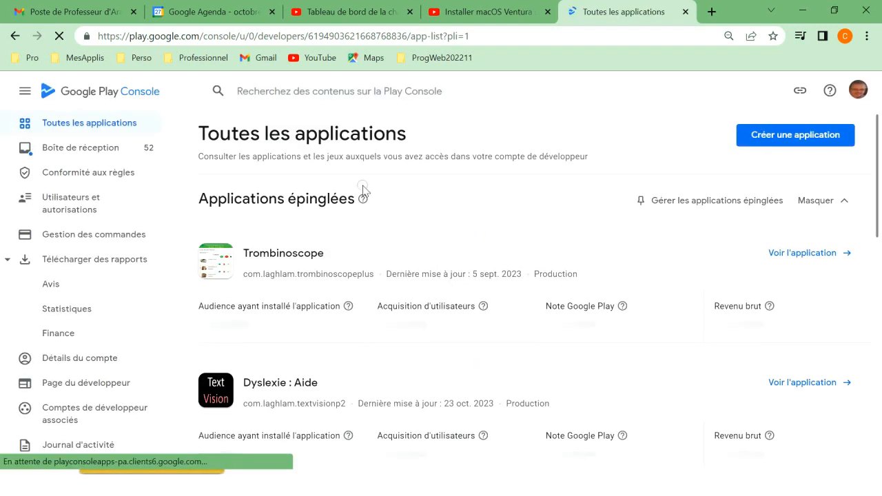
pyautogui.click(763, 144)
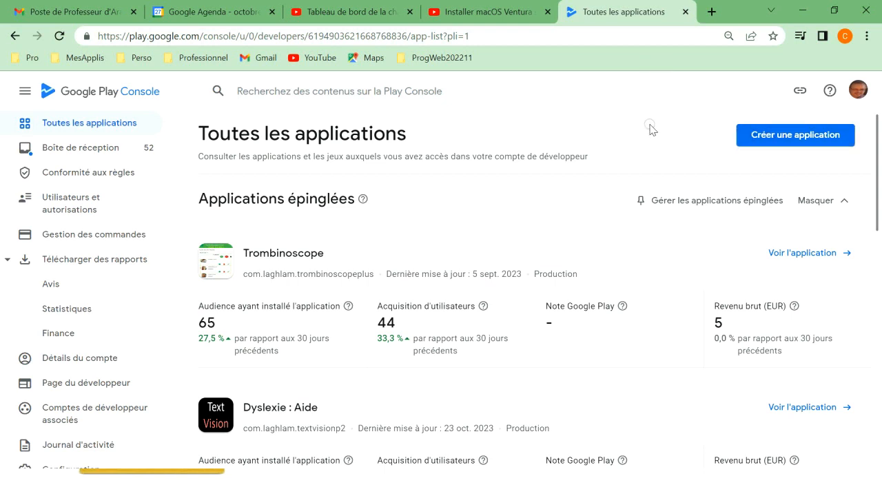
pyautogui.click(686, 12)
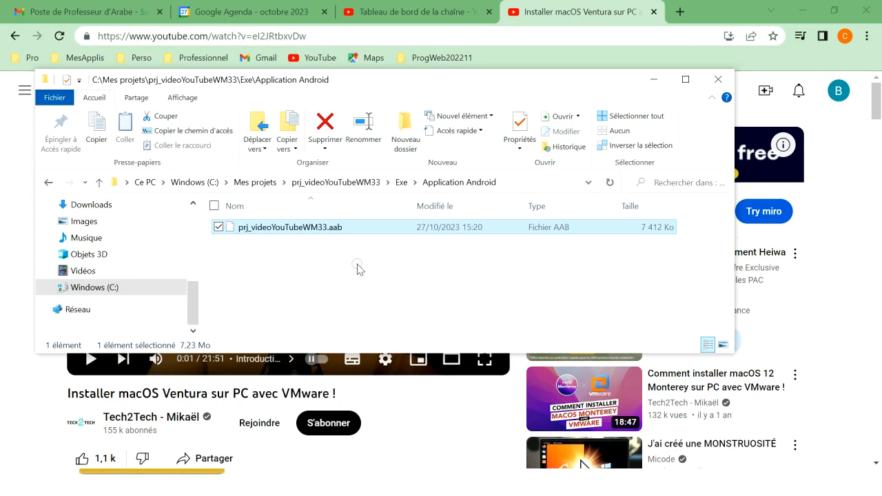
# Back in WINDEV, make Application iOS the current configuration
pyautogui.hotkey('alt', 'Tab')
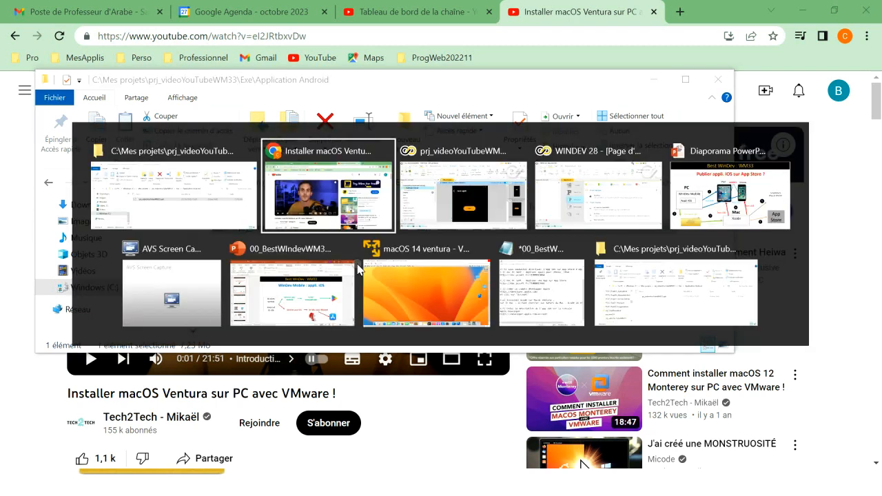
pyautogui.hotkey('alt', 'Tab')
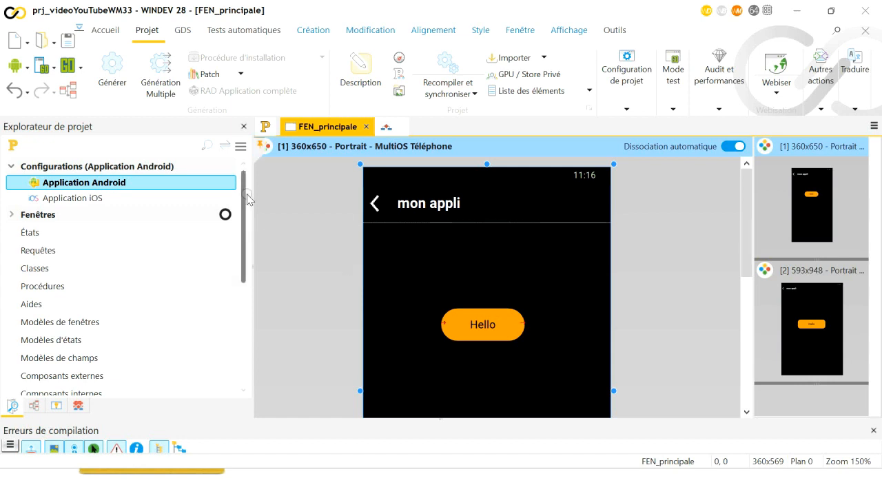
pyautogui.click(92, 199)
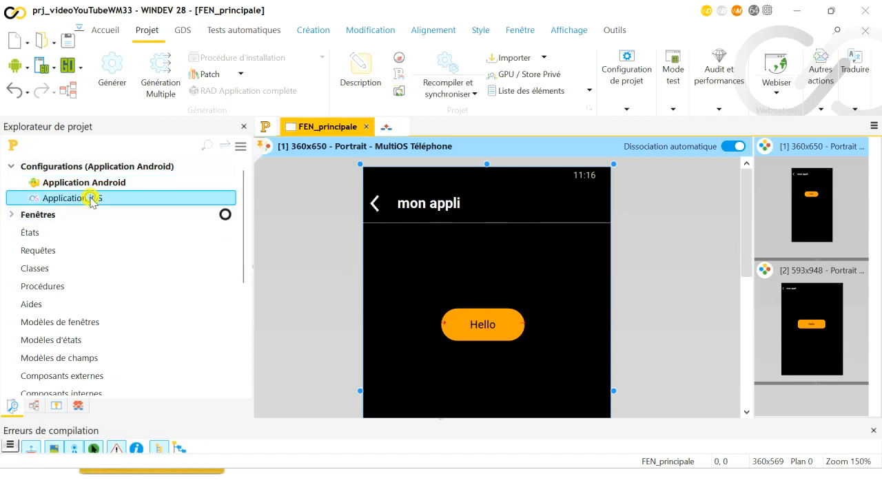
pyautogui.doubleClick(92, 199)
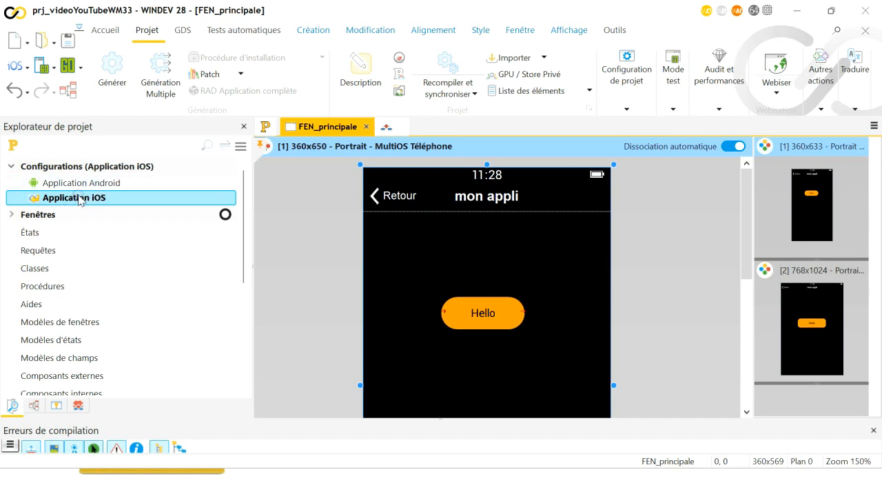
# Try GO > Déboguer sur un nouvel iPhone/iPad, then dismiss the QR connection dialog
pyautogui.click(80, 67)
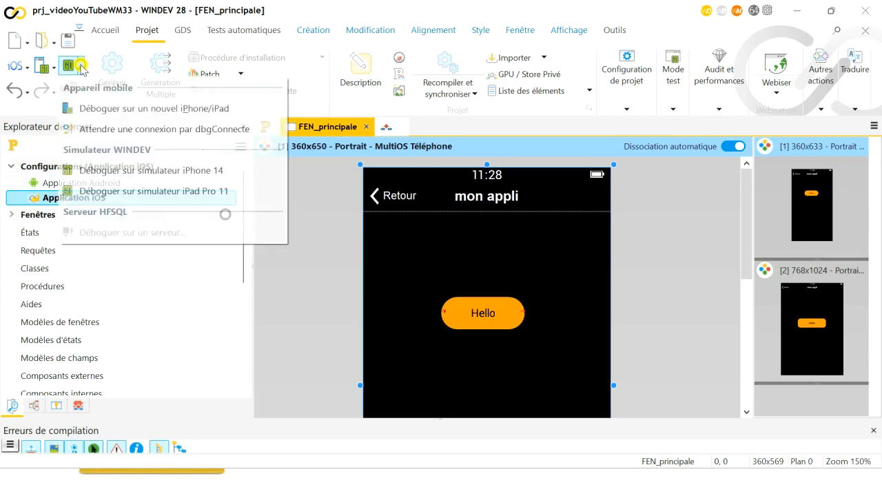
pyautogui.click(102, 109)
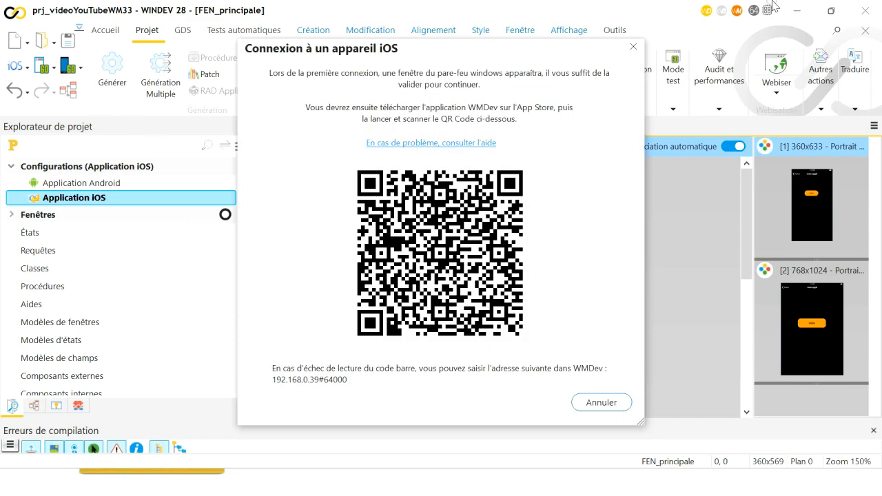
pyautogui.click(634, 46)
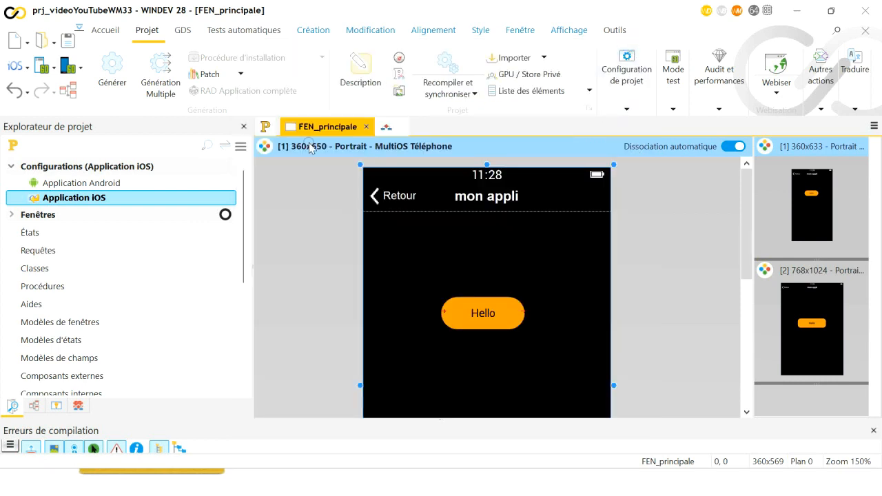
# Run the iPhone/iPad generation wizard with default settings through to Terminer to produce the Xcode project
pyautogui.click(106, 74)
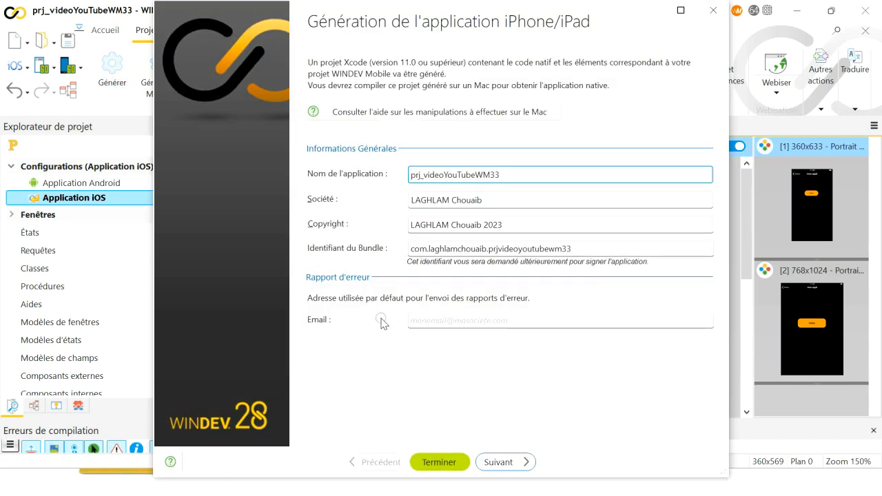
pyautogui.click(507, 463)
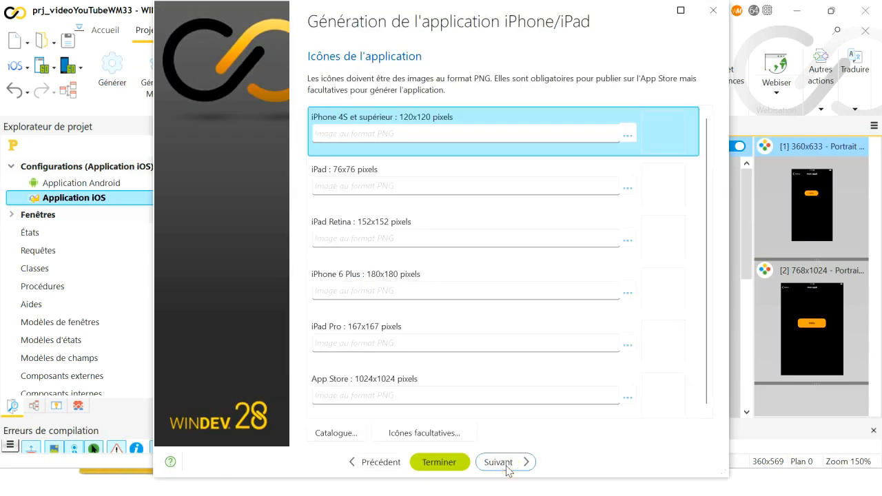
pyautogui.click(507, 463)
pyautogui.click(506, 463)
pyautogui.click(506, 463)
pyautogui.click(506, 463)
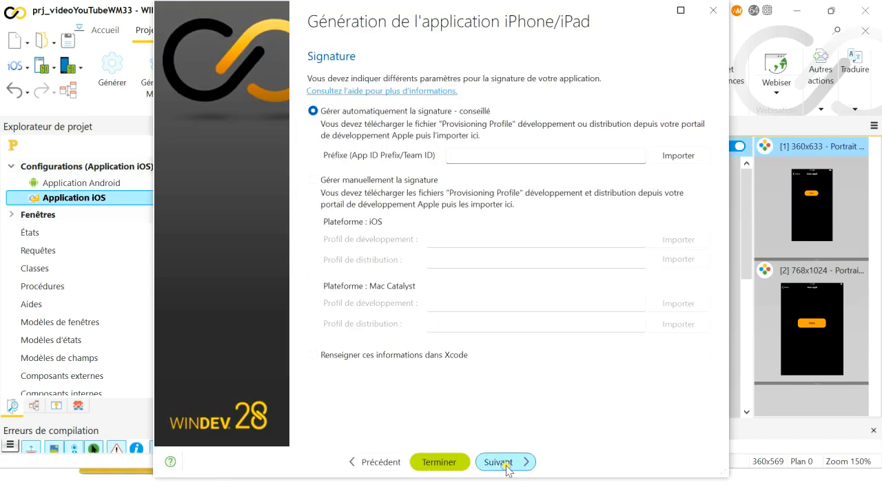
pyautogui.click(506, 463)
pyautogui.click(506, 463)
pyautogui.click(506, 464)
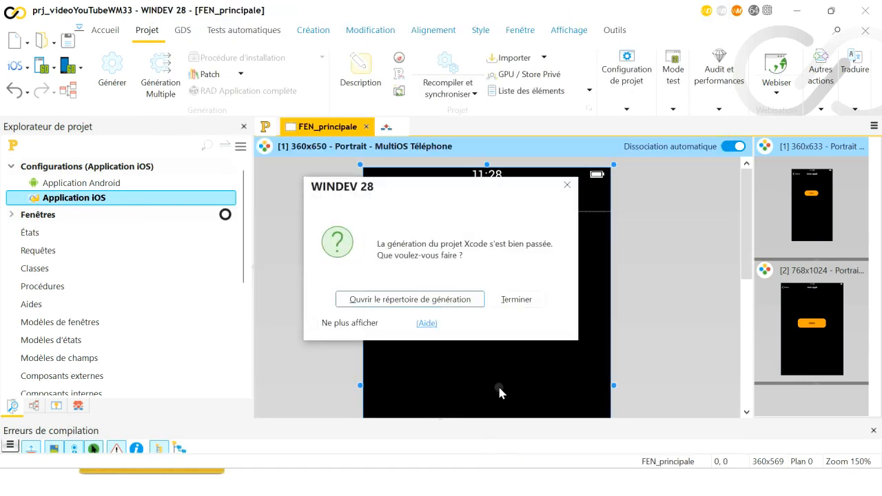
# Open the generation folder and select prj_videoYouTubeWM33.xcode.gen in Exe\Application iOS
pyautogui.click(453, 307)
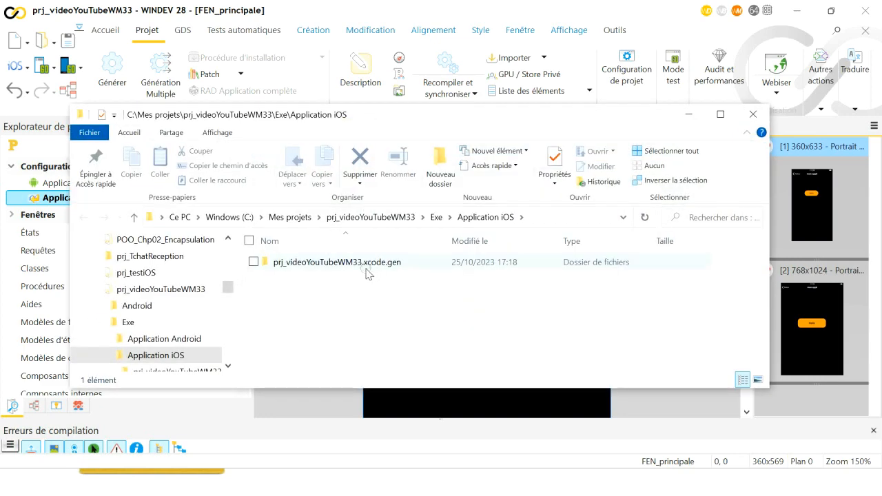
pyautogui.click(365, 269)
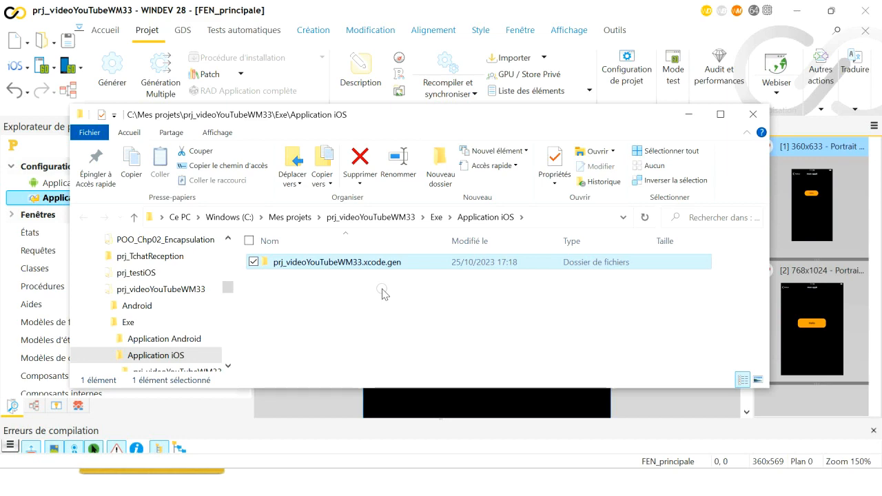
pyautogui.hotkey('alt', 'Tab')
pyautogui.hotkey('alt', 'Tab')
pyautogui.hotkey('alt', 'Tab')
pyautogui.hotkey('alt', 'Tab')
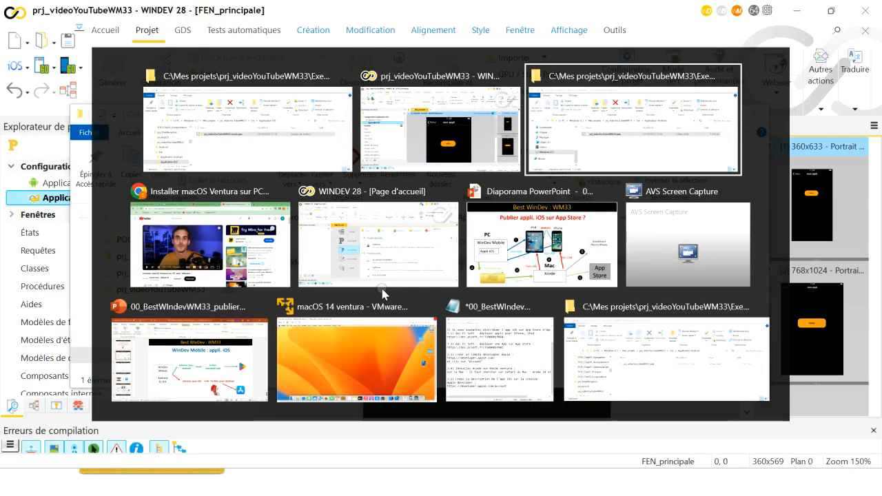
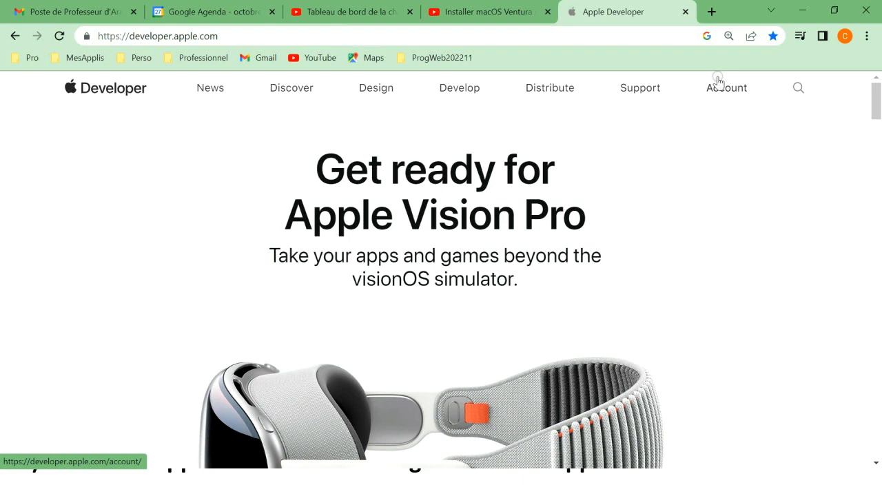
# Sign in to the Apple Developer account and open App Store Connect's Apps list (TextVision, WhatSkills School)
pyautogui.click(720, 89)
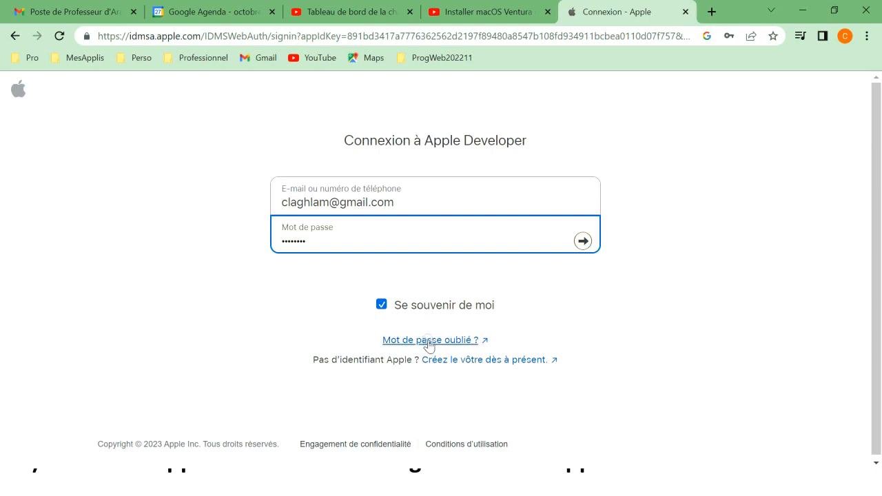
pyautogui.click(582, 241)
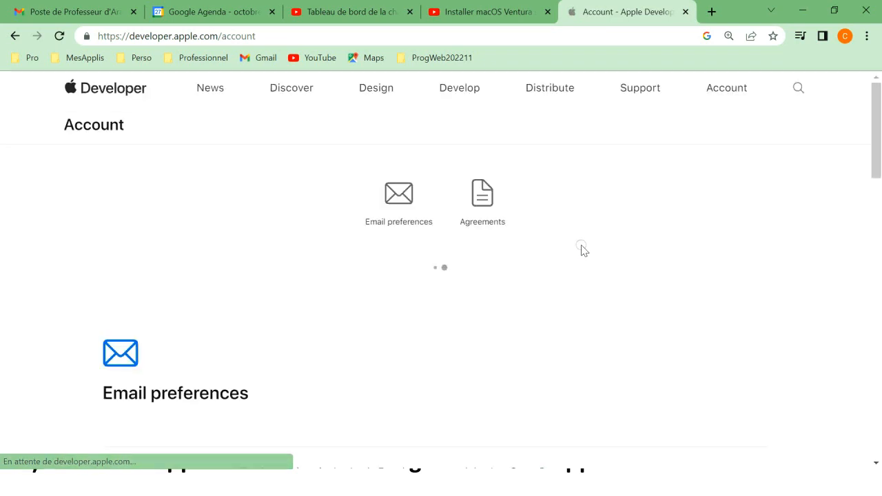
pyautogui.rightClick(878, 116)
pyautogui.click(879, 116)
pyautogui.moveTo(877, 118); pyautogui.dragTo(868, 140)
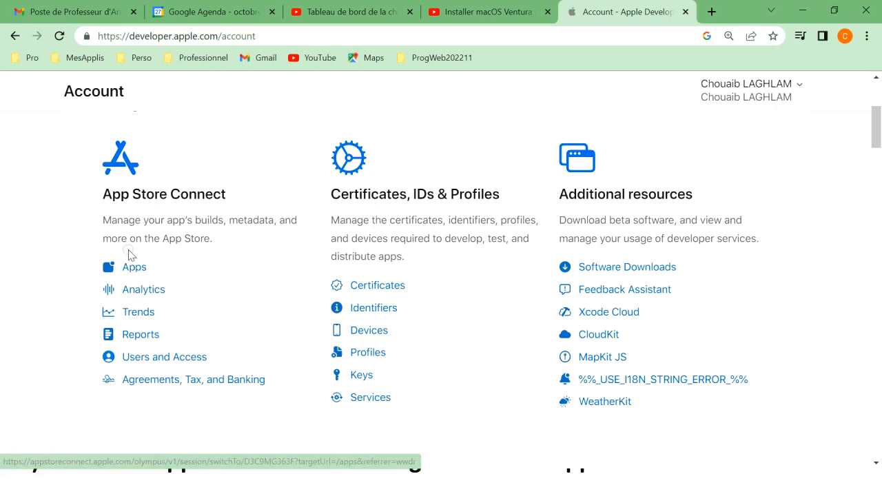
pyautogui.click(133, 269)
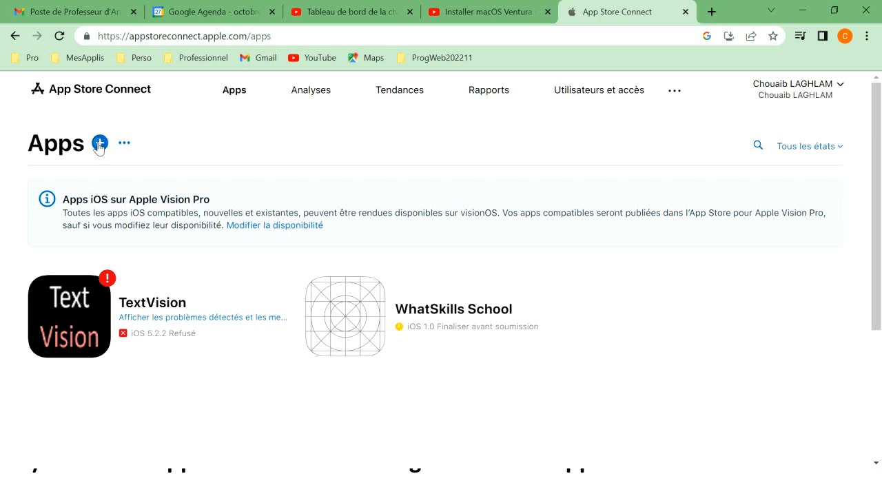
# Start a Nouvelle app record in App Store Connect with iOS ticked
pyautogui.click(99, 144)
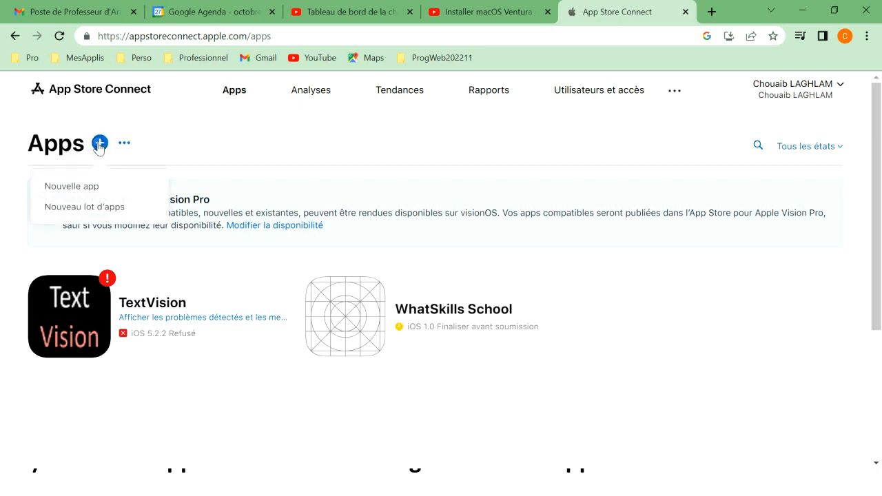
pyautogui.click(99, 145)
pyautogui.click(99, 145)
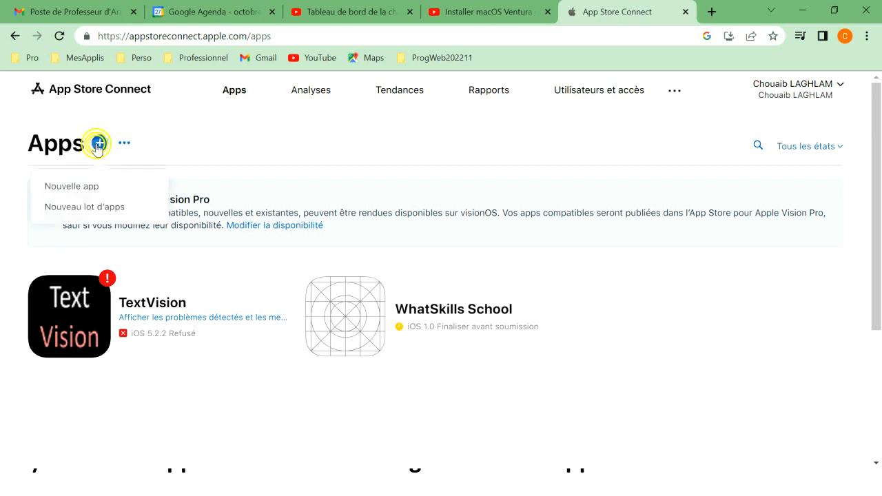
pyautogui.click(77, 186)
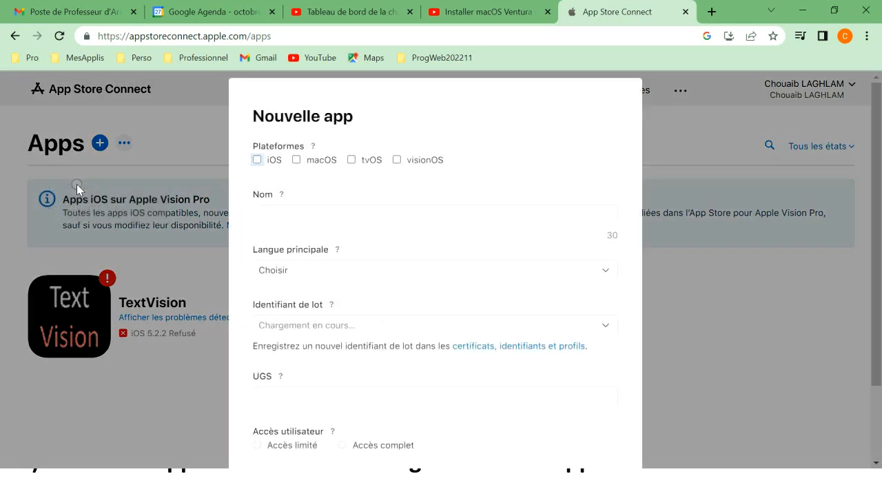
pyautogui.rightClick(257, 159)
pyautogui.click(257, 159)
pyautogui.click(257, 159)
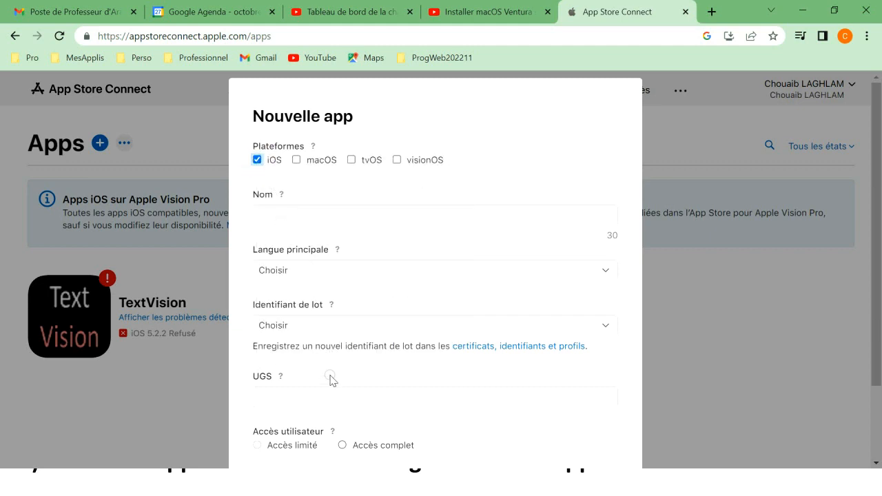
# Check the Identifiant de lot list, leave it unset, and switch to WINDEV
pyautogui.click(315, 332)
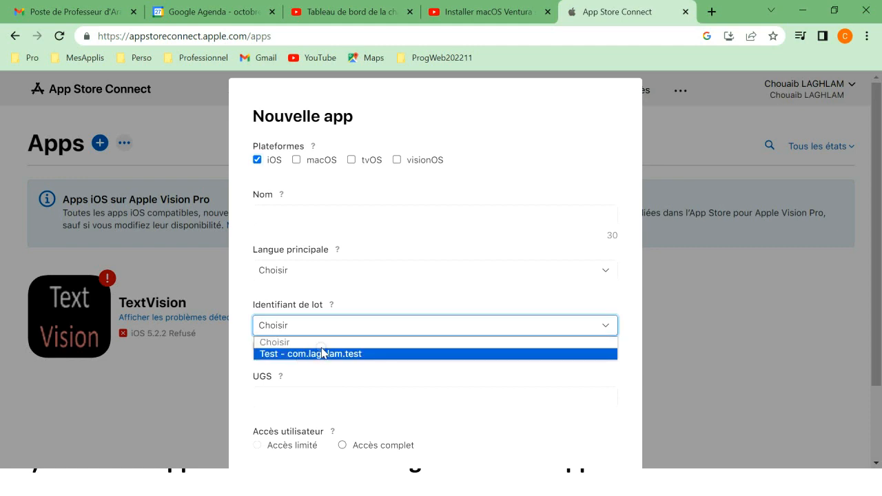
pyautogui.click(431, 297)
pyautogui.rightClick(432, 296)
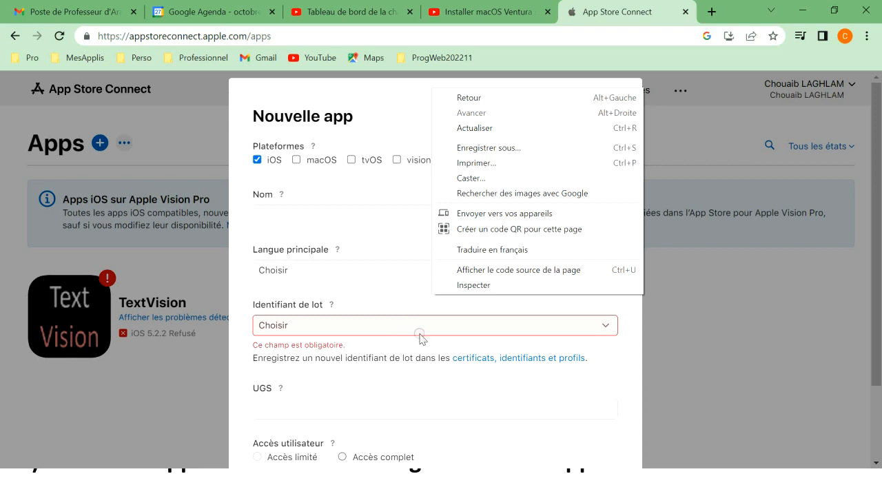
pyautogui.hotkey('alt', 'Tab')
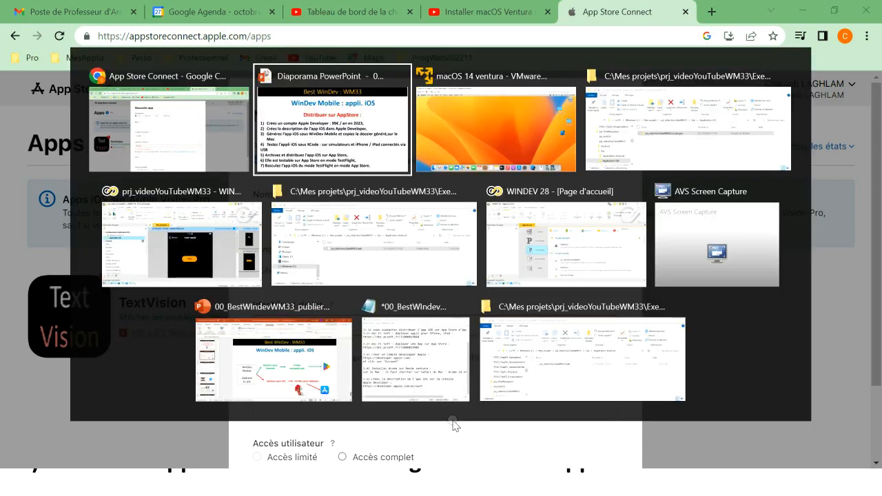
pyautogui.hotkey('alt', 'Tab')
pyautogui.hotkey('alt', 'Tab')
pyautogui.hotkey('alt', 'Tab')
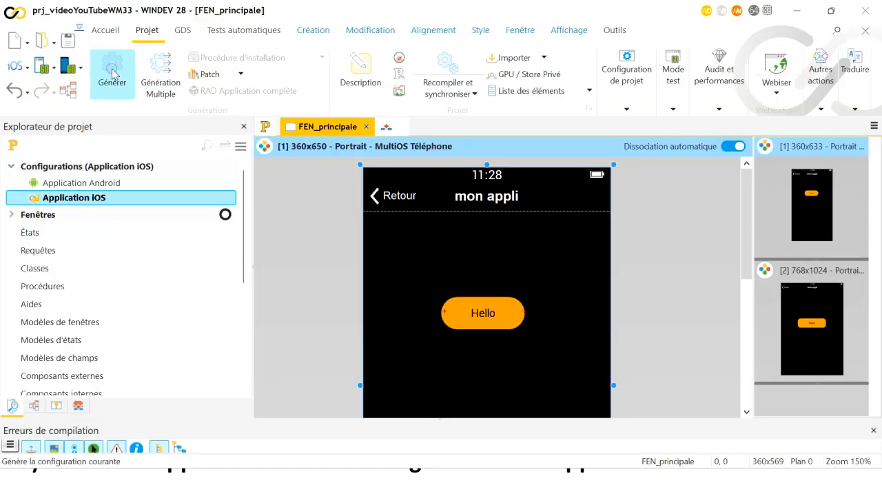
# Copy the Identifiant du Bundle from WINDEV's iPhone/iPad generation wizard, close it, and return to the browser
pyautogui.rightClick(113, 74)
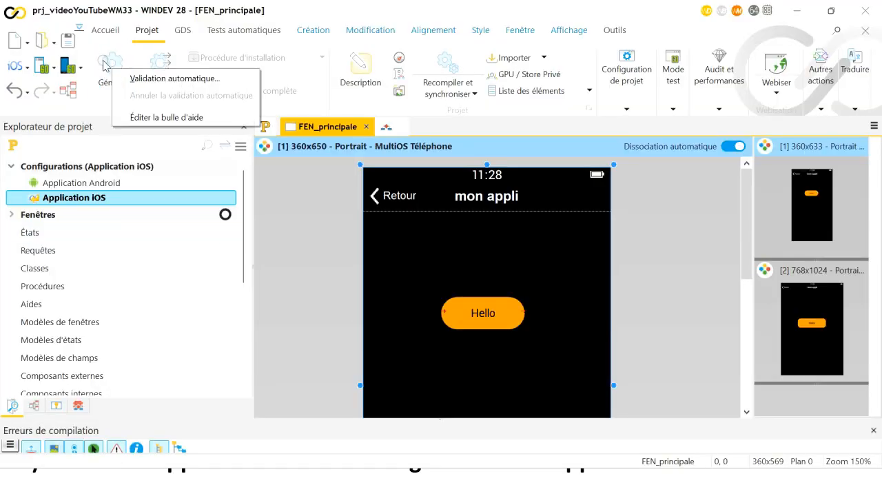
pyautogui.click(103, 60)
pyautogui.click(104, 61)
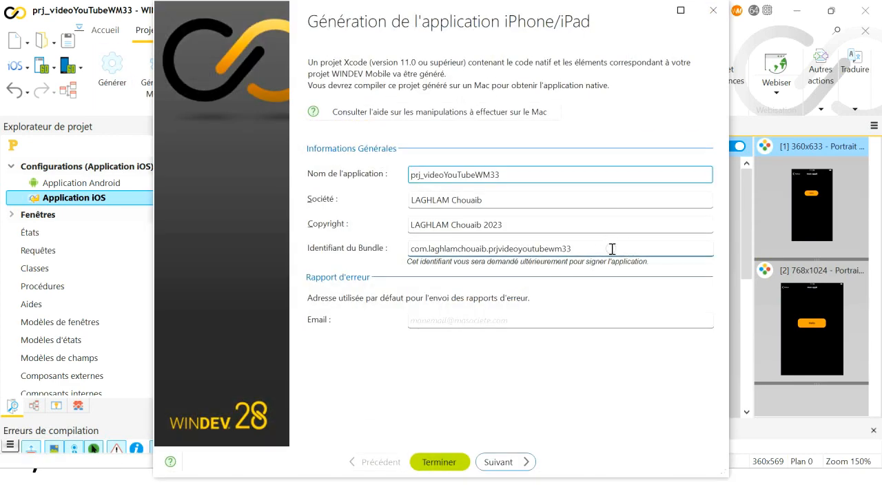
pyautogui.rightClick(600, 250)
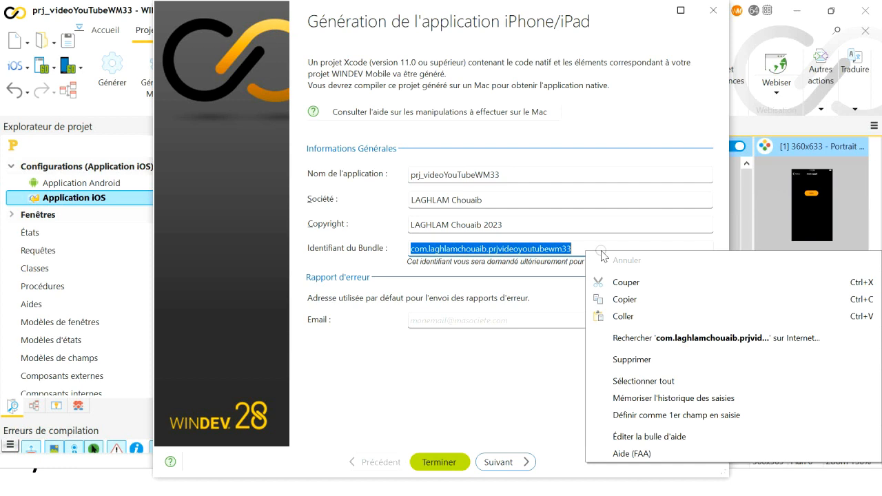
pyautogui.click(724, 227)
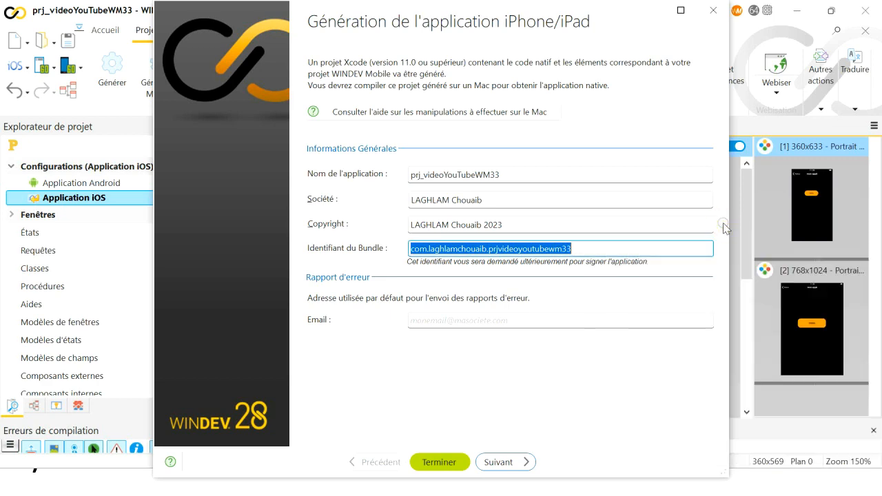
pyautogui.click(714, 10)
pyautogui.hotkey('alt', 'Tab')
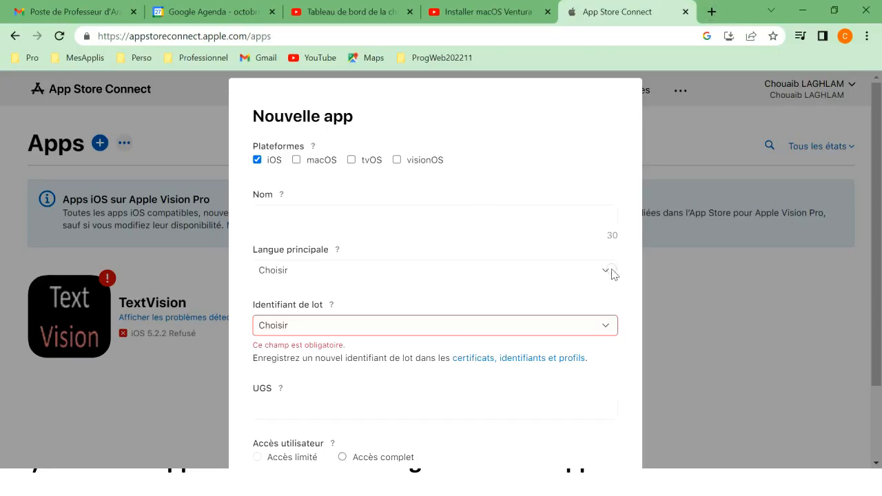
# Cancel the Nouvelle app form, leaving its name and bundle identifier empty
pyautogui.click(778, 295)
pyautogui.click(622, 177)
pyautogui.doubleClick(622, 177)
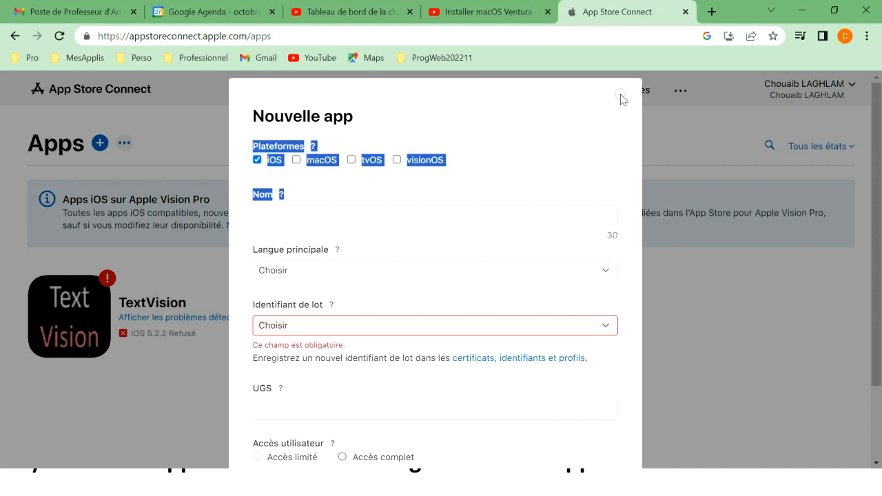
pyautogui.moveTo(616, 113); pyautogui.dragTo(616, 139)
pyautogui.moveTo(873, 374); pyautogui.dragTo(871, 451)
pyautogui.click(548, 445)
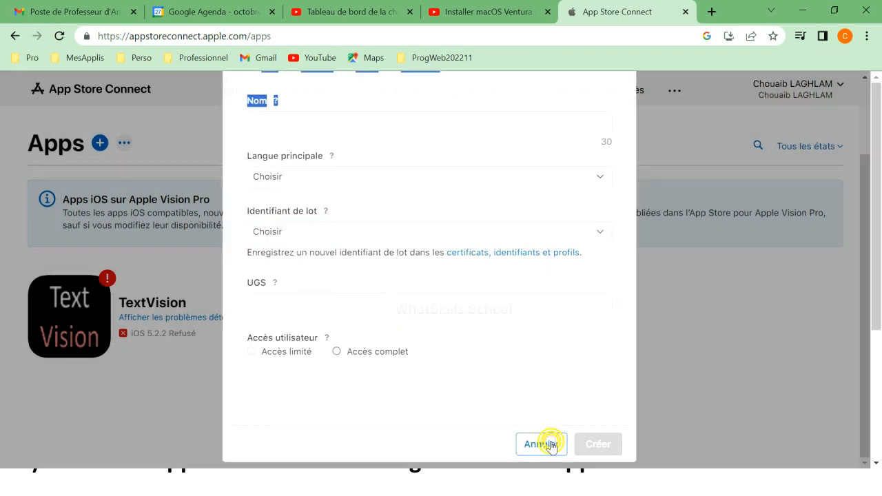
# Switch to the 'Distribuer sur AppStore' slide listing the seven distribution steps
pyautogui.hotkey('alt', 'Tab')
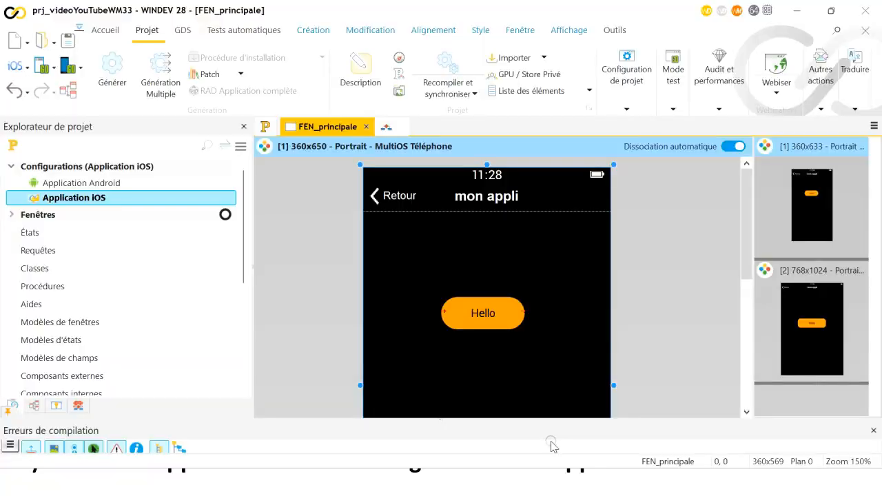
pyautogui.hotkey('alt', 'Tab')
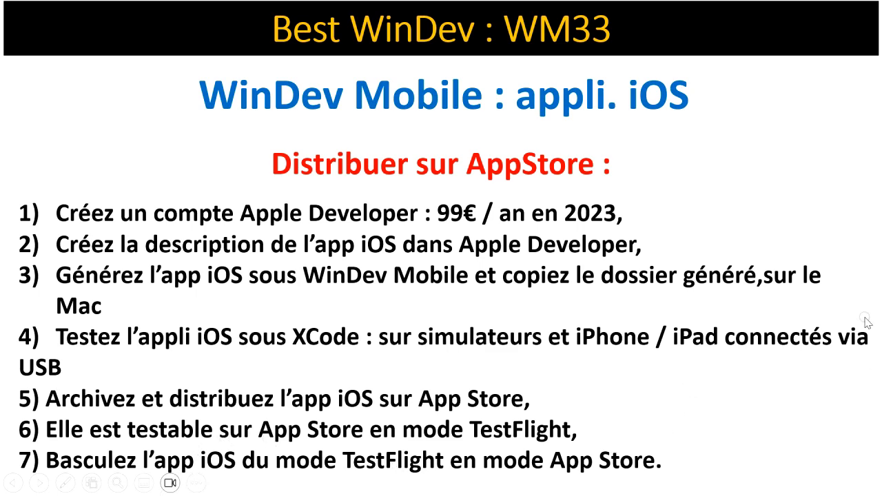
# Bring up the macOS virtual machine and move its window right and down
pyautogui.hotkey('alt', 'Tab')
pyautogui.hotkey('alt', 'Tab')
pyautogui.hotkey('alt', 'Tab')
pyautogui.hotkey('alt', 'Tab')
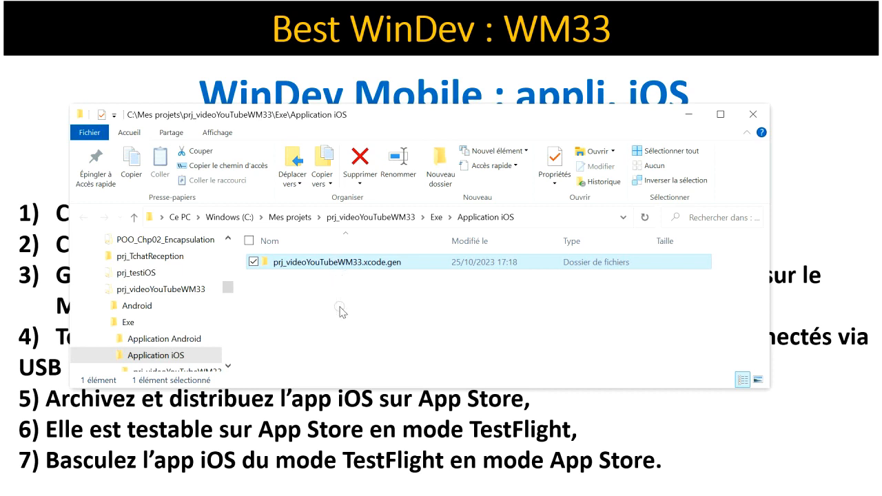
pyautogui.hotkey('alt', 'Tab')
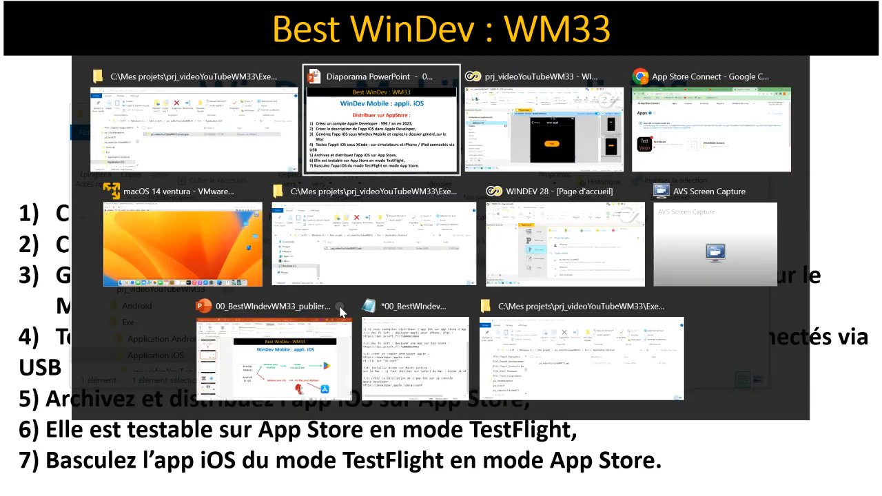
pyautogui.hotkey('alt', 'Tab')
pyautogui.hotkey('alt', 'Tab')
pyautogui.hotkey('alt', 'Tab')
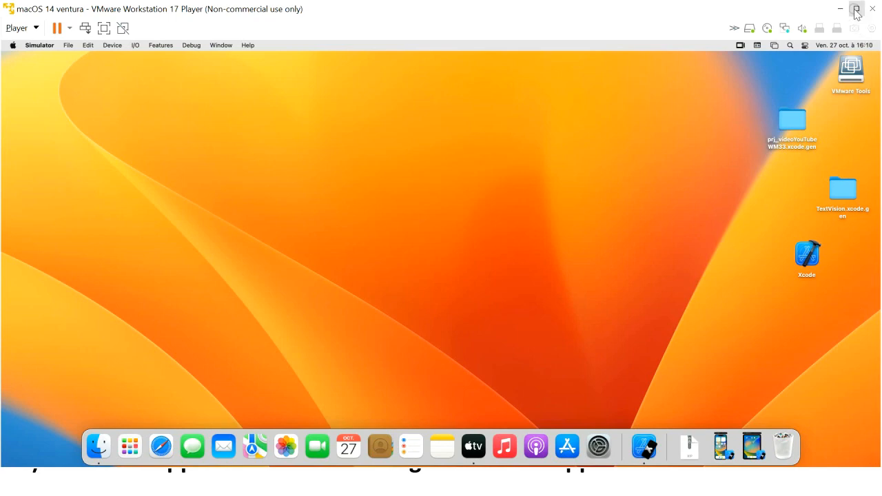
pyautogui.click(845, 7)
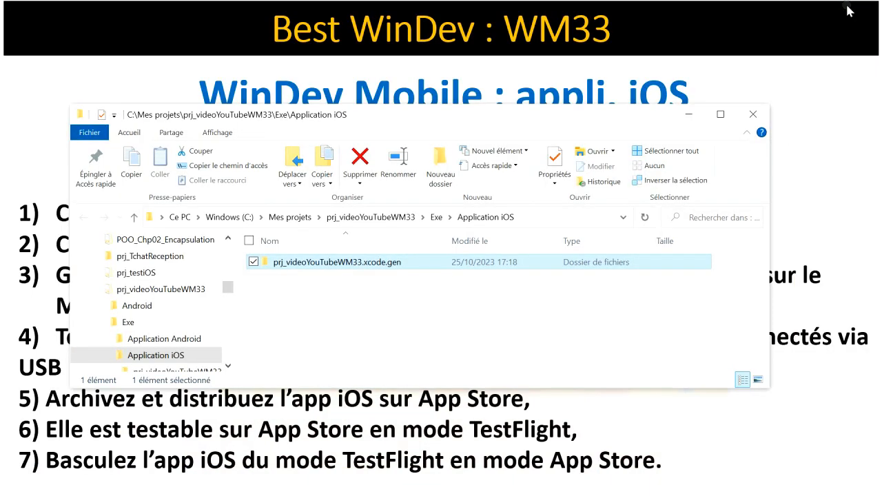
pyautogui.hotkey('alt', 'Tab')
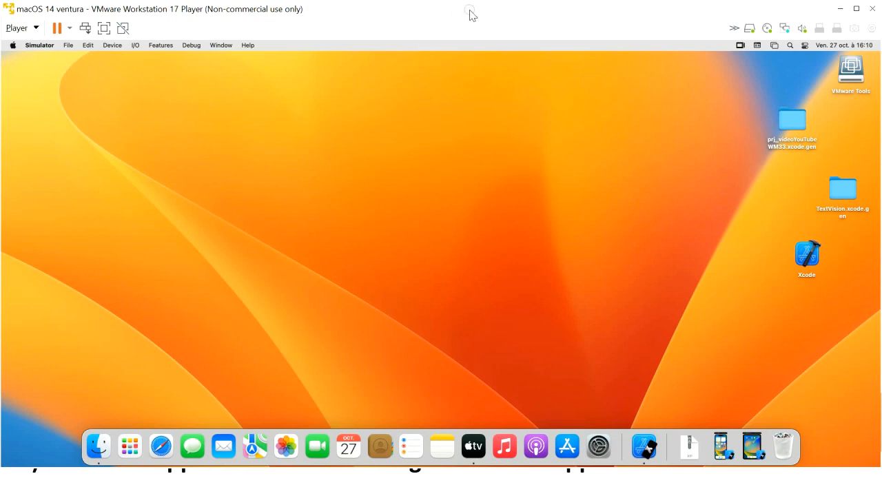
pyautogui.moveTo(499, 9); pyautogui.dragTo(667, 36)
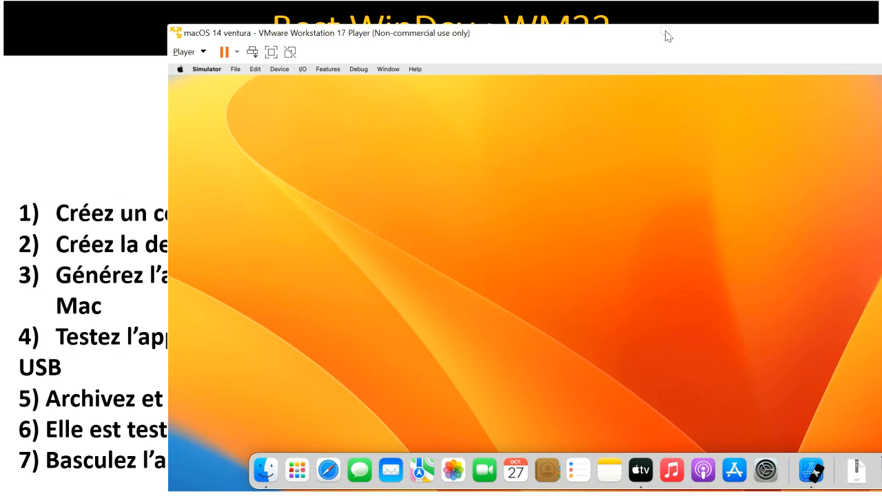
# Place the Application iOS folder beside the VM and drag prj_videoYouTubeWM33.xcode.gen onto the Mac
pyautogui.hotkey('alt', 'Tab')
pyautogui.hotkey('alt', 'Tab')
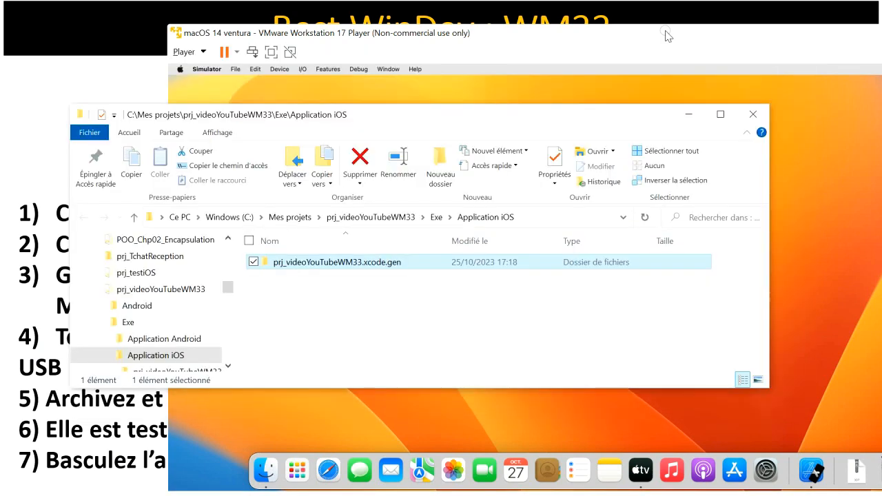
pyautogui.moveTo(535, 111); pyautogui.dragTo(278, 96)
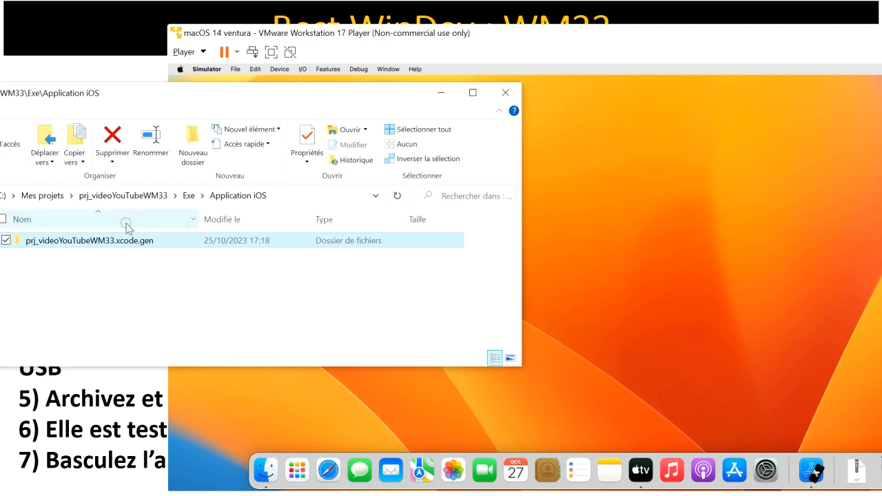
pyautogui.moveTo(123, 241); pyautogui.dragTo(200, 249)
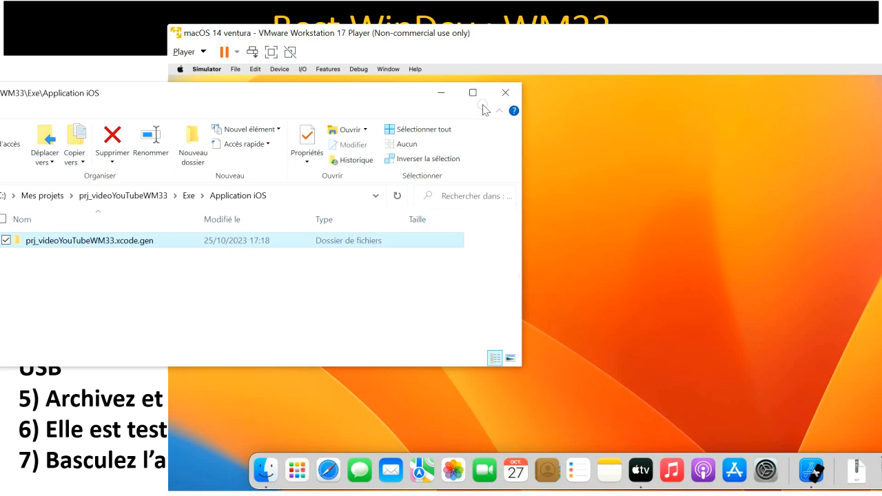
pyautogui.click(445, 94)
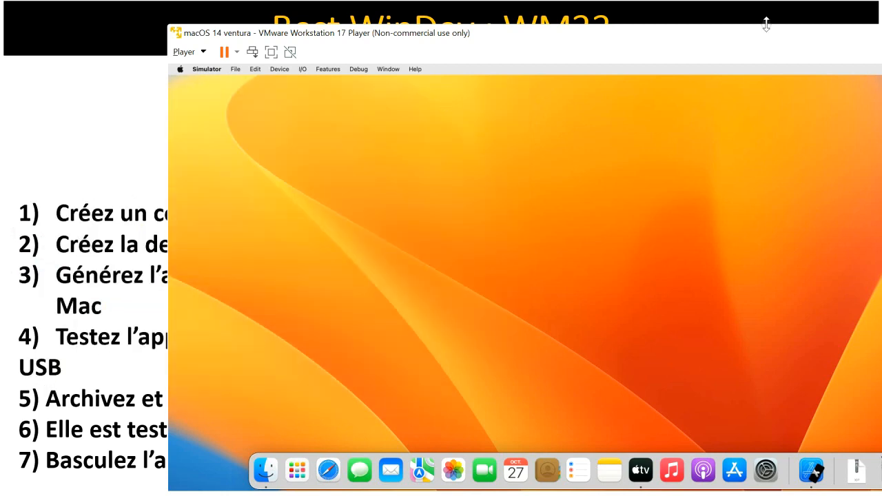
# Reposition the VMware window, then maximize the macOS Ventura virtual machine to full screen
pyautogui.moveTo(780, 37); pyautogui.dragTo(578, 55)
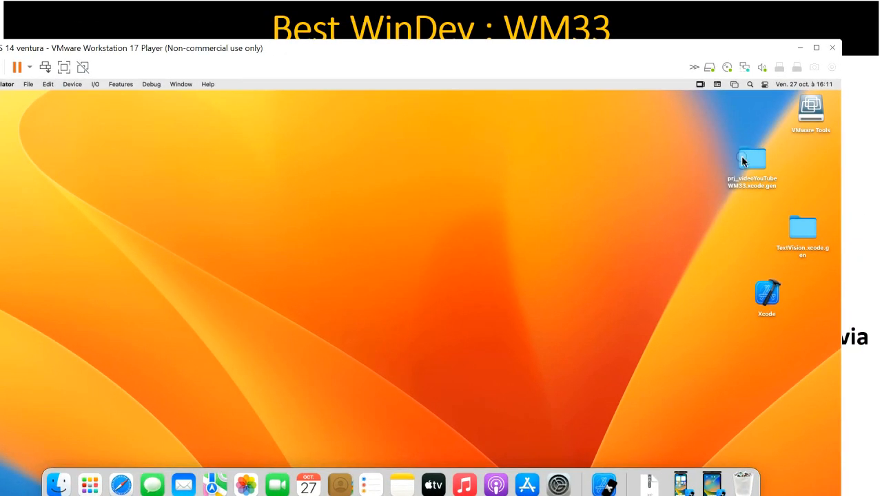
pyautogui.moveTo(744, 161)
pyautogui.mouseDown()
pyautogui.moveTo(690, 193)
pyautogui.moveTo(637, 259)
pyautogui.moveTo(695, 207)
pyautogui.moveTo(752, 176)
pyautogui.mouseUp()
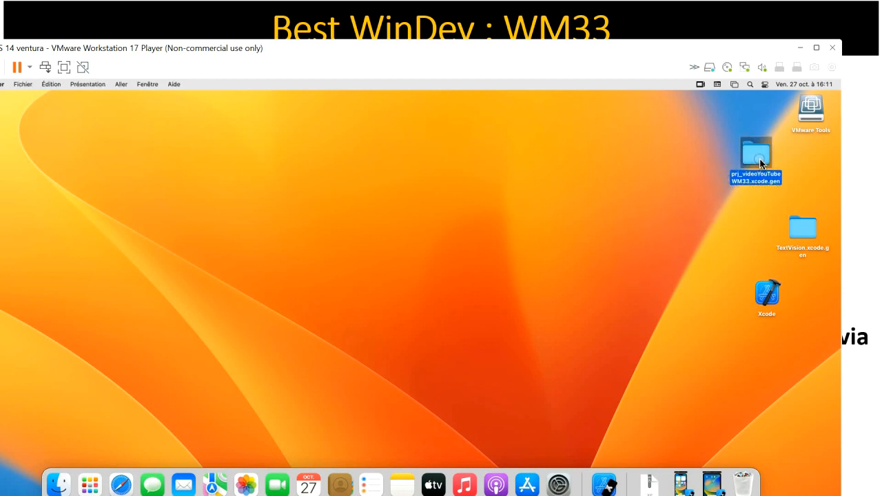
pyautogui.click(734, 195)
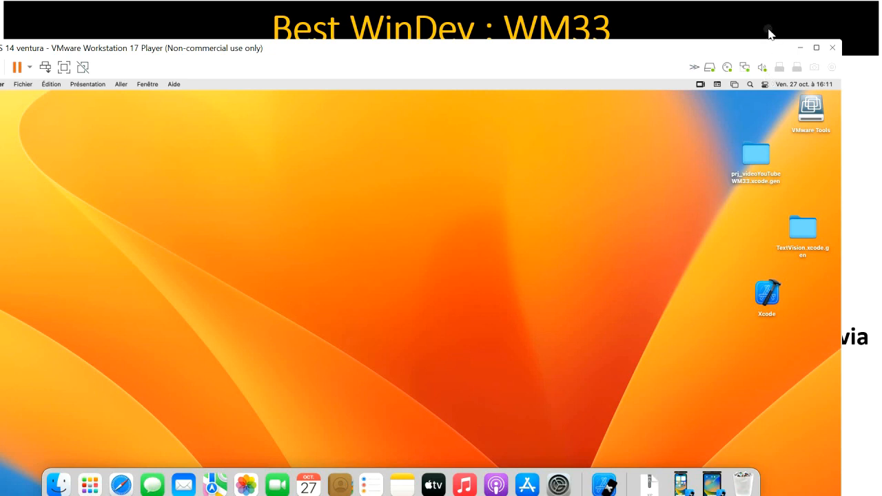
pyautogui.click(816, 47)
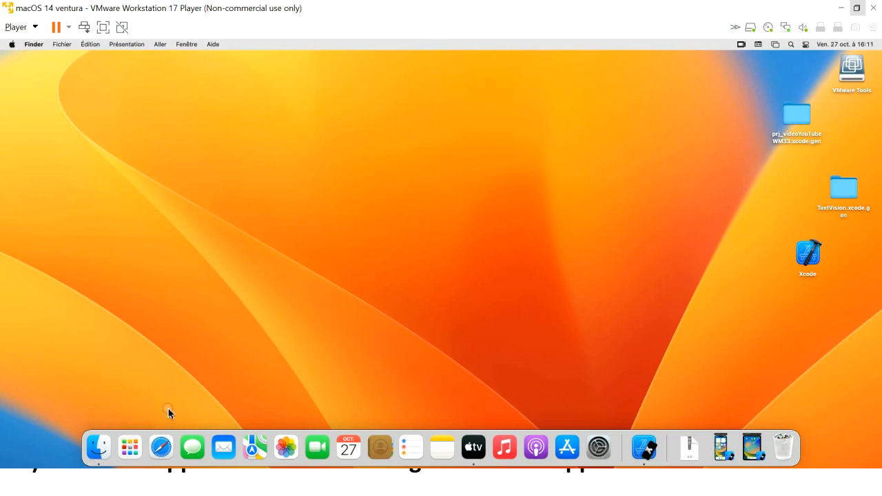
# Launch Safari from the Dock, search 'xcode 14', review the results, and close the window
pyautogui.click(163, 448)
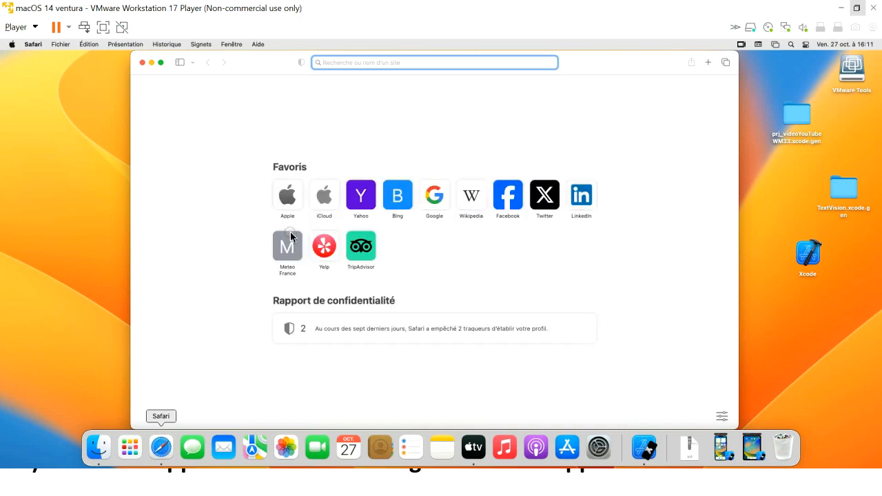
pyautogui.rightClick(359, 63)
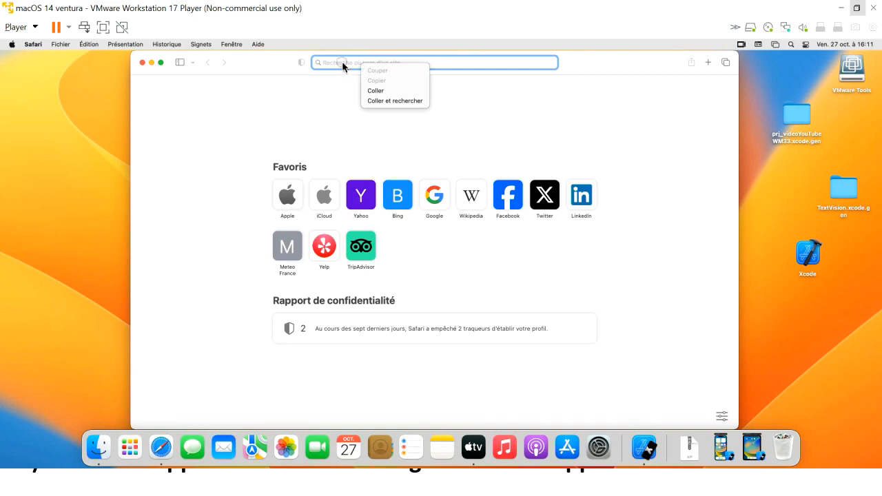
pyautogui.rightClick(343, 66)
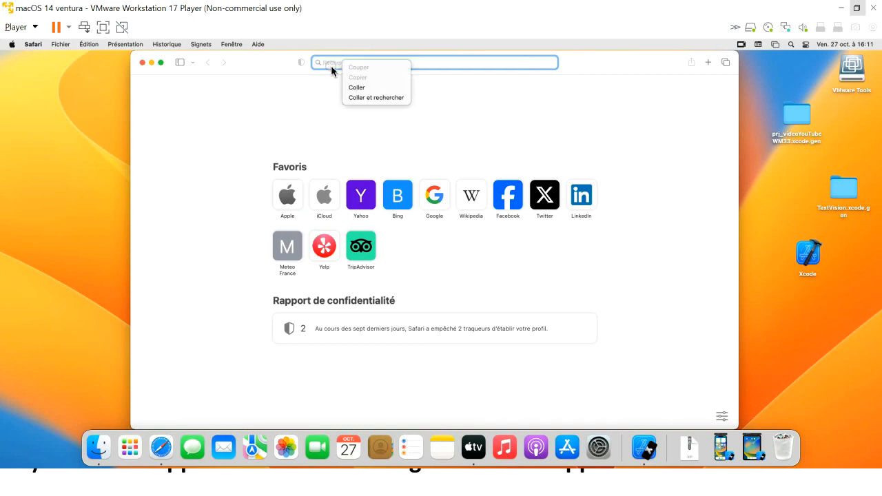
pyautogui.click(331, 70)
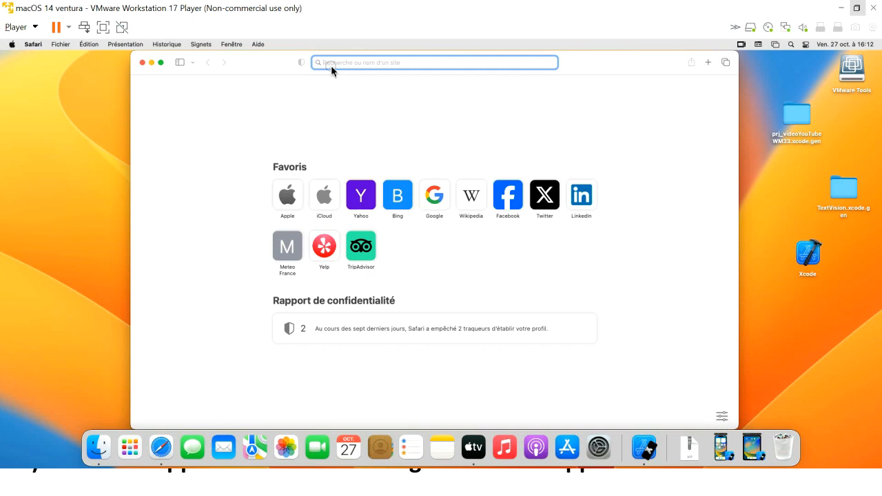
pyautogui.write('xcode')
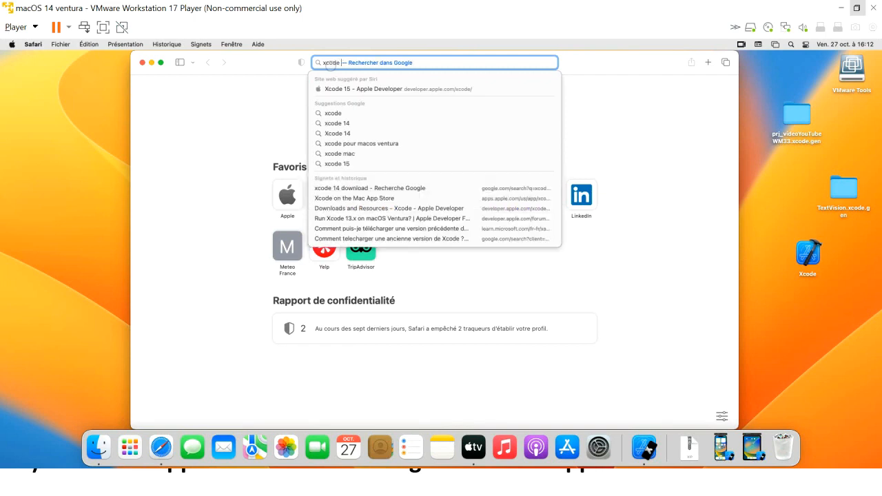
pyautogui.write(' 14')
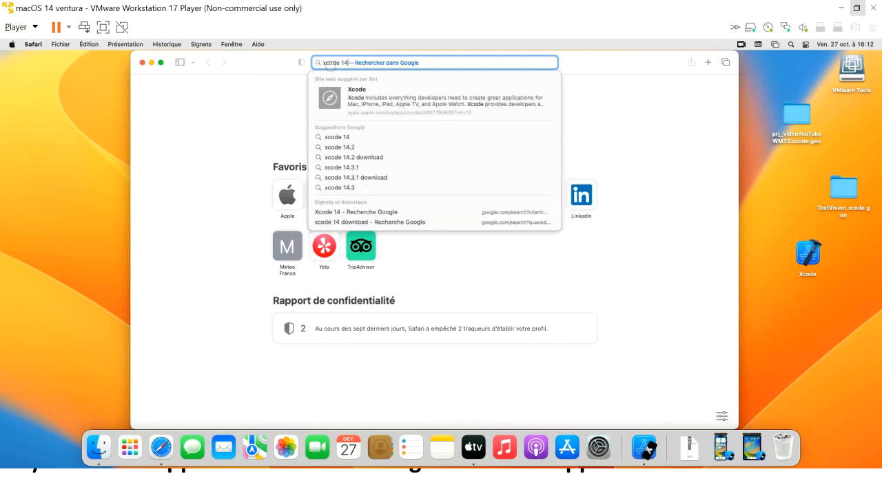
pyautogui.press('Return')
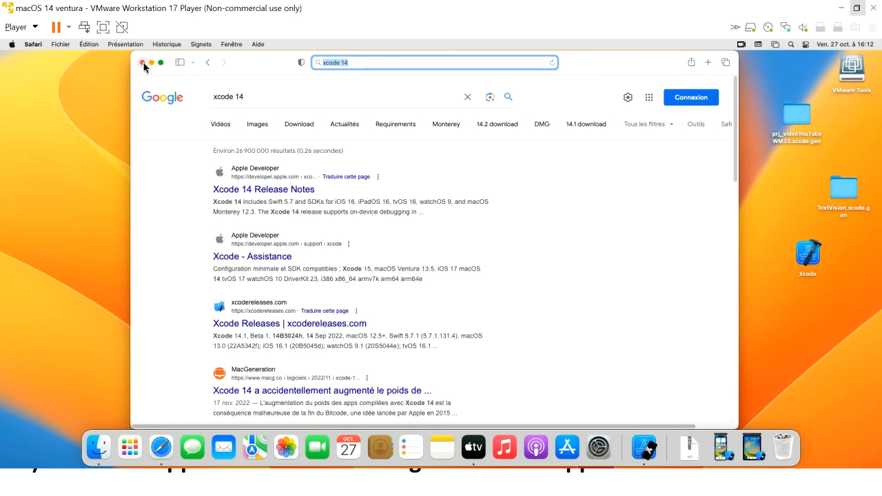
pyautogui.click(143, 62)
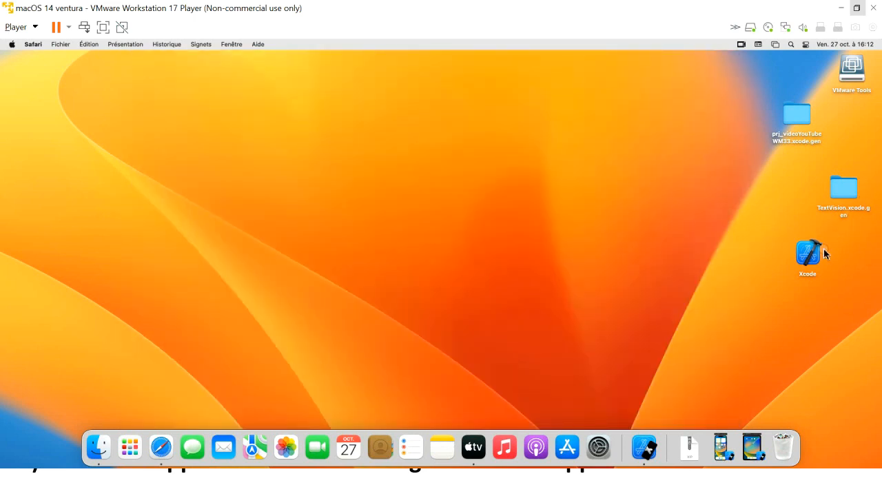
# Move the Xcode desktop icon left and launch Xcode 14.3.1 to its Welcome window
pyautogui.moveTo(809, 261); pyautogui.dragTo(717, 260)
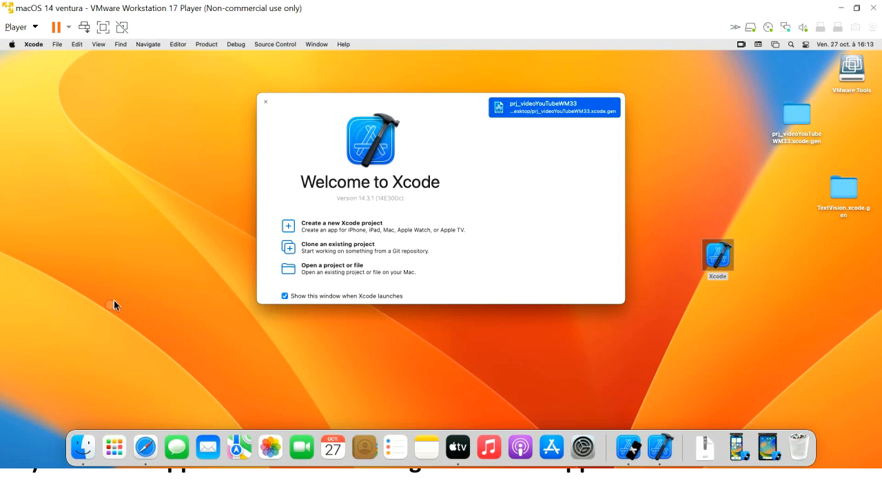
# Open the prj_videoYouTubeWM33.xcode.gen project from the Desktop in Xcode
pyautogui.click(313, 269)
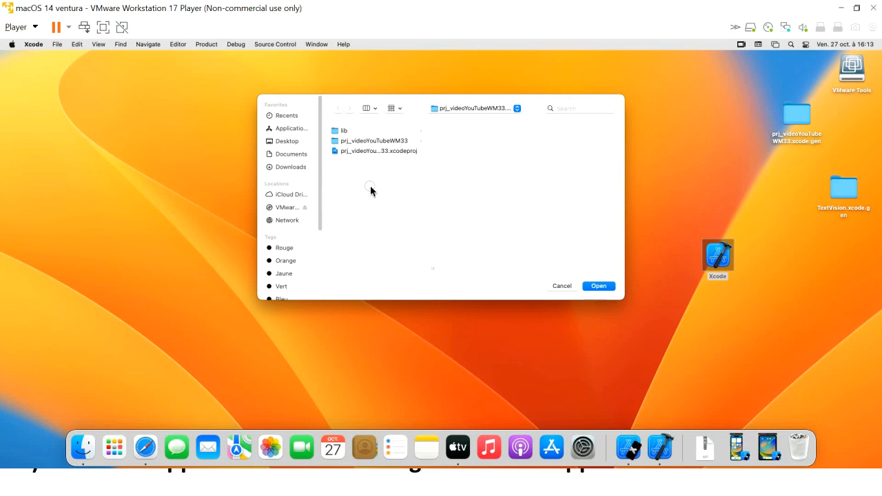
pyautogui.click(287, 141)
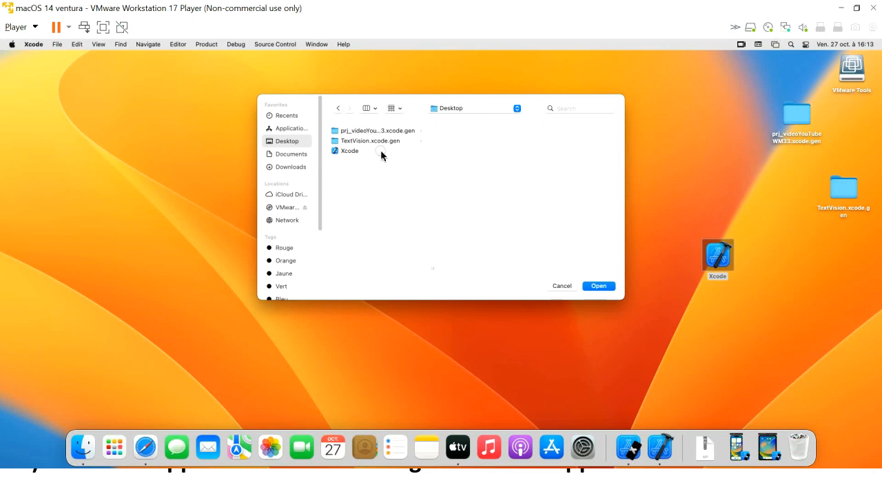
pyautogui.click(363, 131)
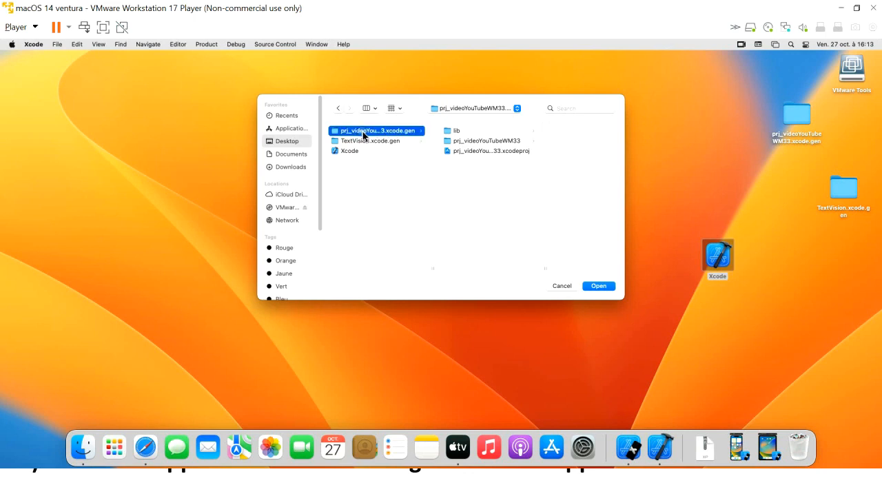
pyautogui.doubleClick(363, 133)
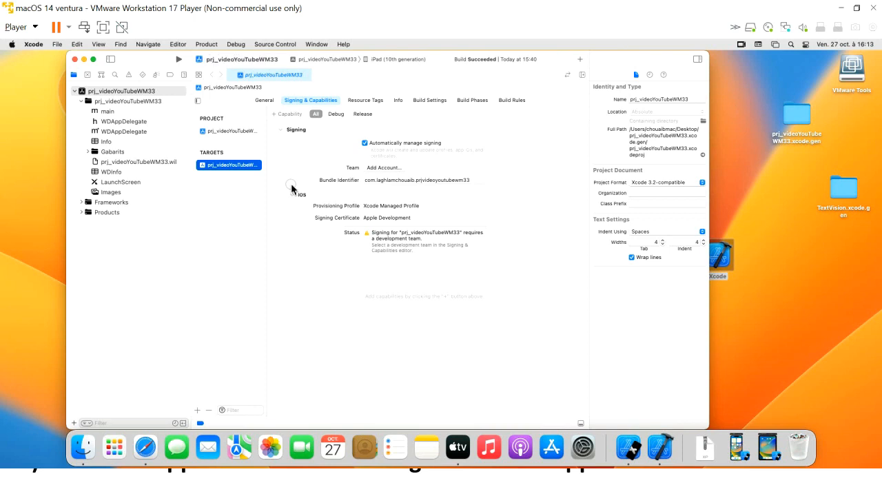
# Open main.m from the project root in Xcode's navigator and inspect the main function's body
pyautogui.click(128, 93)
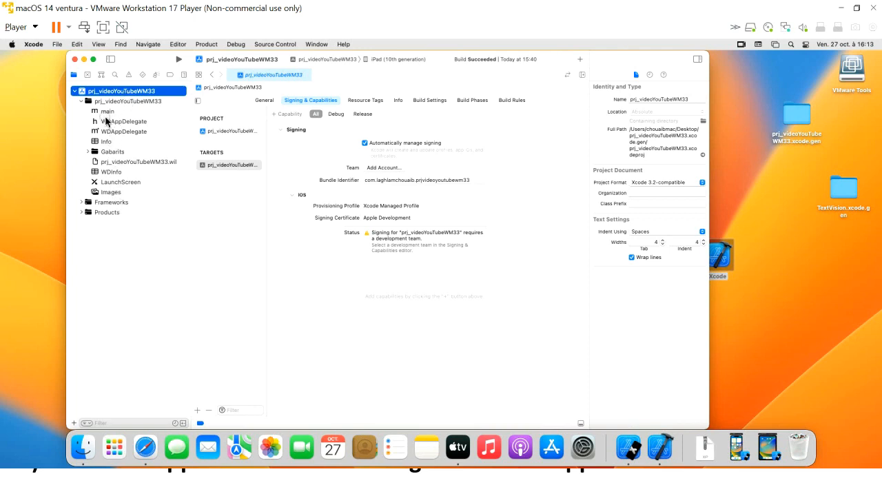
pyautogui.click(107, 113)
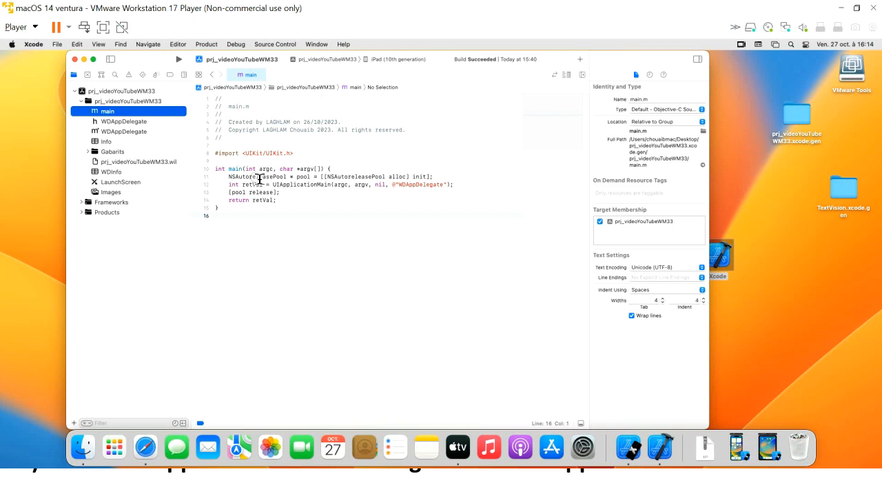
pyautogui.moveTo(228, 177); pyautogui.dragTo(289, 203)
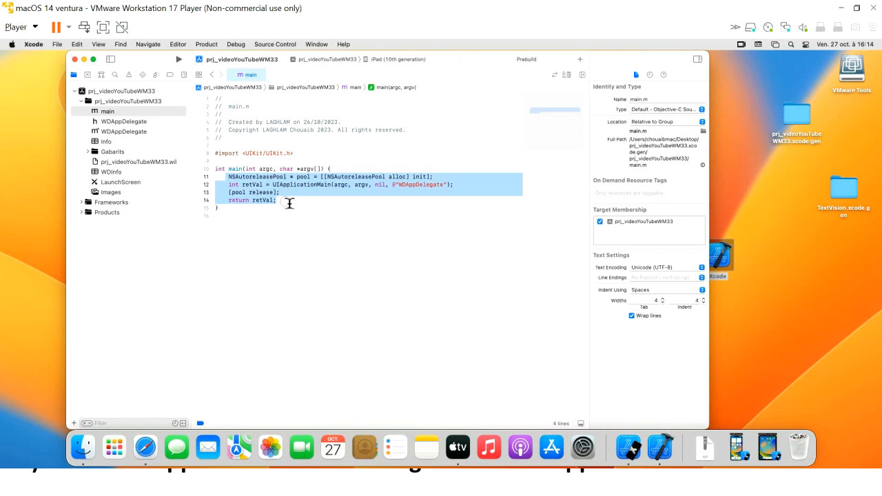
pyautogui.click(281, 247)
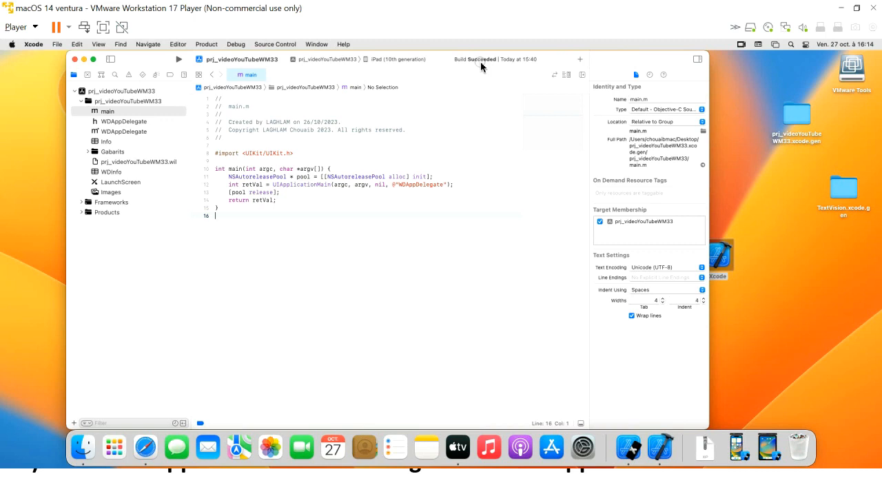
pyautogui.click(206, 45)
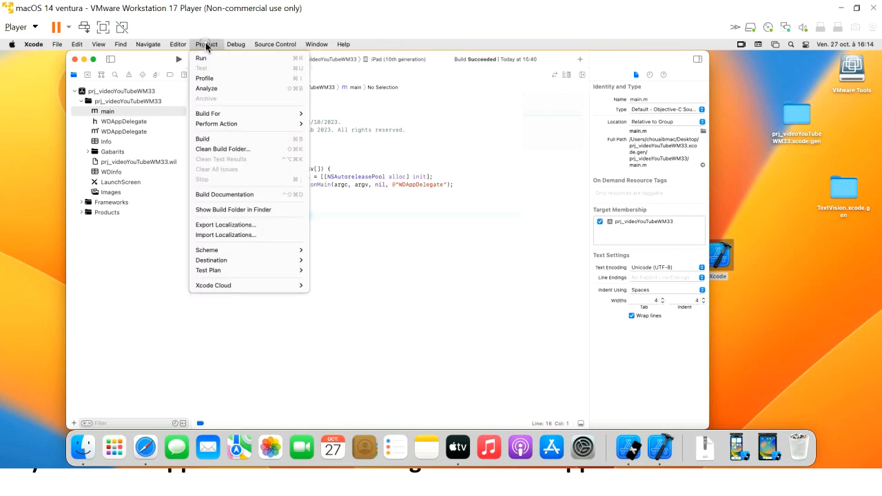
# Build the prj_videoYouTubeWM33 project with Product > Build
pyautogui.click(219, 140)
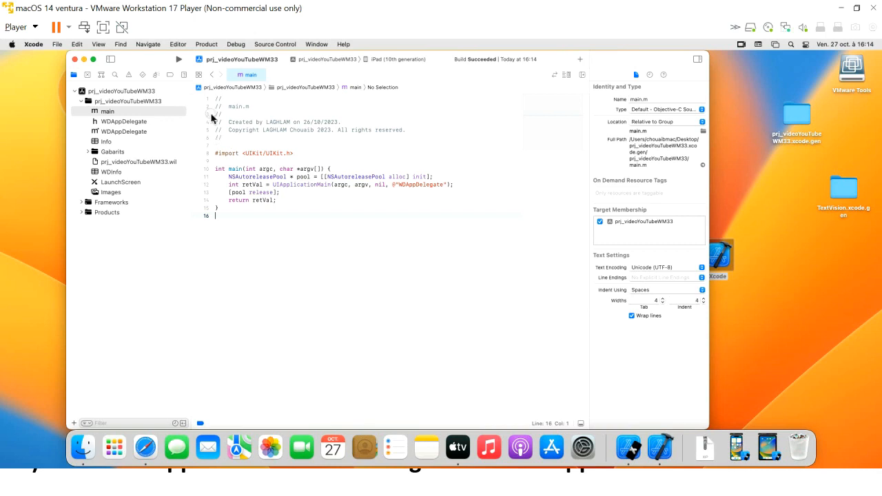
pyautogui.moveTo(170, 68); pyautogui.dragTo(217, 75)
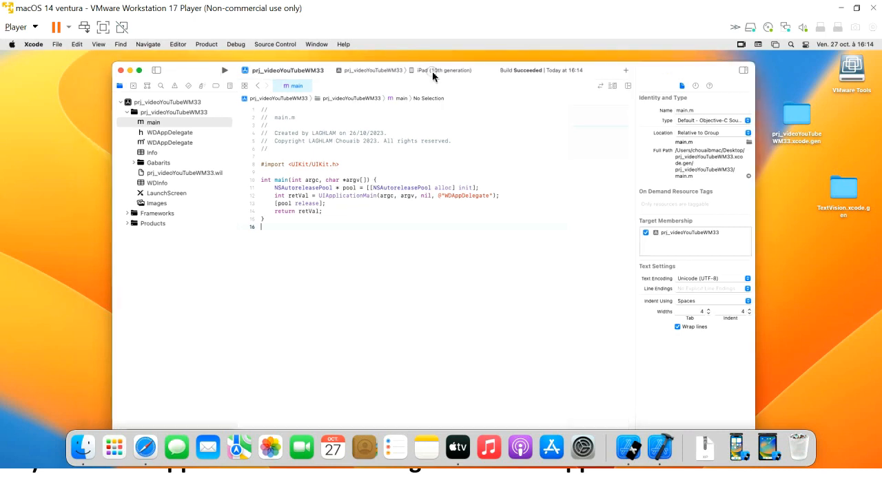
pyautogui.click(436, 71)
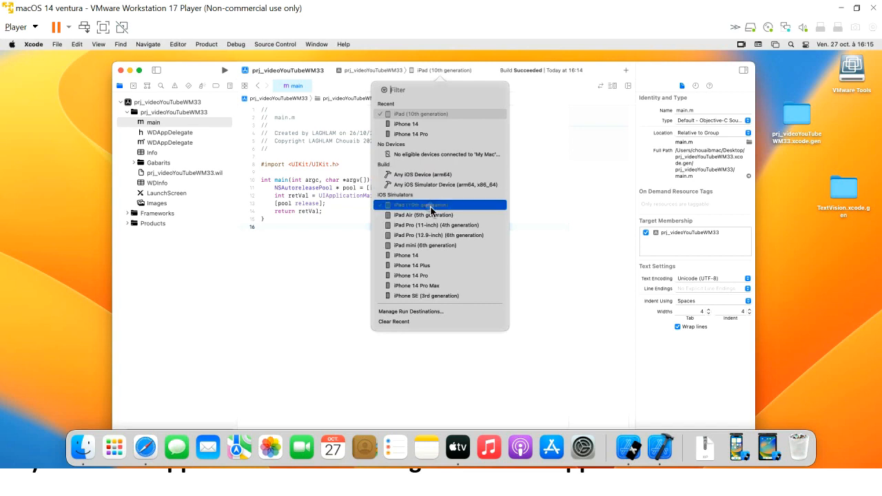
# Run the app on the iPhone 14 simulator and move Xcode aside to reveal it
pyautogui.click(434, 257)
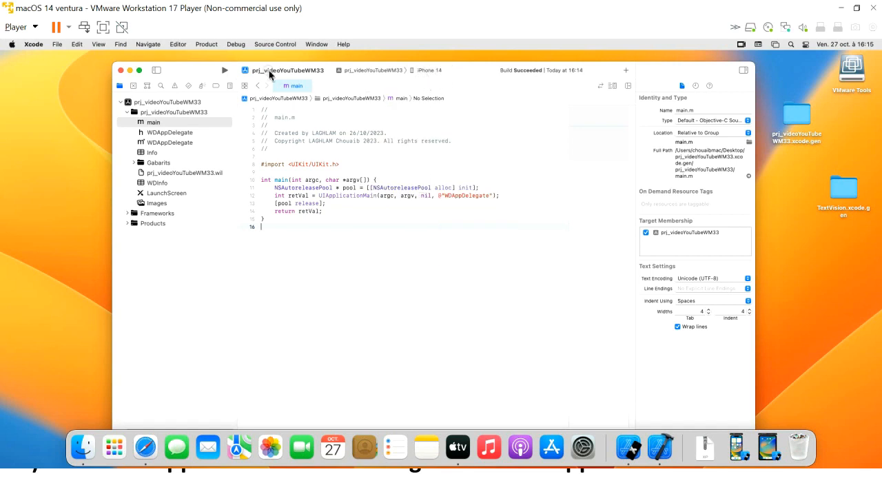
pyautogui.click(225, 71)
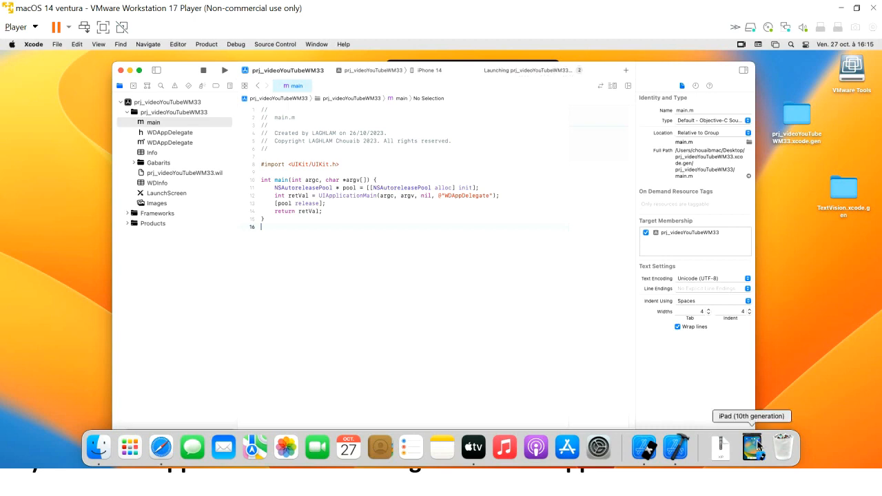
pyautogui.moveTo(675, 71); pyautogui.dragTo(623, 124)
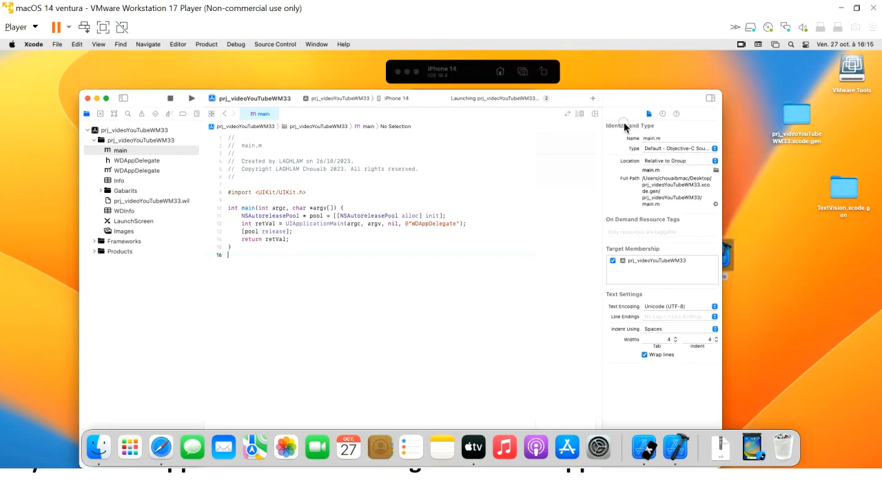
pyautogui.moveTo(624, 126); pyautogui.dragTo(328, 203)
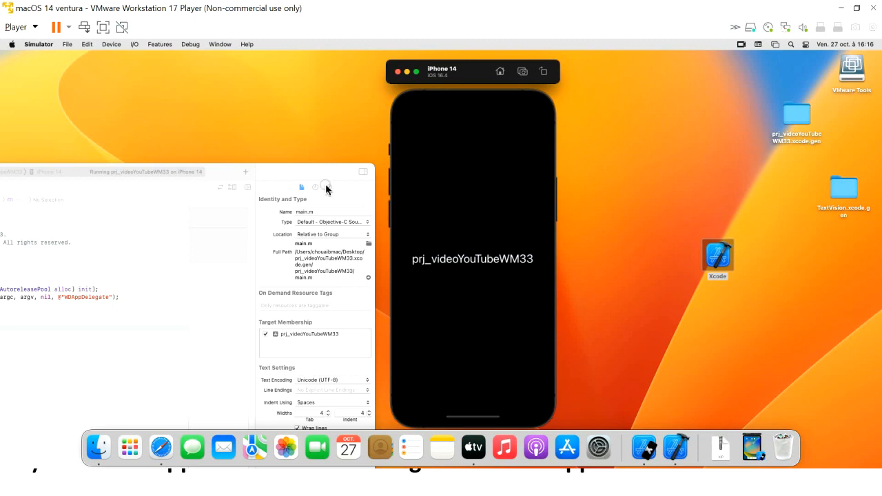
# Tap Hello in the simulator app and dismiss the 'Hello les codeurs' alert with OK
pyautogui.moveTo(296, 175); pyautogui.dragTo(293, 138)
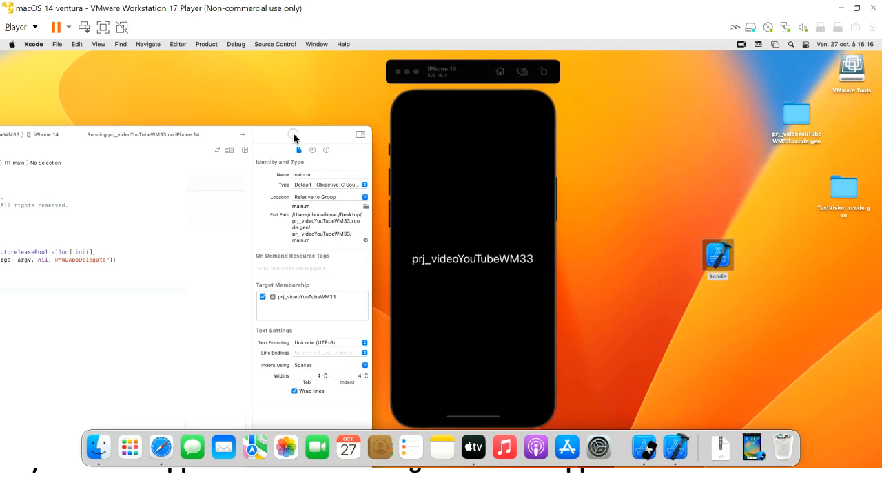
pyautogui.click(470, 79)
pyautogui.moveTo(552, 76); pyautogui.dragTo(677, 90)
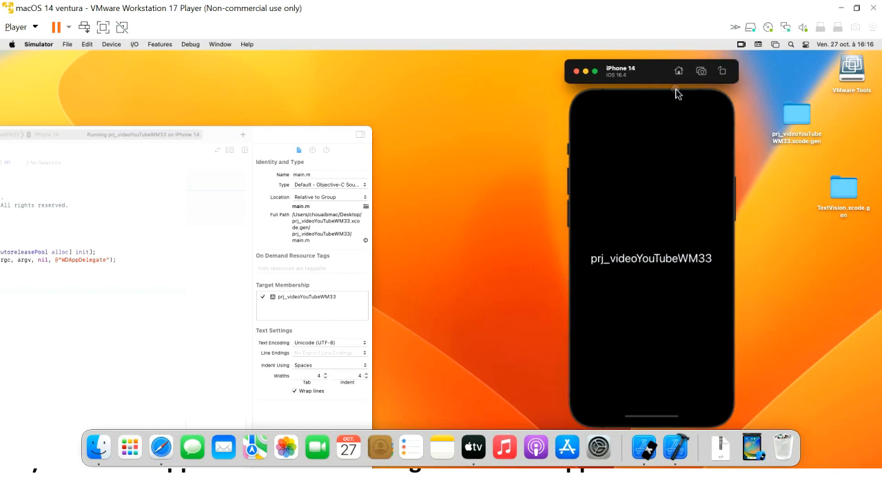
pyautogui.moveTo(614, 90); pyautogui.dragTo(596, 90)
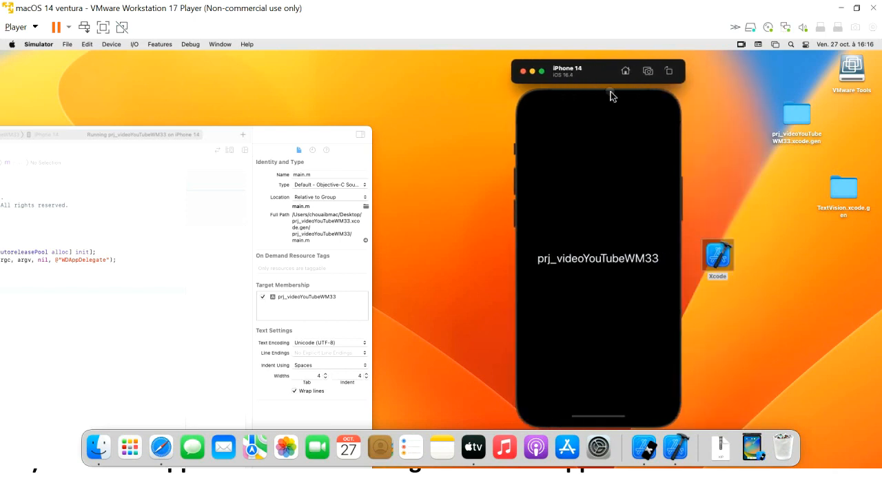
pyautogui.moveTo(284, 129); pyautogui.dragTo(364, 76)
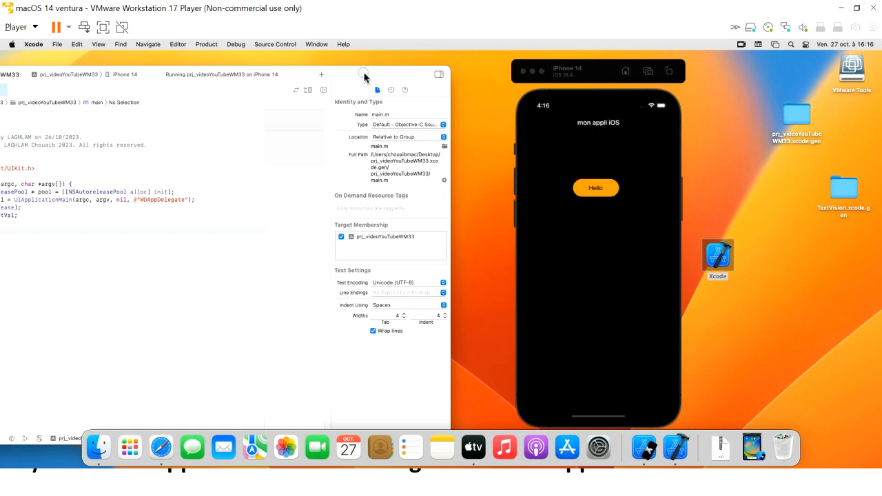
pyautogui.click(597, 197)
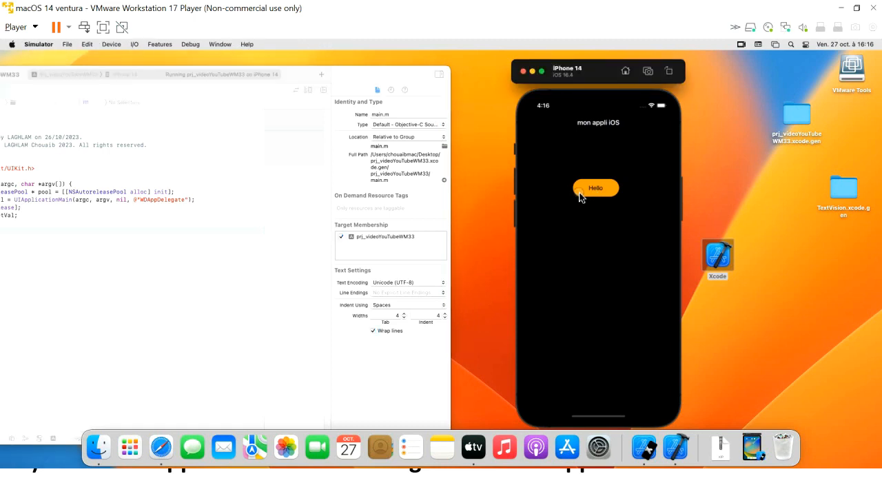
pyautogui.click(580, 196)
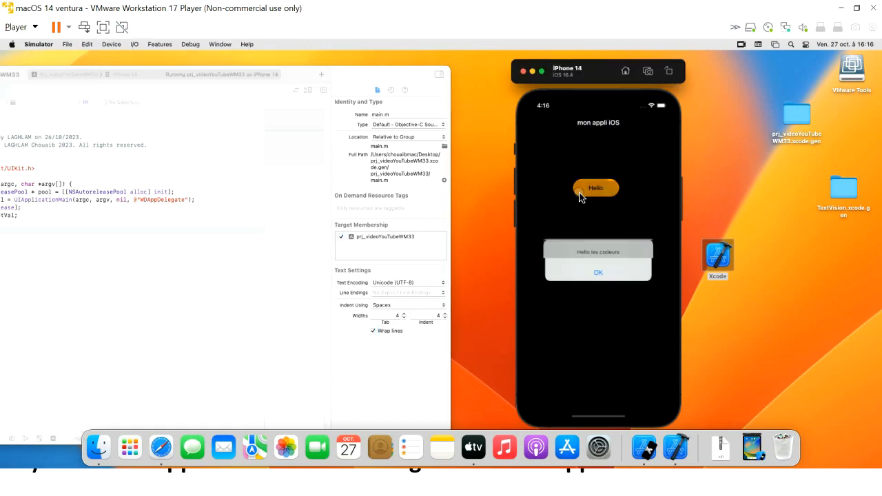
pyautogui.click(597, 274)
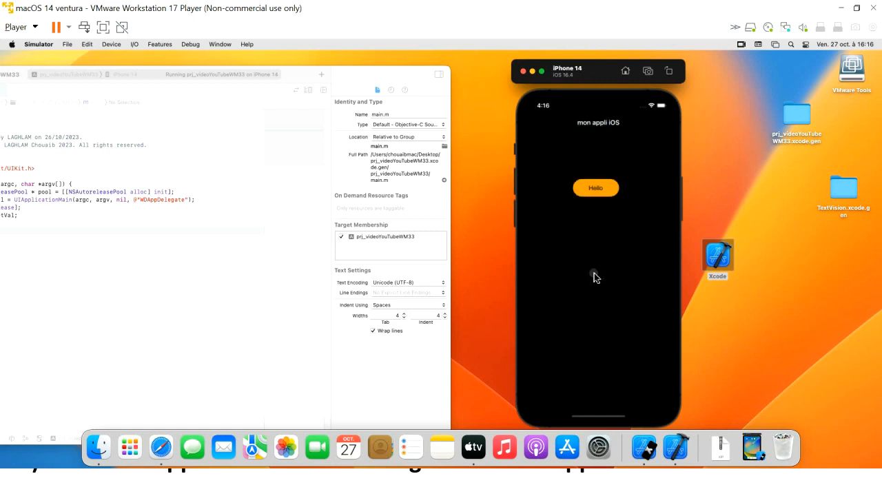
pyautogui.moveTo(363, 77); pyautogui.dragTo(618, 86)
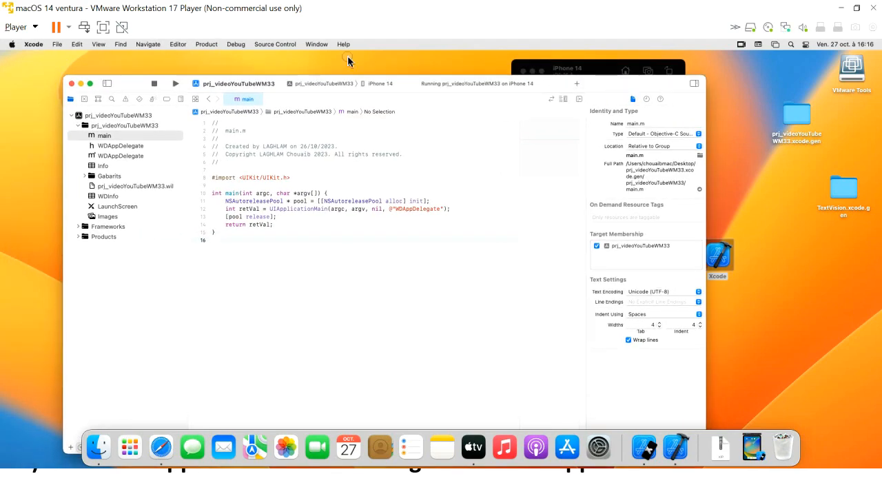
# Stop the running app and set the run destination to iPad (10th generation)
pyautogui.click(154, 91)
pyautogui.click(383, 85)
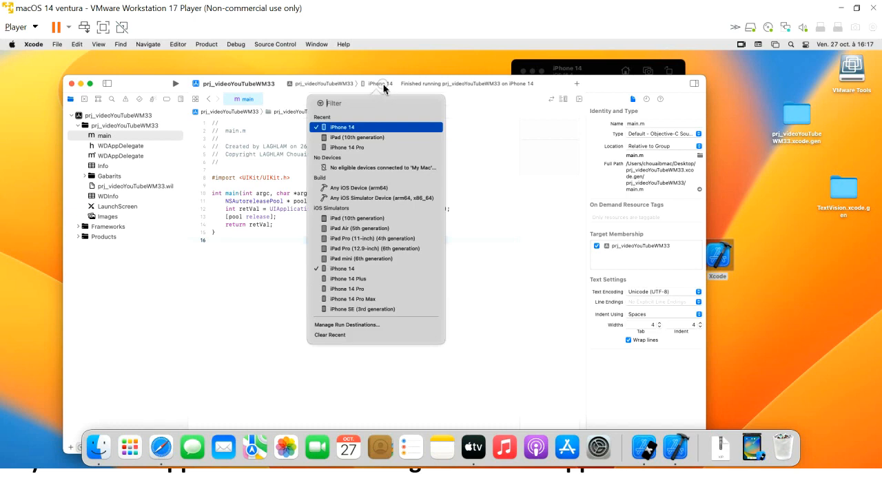
pyautogui.click(367, 219)
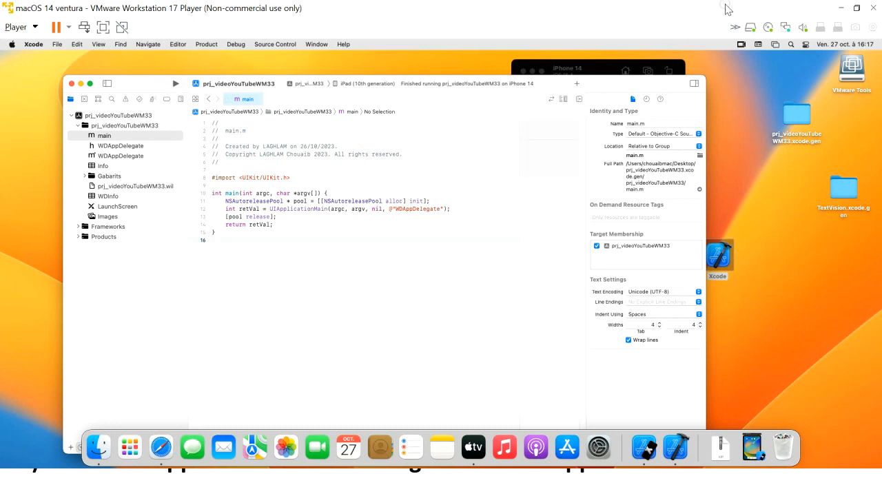
# Reposition Xcode, add a blank line after line 16, and show the Windows desktop
pyautogui.click(469, 60)
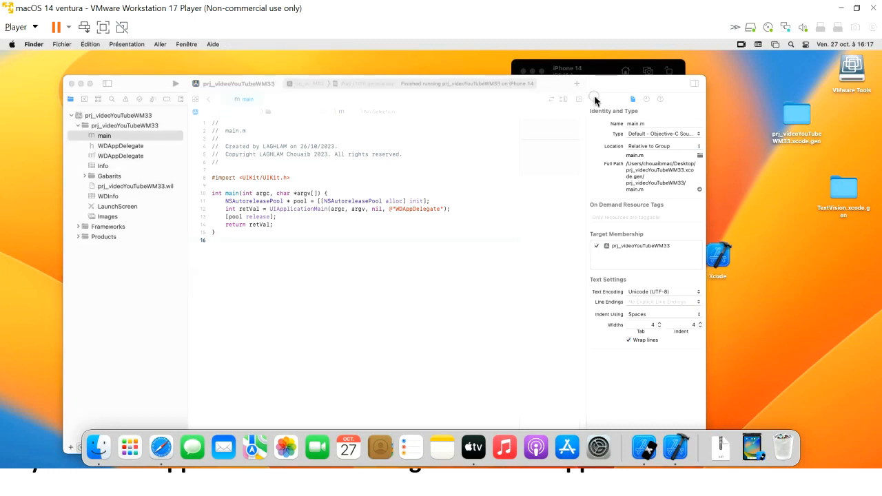
pyautogui.click(582, 155)
pyautogui.moveTo(604, 96); pyautogui.dragTo(566, 181)
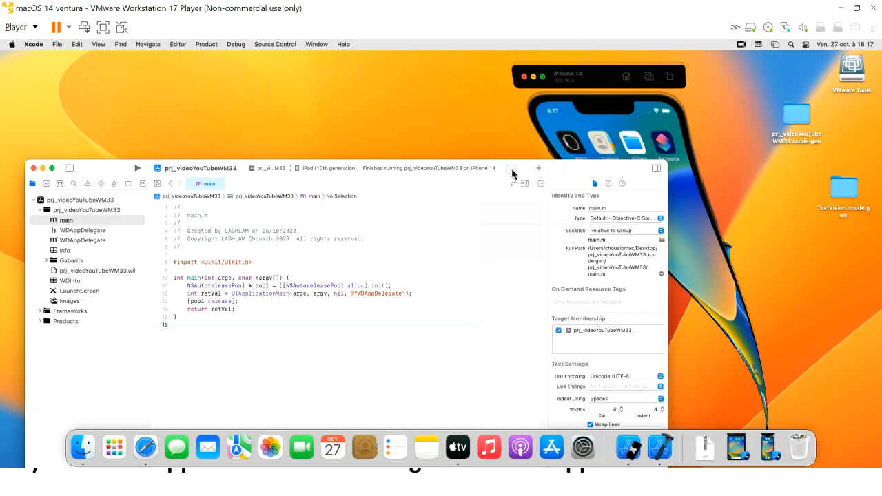
pyautogui.moveTo(512, 174); pyautogui.dragTo(525, 93)
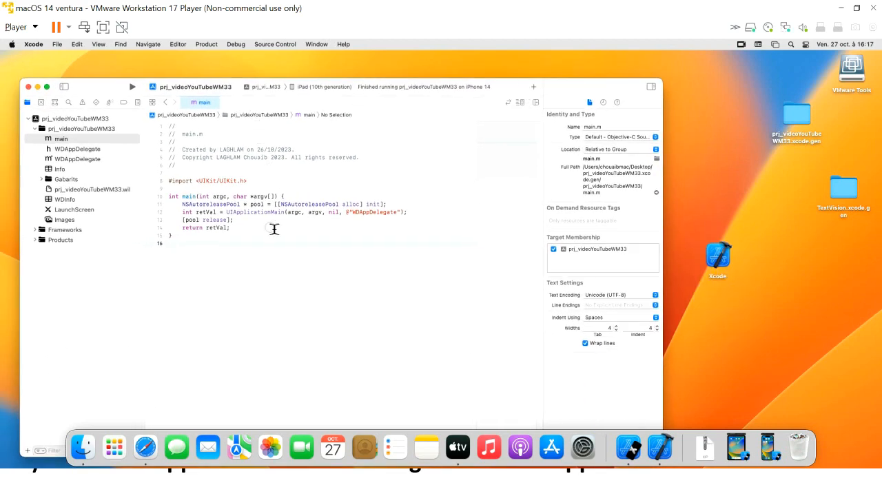
pyautogui.press('Return')
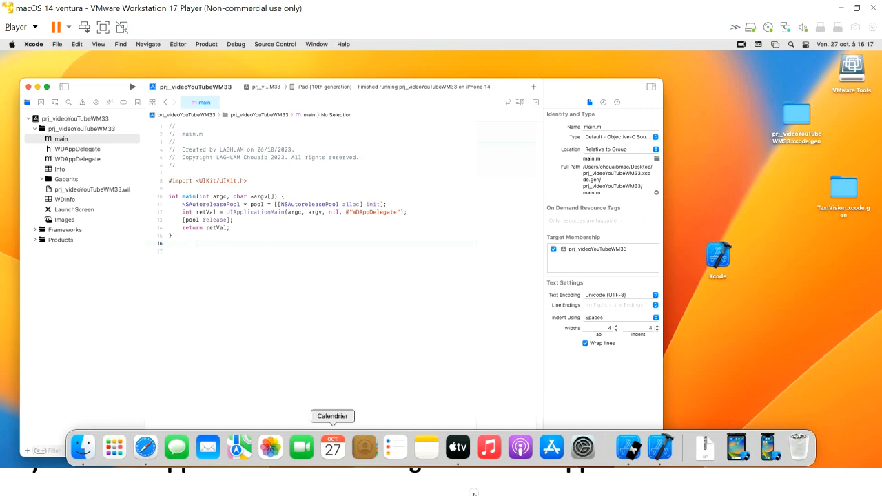
pyautogui.press('super+d')
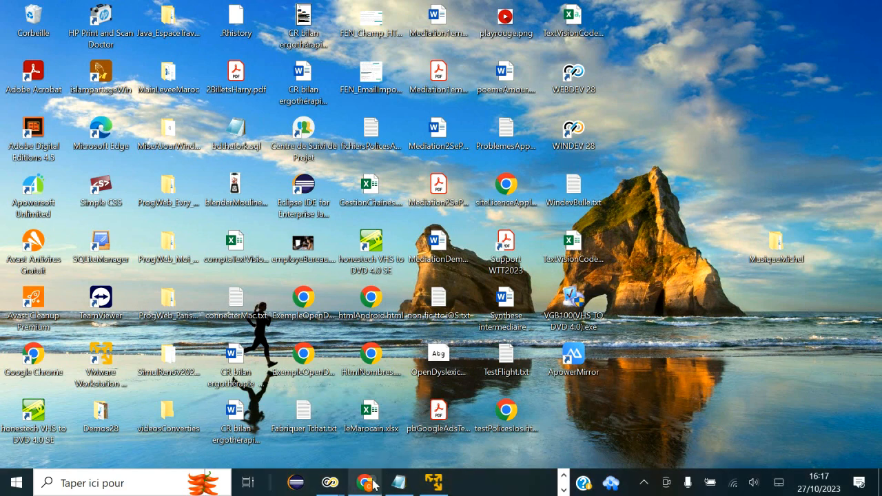
# Bring up the PowerPoint 'Distribuer sur AppStore' slideshow from its taskbar preview
pyautogui.moveTo(372, 484)
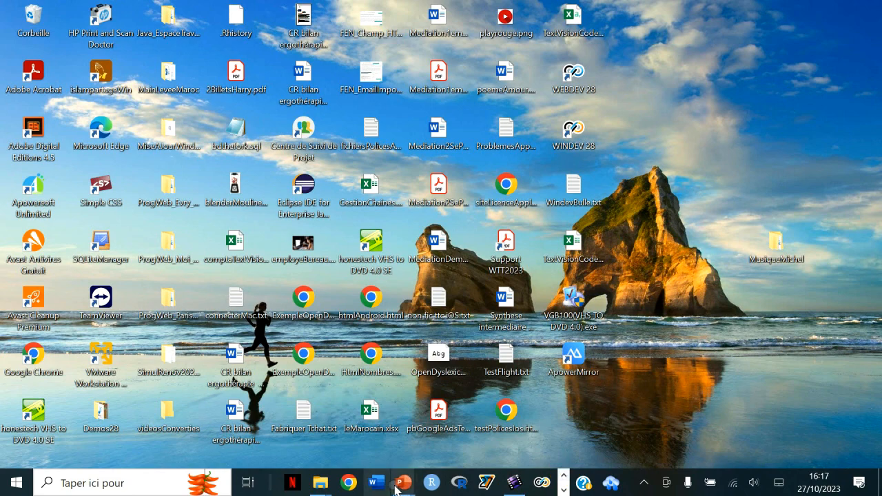
pyautogui.moveTo(406, 484)
pyautogui.click(449, 439)
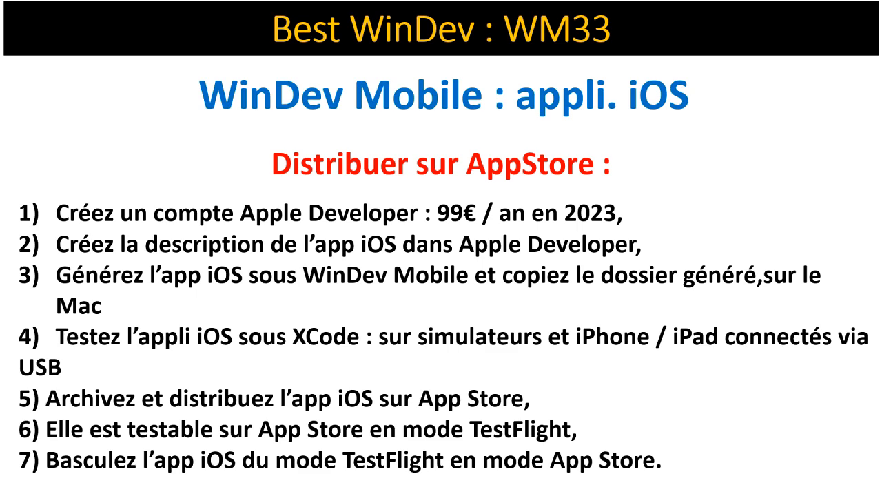
# Switch from the App Store steps slide back to the macOS virtual machine window
pyautogui.hotkey('alt', 'Tab')
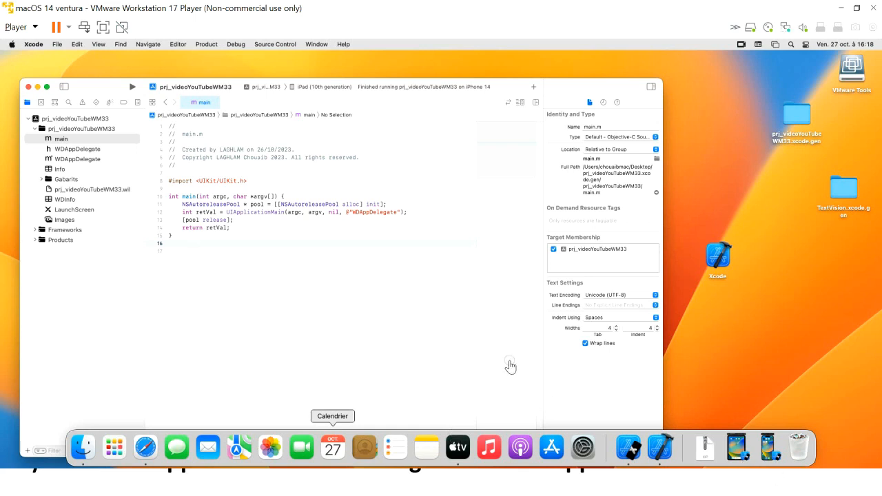
# Connect the Apple iPad to the VM via Player > Removable Devices, confirming the host disconnect
pyautogui.click(33, 31)
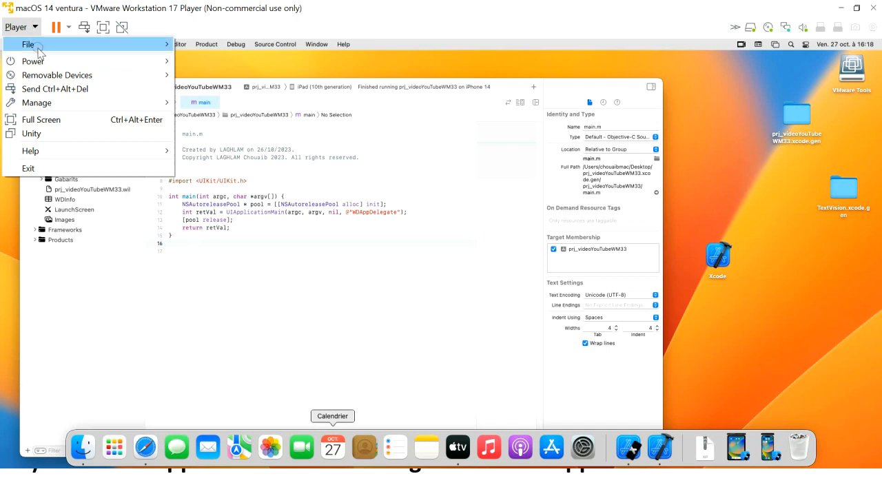
pyautogui.moveTo(46, 78)
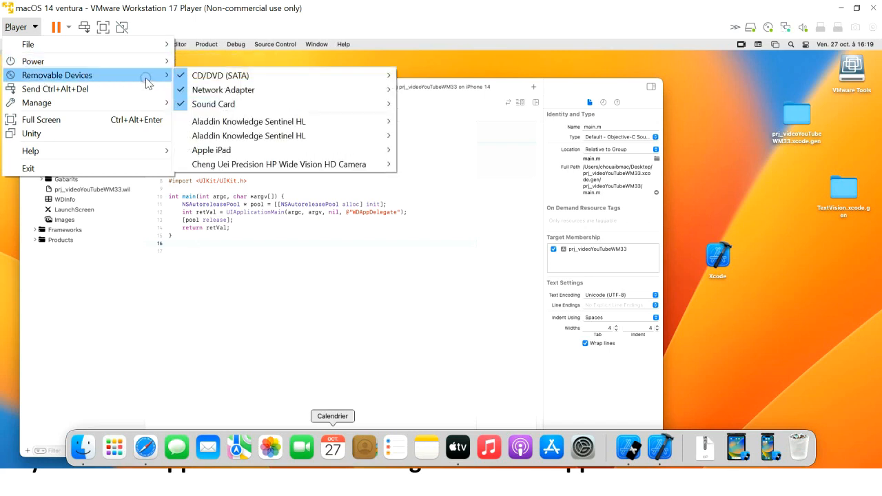
pyautogui.moveTo(214, 153)
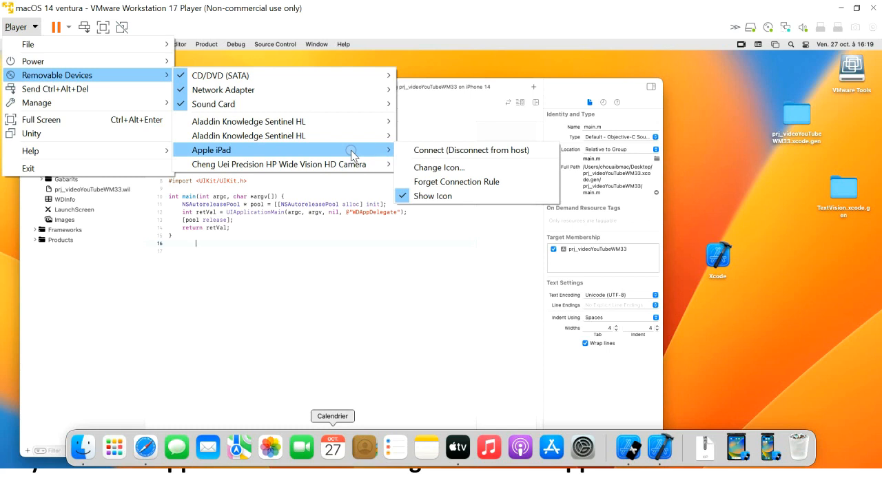
pyautogui.click(413, 155)
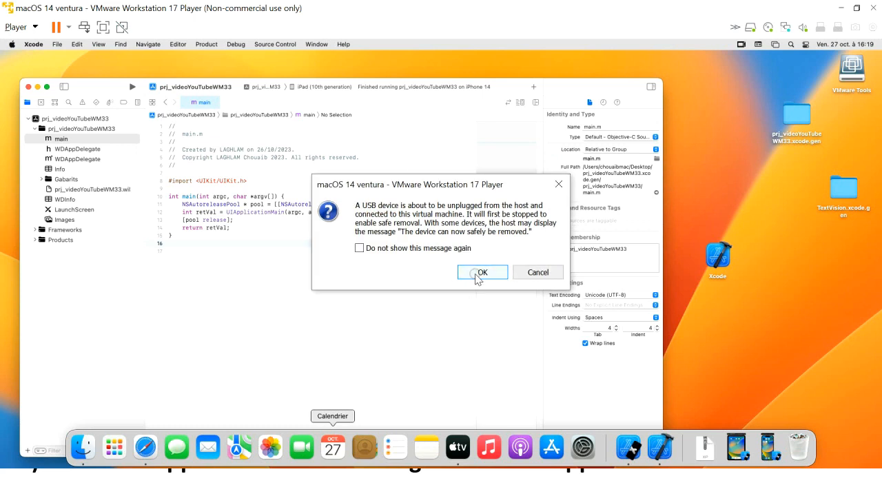
pyautogui.click(474, 276)
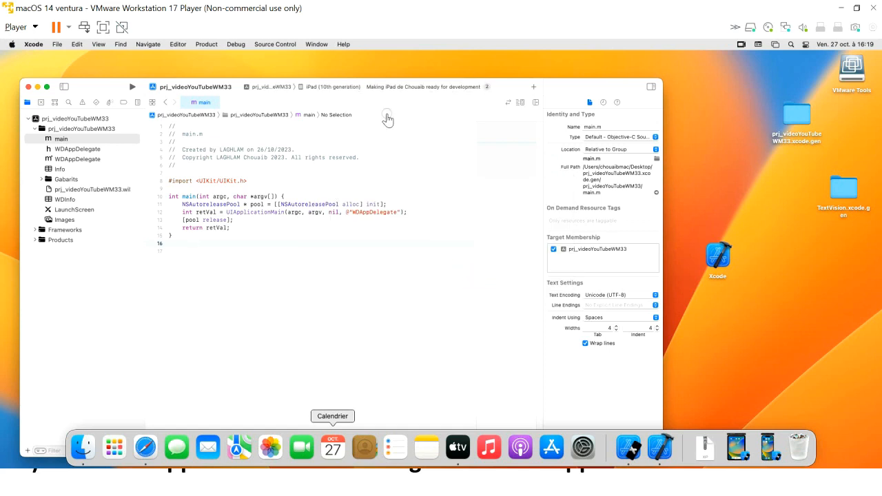
pyautogui.click(329, 86)
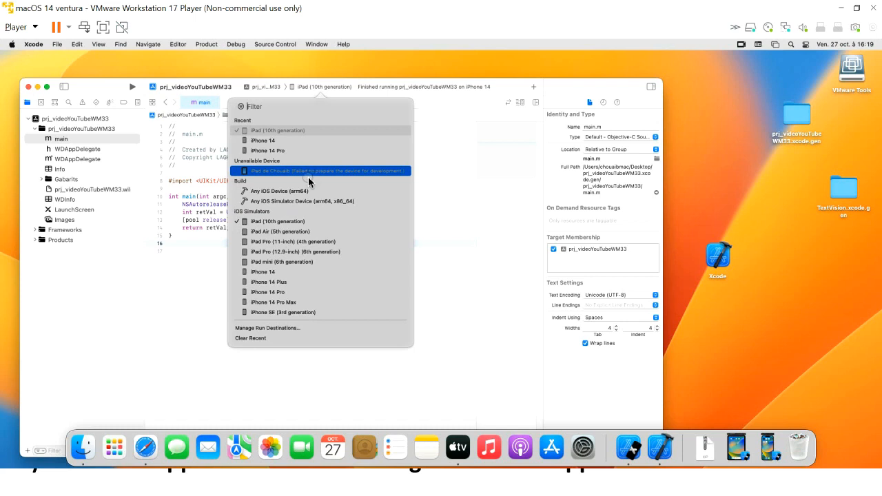
# Close the destination list and disconnect the Apple iPad back to the host
pyautogui.click(242, 61)
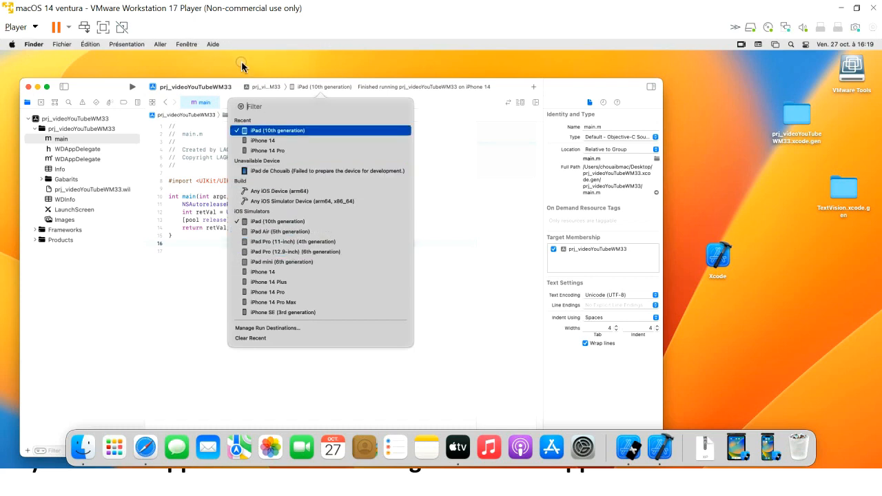
pyautogui.click(33, 28)
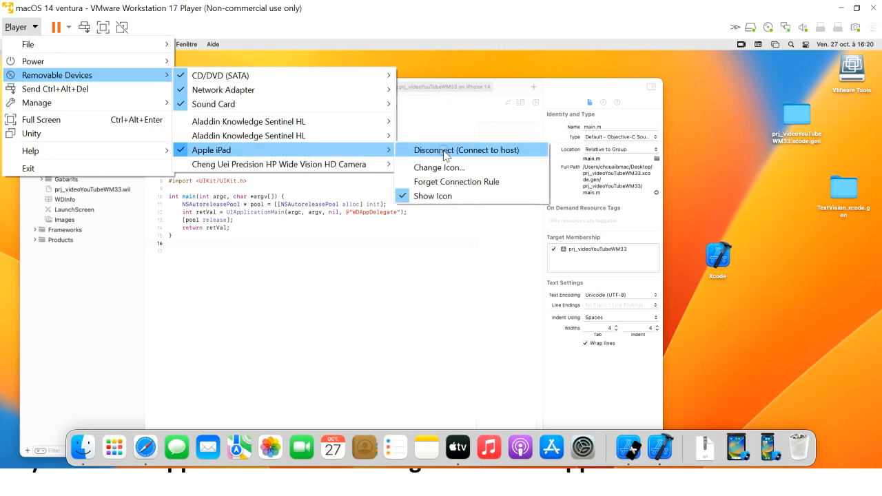
pyautogui.click(444, 152)
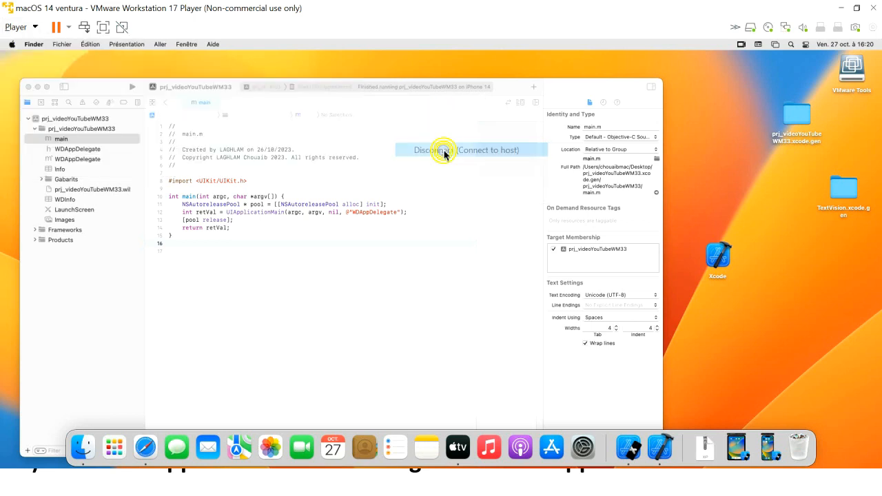
# Reconnect the Apple iPad to the VM, confirm, and reopen Xcode's run destination list
pyautogui.click(35, 28)
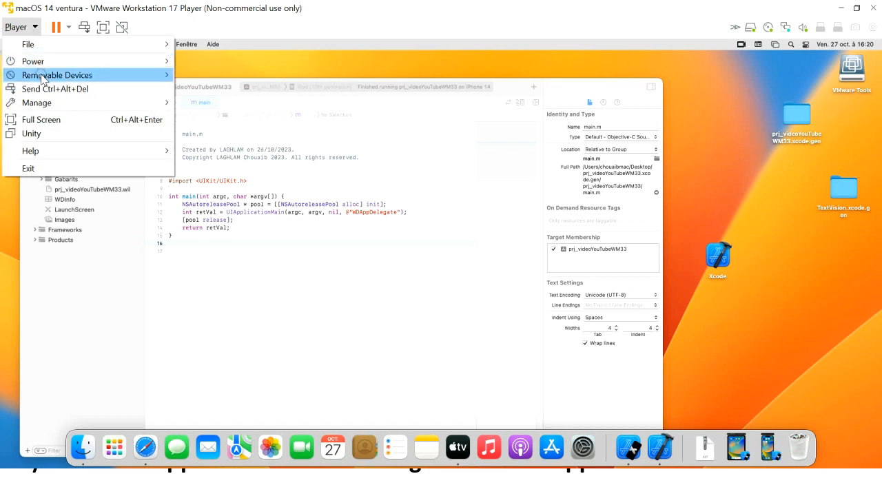
pyautogui.moveTo(40, 76)
pyautogui.moveTo(275, 147)
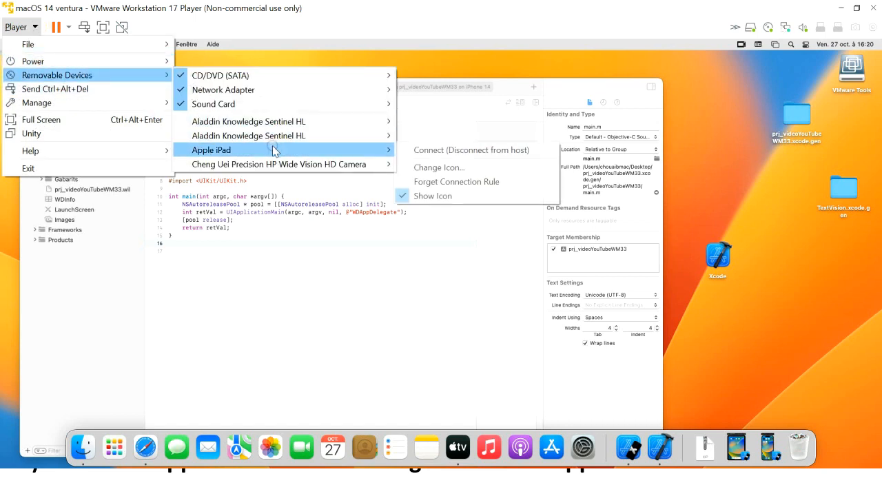
pyautogui.click(425, 151)
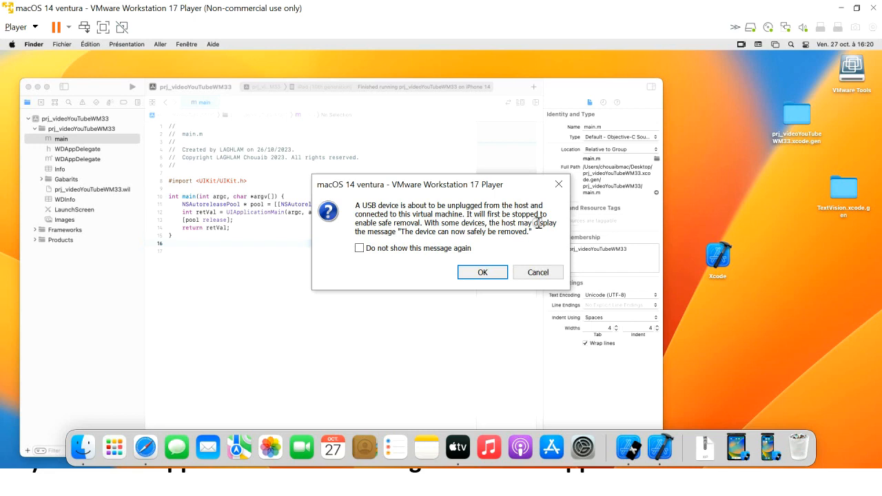
pyautogui.click(471, 273)
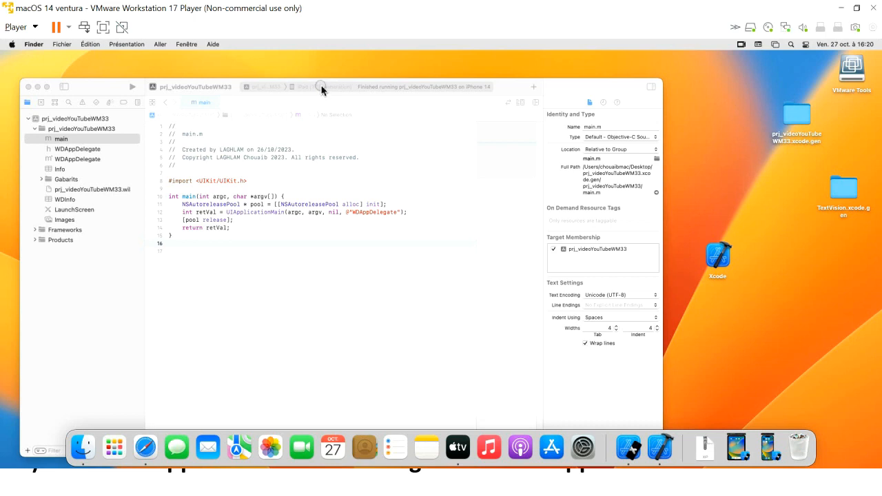
pyautogui.click(319, 88)
pyautogui.click(319, 88)
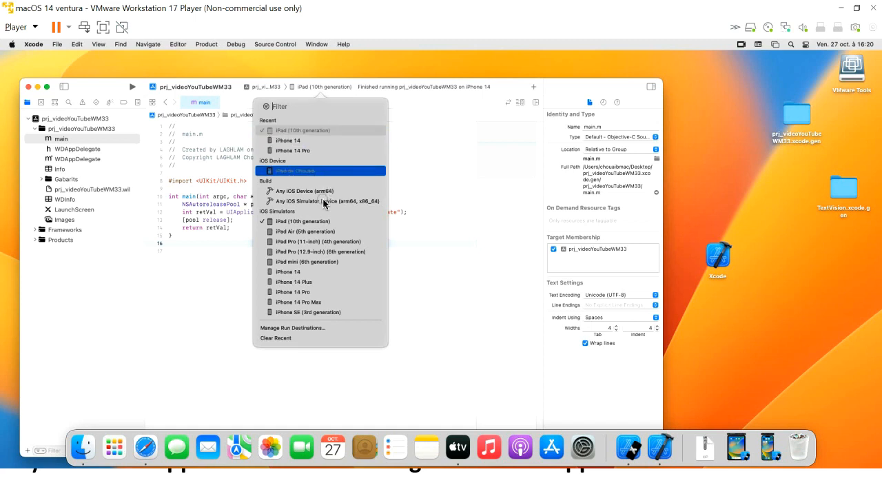
# Set the physical iPad under iOS Device as Xcode's run destination
pyautogui.click(300, 171)
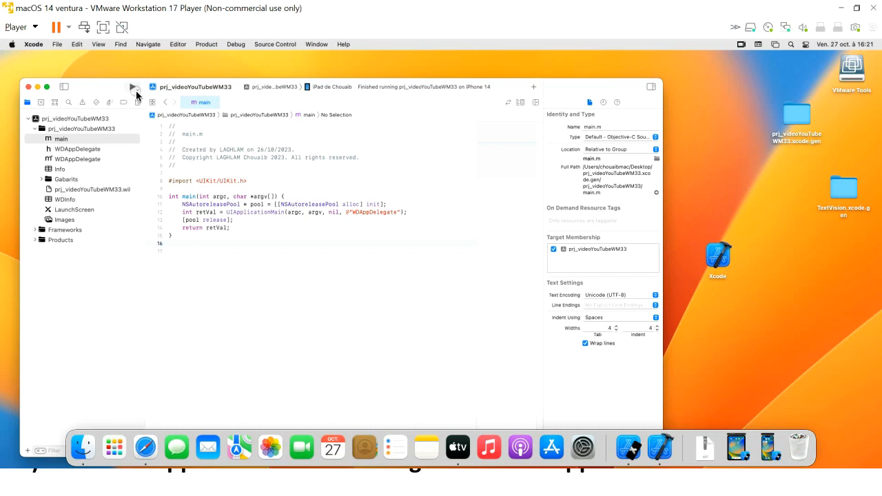
pyautogui.click(206, 45)
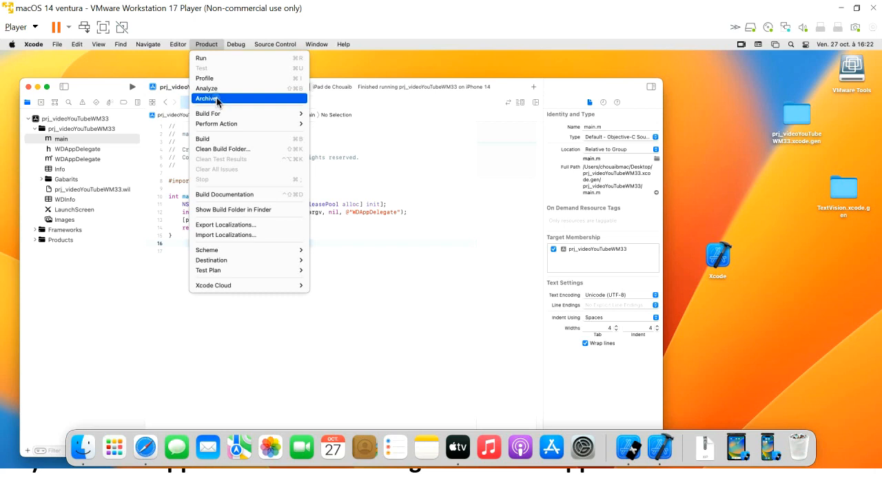
# Run Product > Archive for the iPad build and add a blank line below line 16 in main.m
pyautogui.click(217, 100)
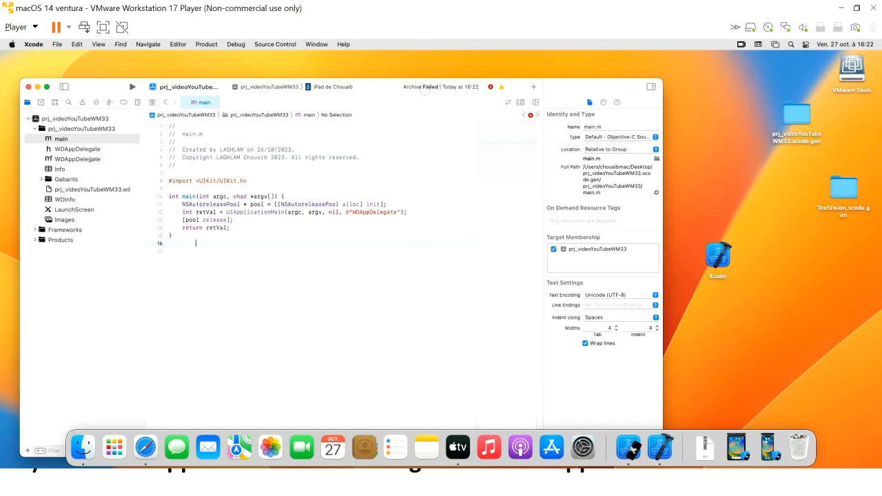
pyautogui.press('Tab')
pyautogui.press('Return')
pyautogui.press('Return')
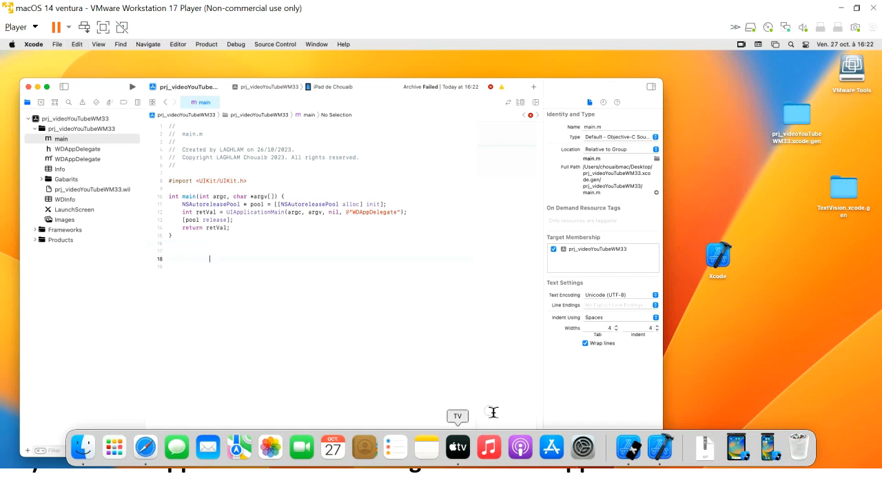
# Un-maximize the macOS VM window and drag it aside to reveal the WinDev slide
pyautogui.click(709, 352)
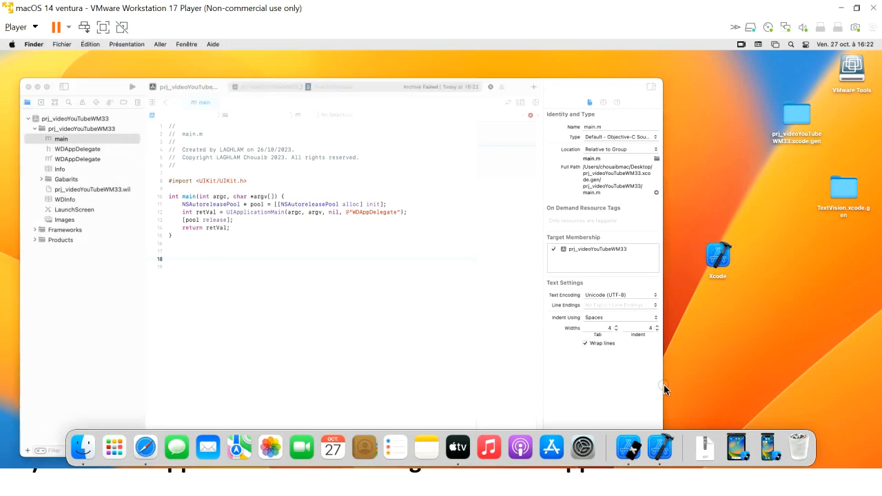
pyautogui.press('Down')
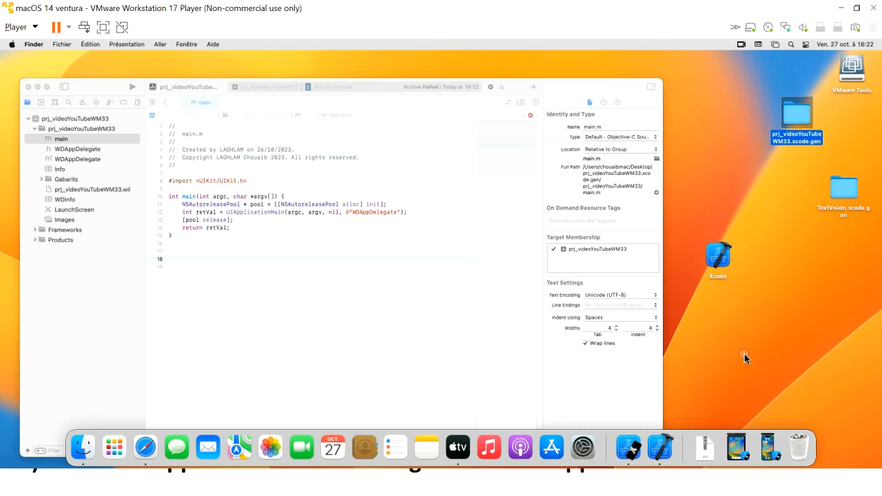
pyautogui.click(732, 334)
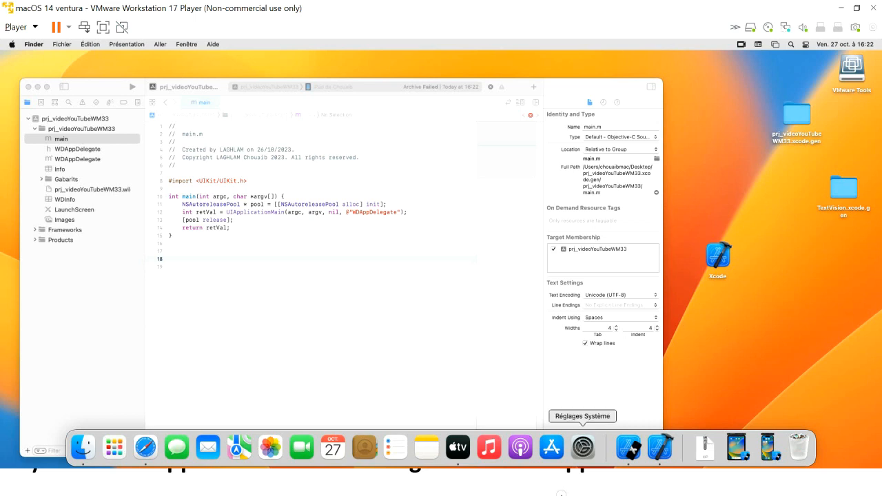
pyautogui.doubleClick(623, 6)
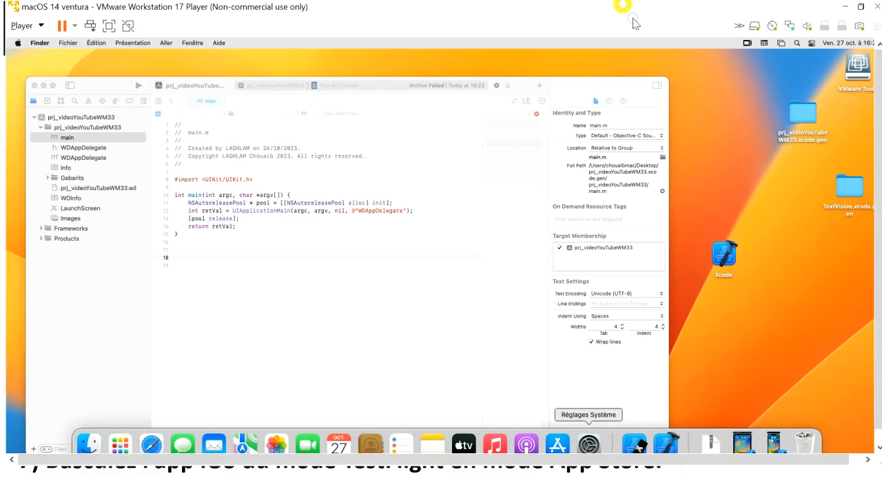
pyautogui.moveTo(625, 10); pyautogui.dragTo(756, 103)
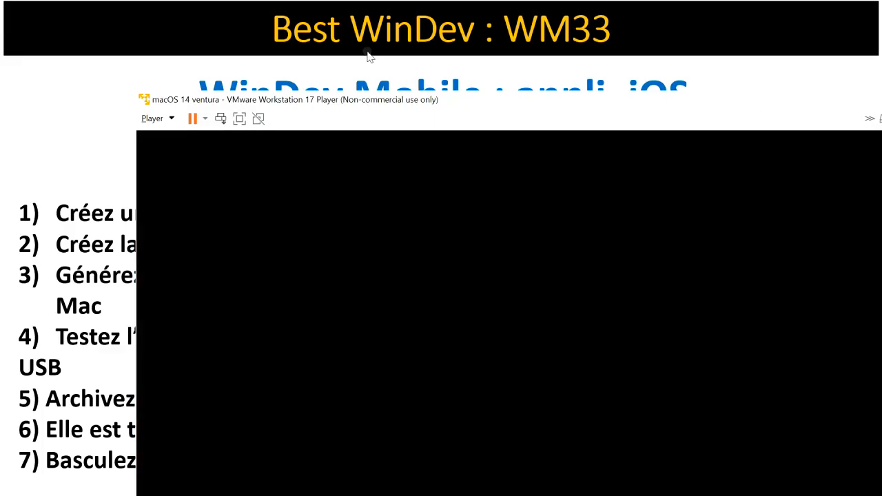
# Bring the App Store distribution slide forward, then switch back to the macOS VM with Xcode
pyautogui.click(367, 51)
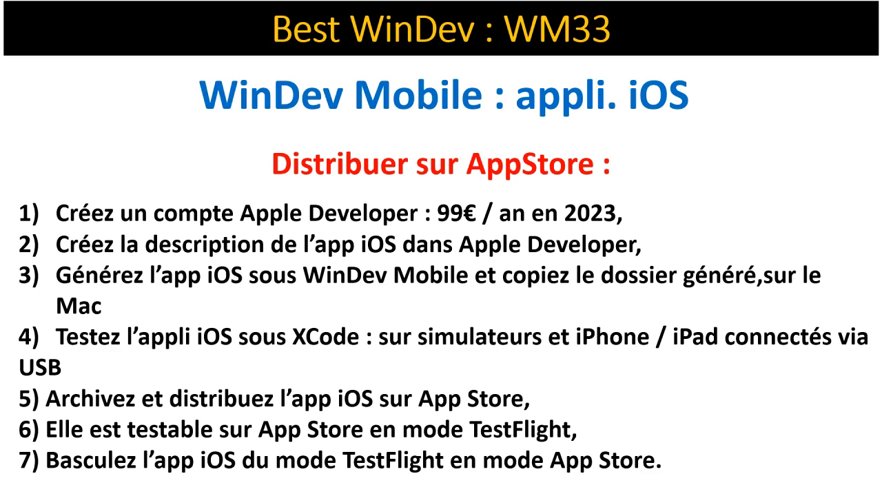
pyautogui.hotkey('alt', 'Tab')
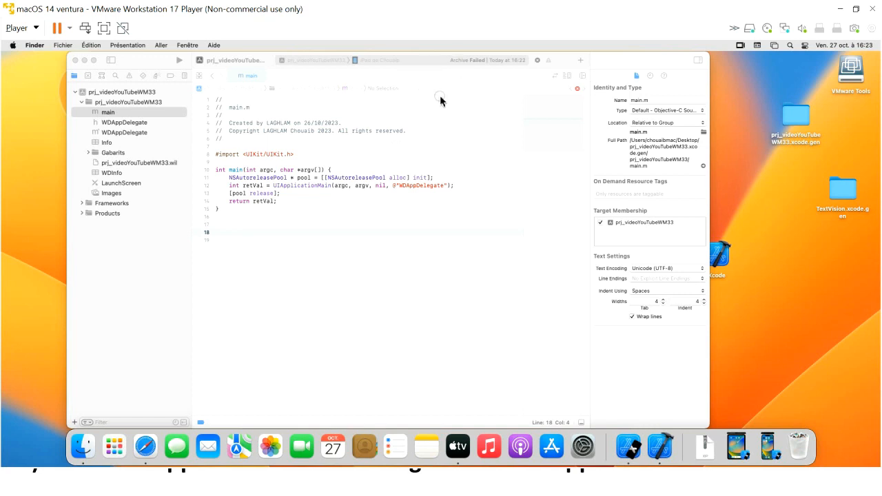
# Open prj_videoYouTubeWM33's Signing & Capabilities, cancel adding an Apple ID account, then open the Xcode menu
pyautogui.click(116, 93)
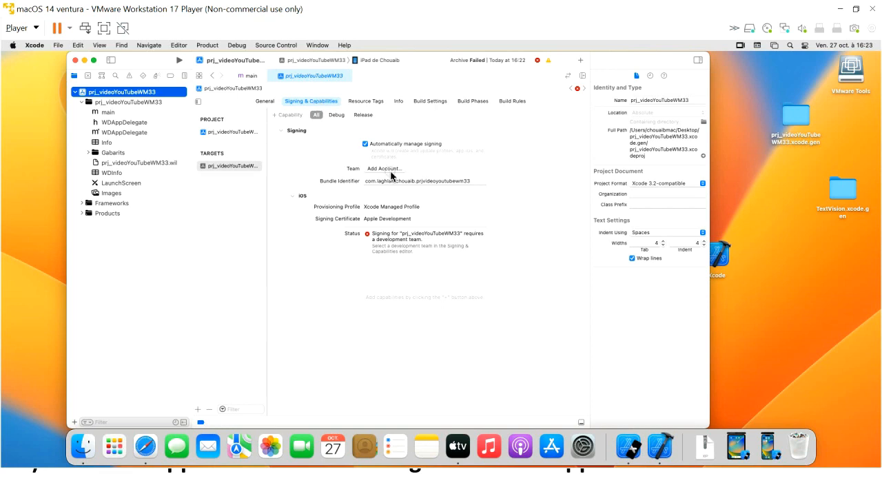
pyautogui.click(386, 169)
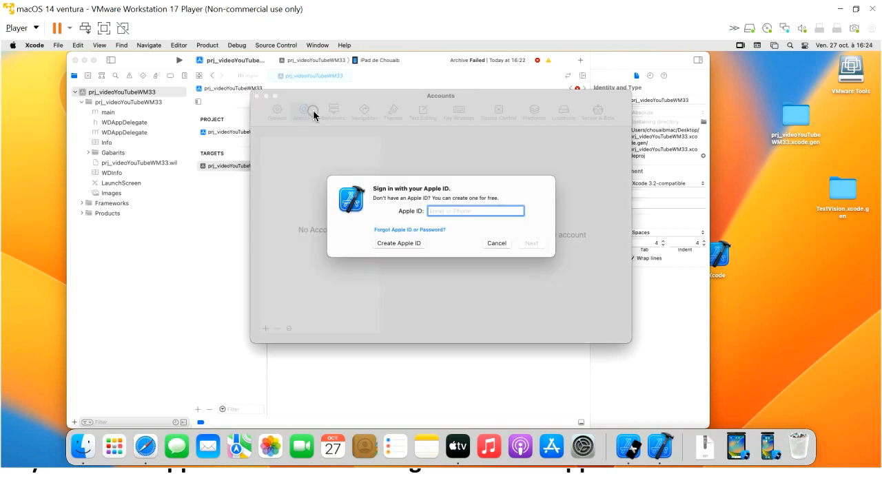
pyautogui.click(496, 243)
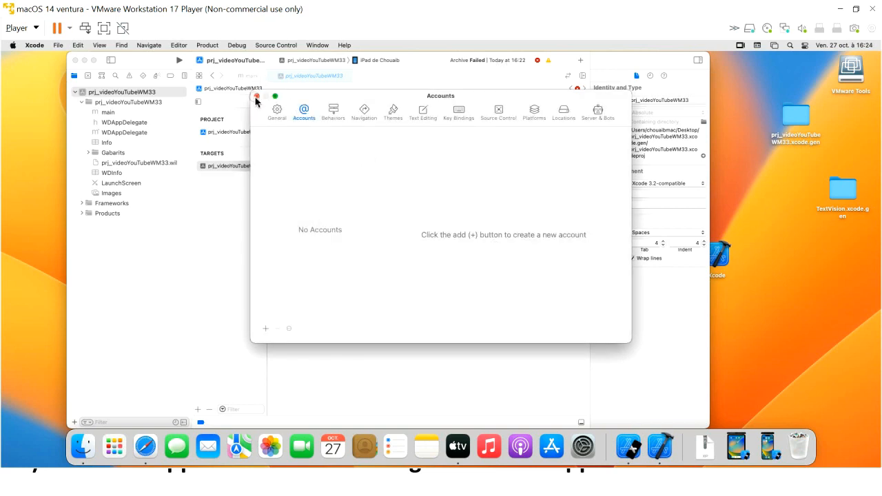
pyautogui.click(257, 97)
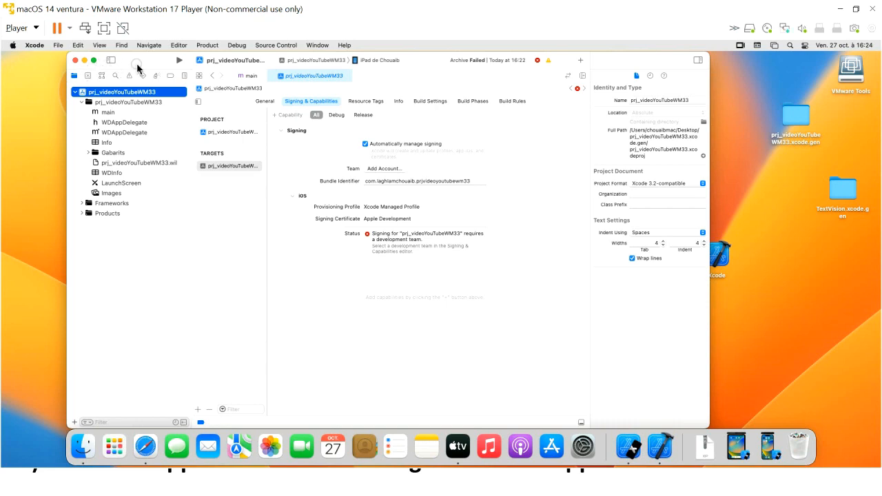
pyautogui.click(34, 46)
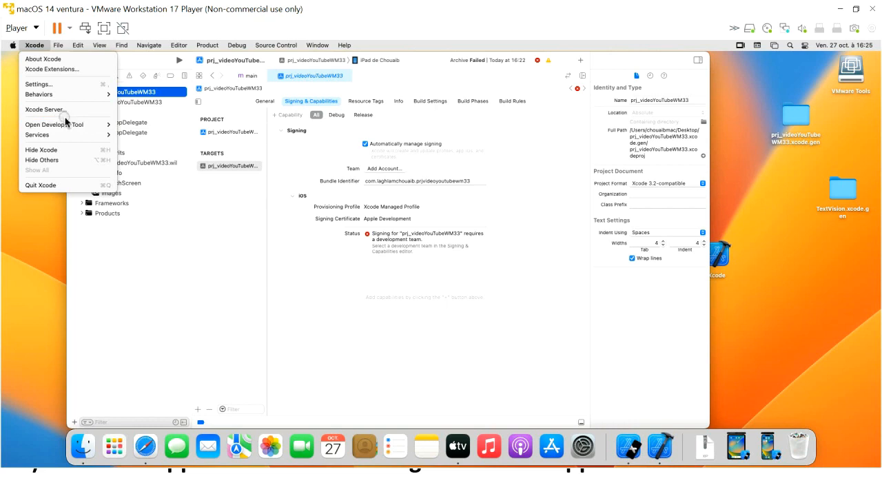
# Quit Xcode and nudge the TextVision.xcode.gen desktop folder slightly to the left
pyautogui.click(45, 186)
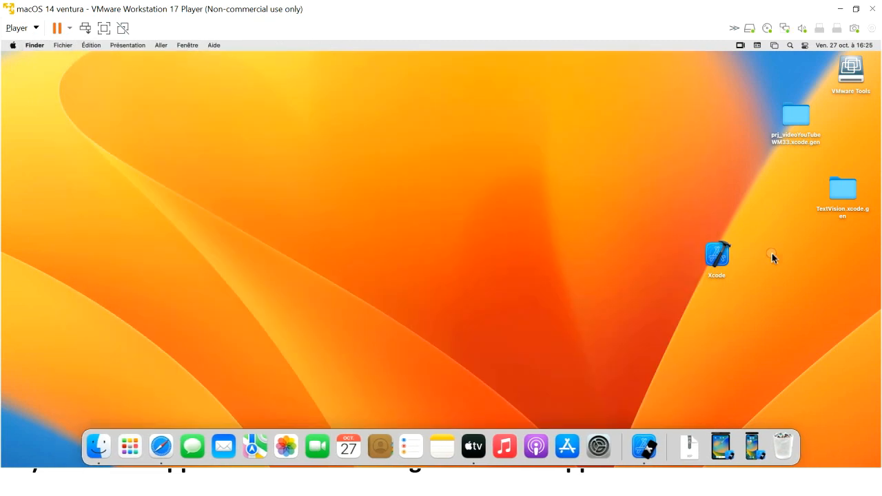
pyautogui.click(846, 190)
pyautogui.moveTo(809, 189); pyautogui.dragTo(753, 180)
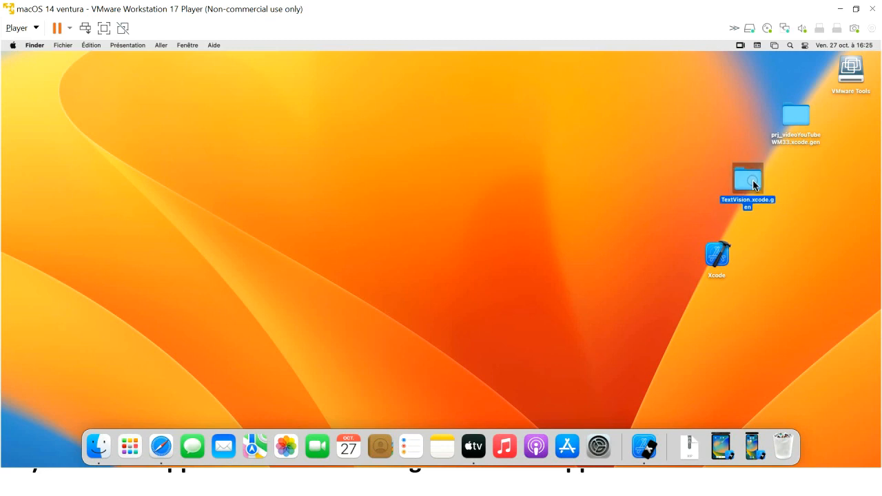
pyautogui.click(783, 222)
# Launch Xcode and open the TextVision project from Desktop/TextVision.xcode.gen
pyautogui.doubleClick(715, 252)
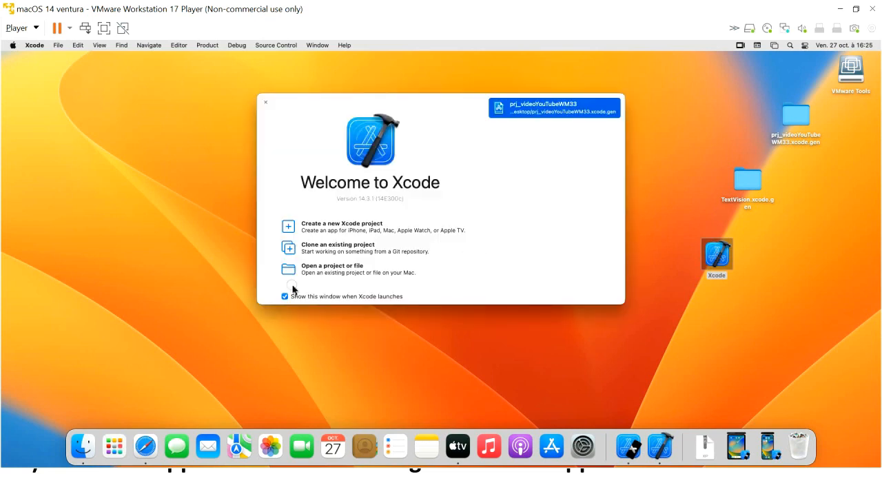
pyautogui.click(327, 268)
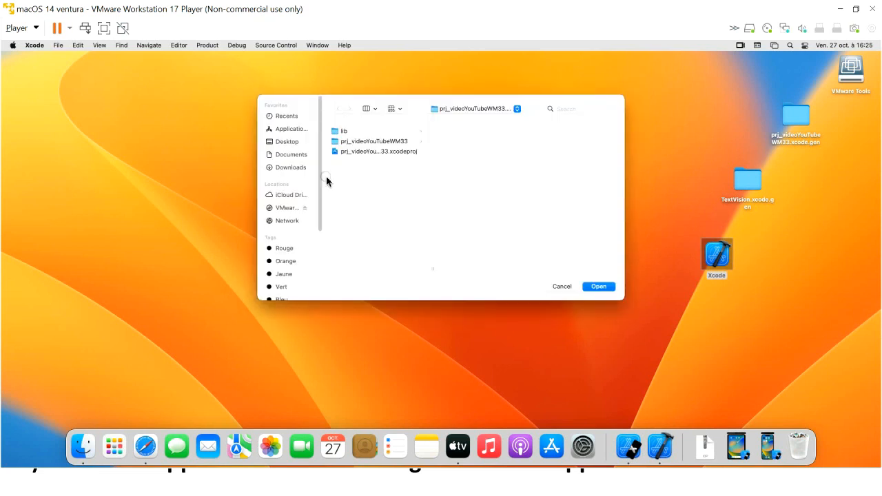
pyautogui.click(290, 147)
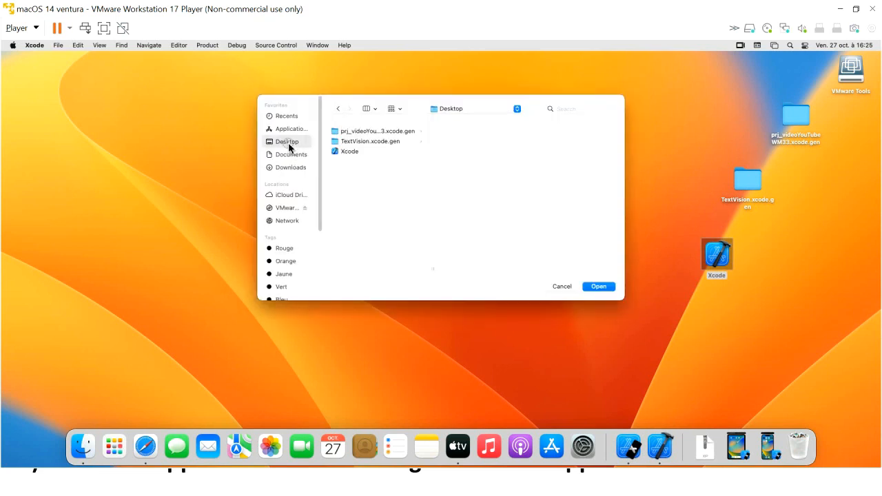
pyautogui.click(352, 143)
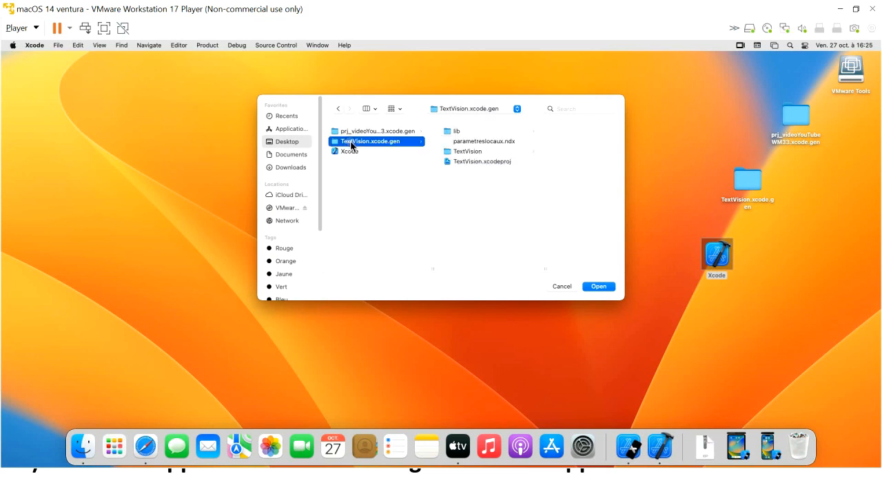
pyautogui.doubleClick(351, 143)
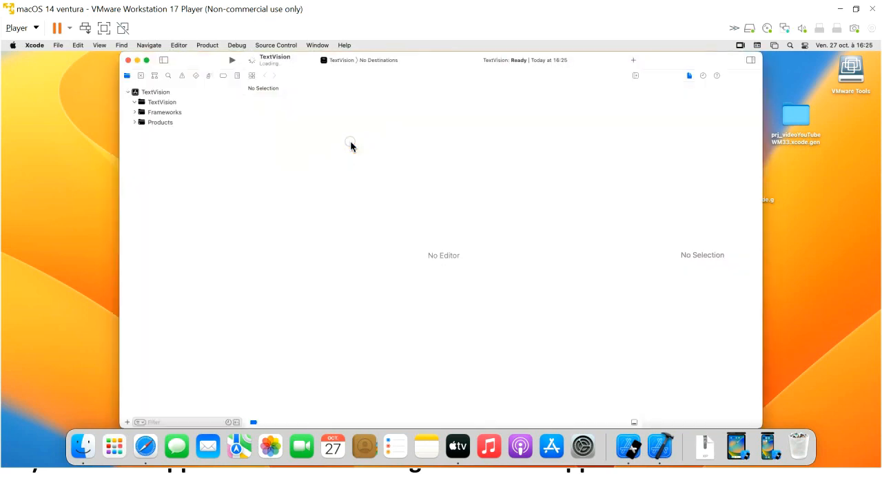
# Select the TextVision project and run Product > Build, which fails with 2 errors and 1 warning
pyautogui.click(155, 93)
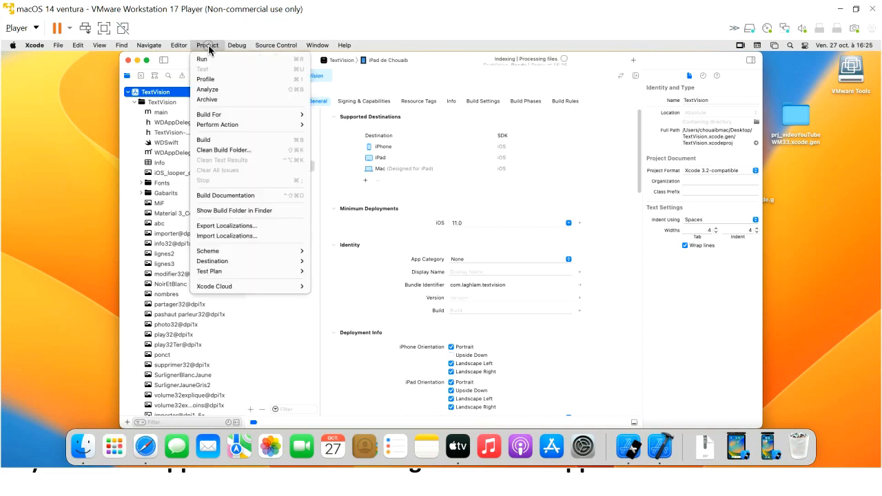
pyautogui.click(208, 47)
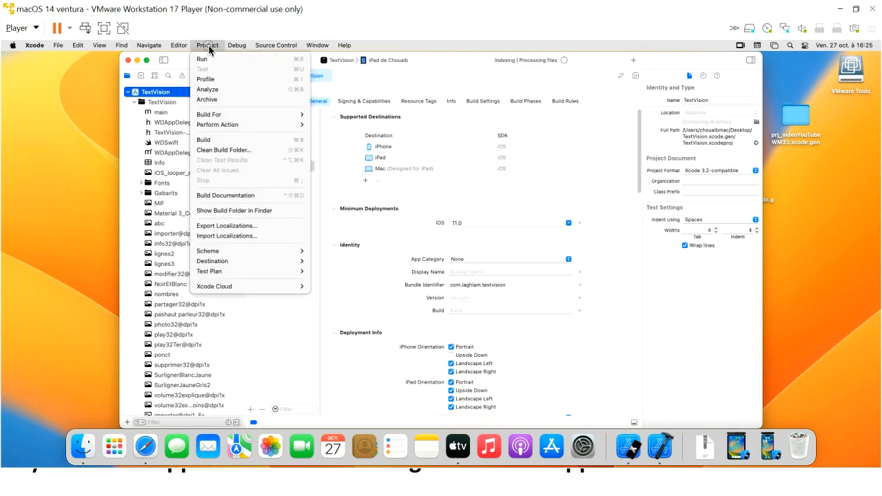
pyautogui.click(214, 141)
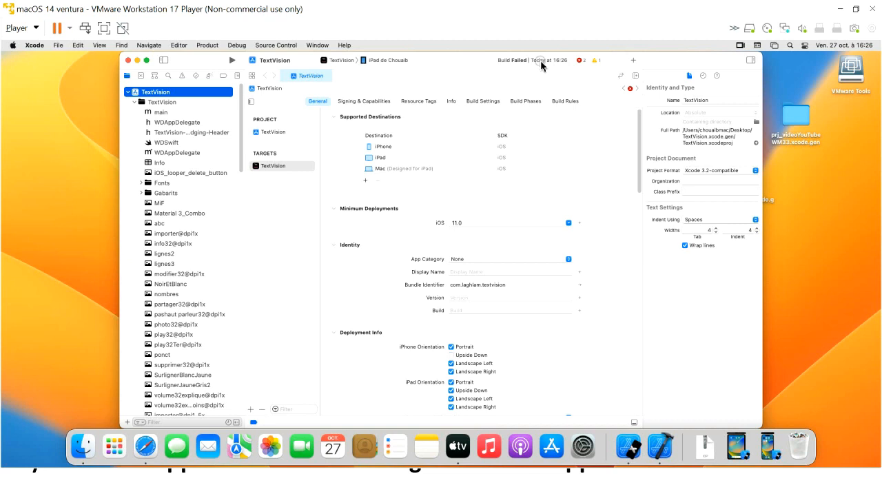
# From TextVision's signing team options, start adding an Apple ID, erase the mistyped ID, and switch windows
pyautogui.click(351, 102)
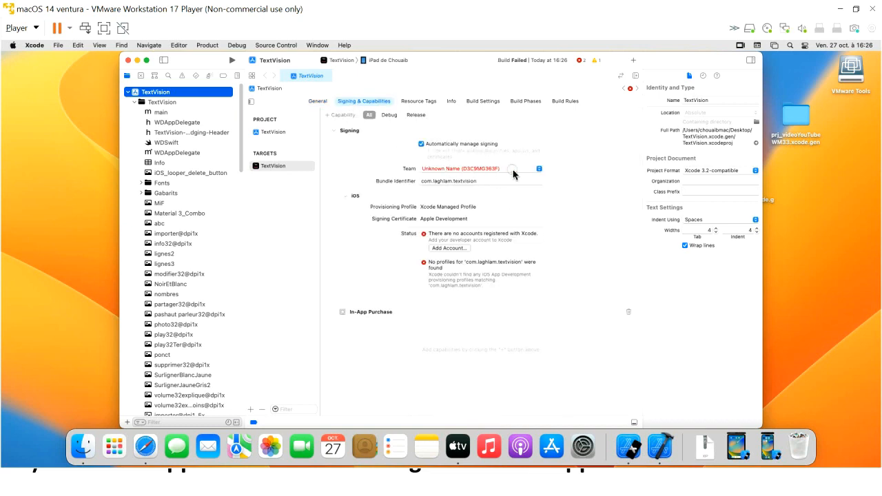
pyautogui.click(540, 169)
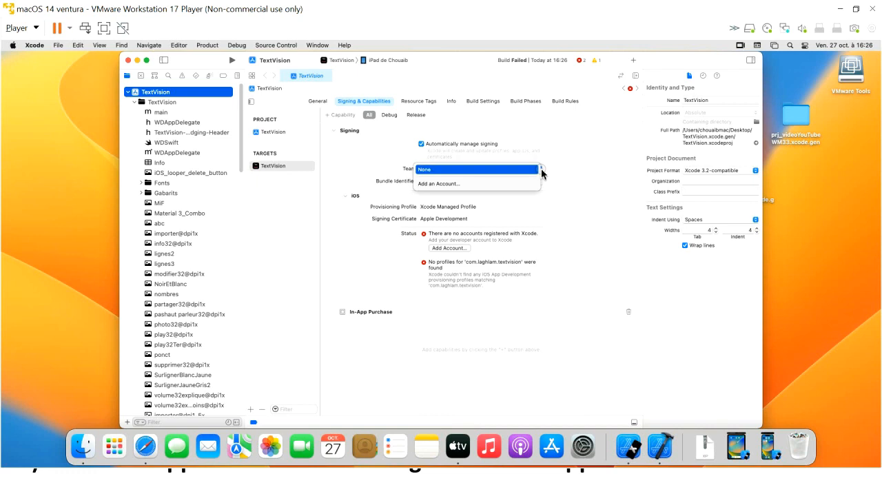
pyautogui.click(511, 185)
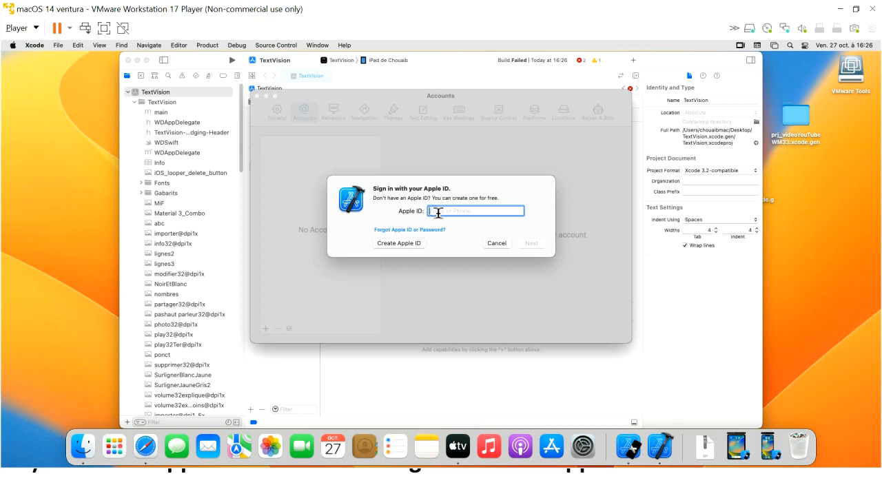
pyautogui.write('ch')
pyautogui.write('lame')
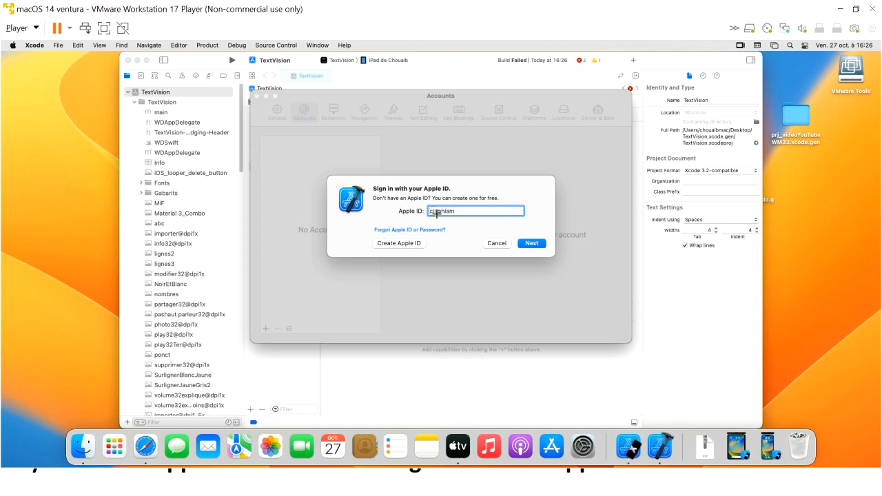
pyautogui.press('BackSpace')
pyautogui.press('BackSpace')
pyautogui.press('BackSpace')
pyautogui.press('BackSpace')
pyautogui.press('BackSpace')
pyautogui.press('BackSpace')
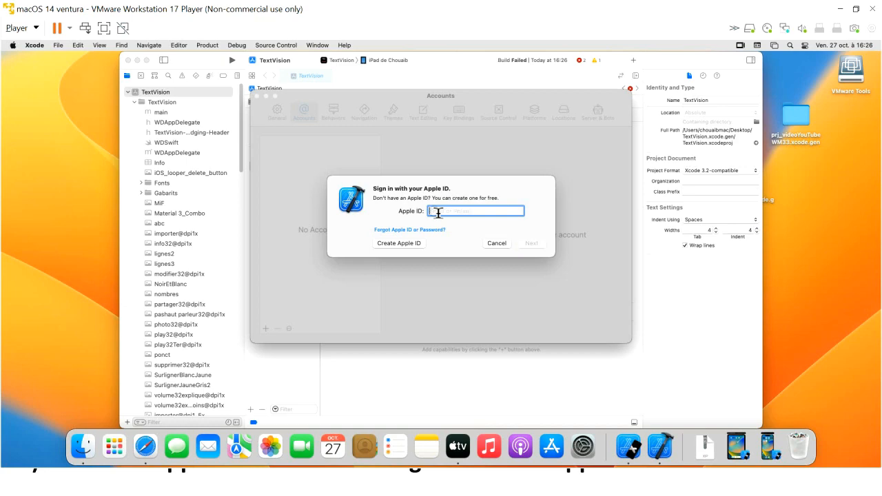
pyautogui.hotkey('alt', 'Tab')
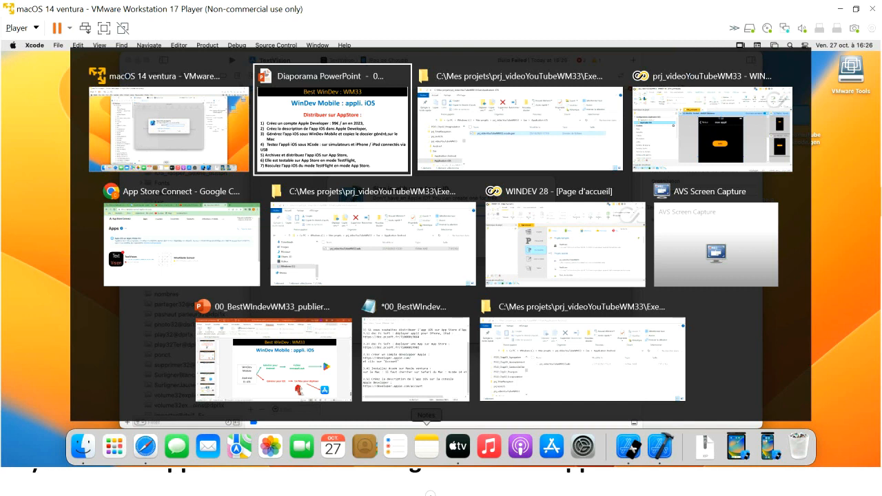
# Type the Apple account's e-mail address on a new Notepad line, select it, and return to Xcode
pyautogui.hotkey('alt', 'Tab')
pyautogui.hotkey('alt', 'Tab')
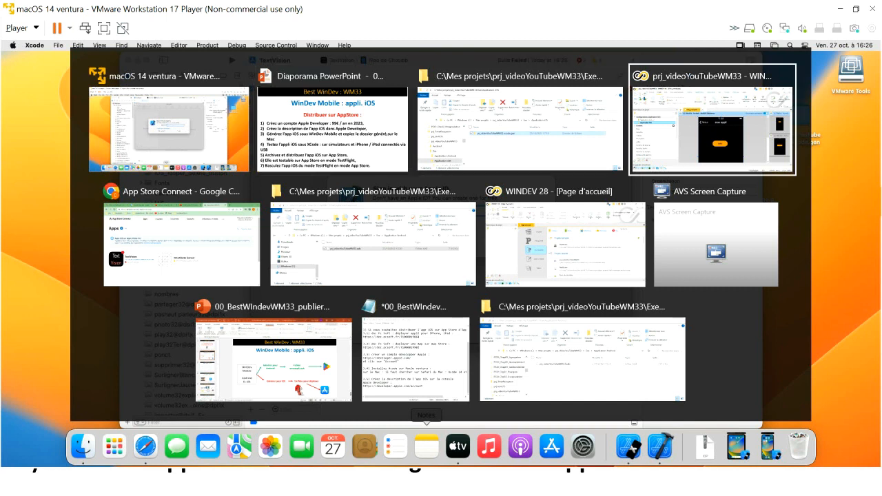
pyautogui.hotkey('alt', 'Tab')
pyautogui.hotkey('alt', 'Tab')
pyautogui.hotkey('alt', 'Tab')
pyautogui.hotkey('alt', 'Tab')
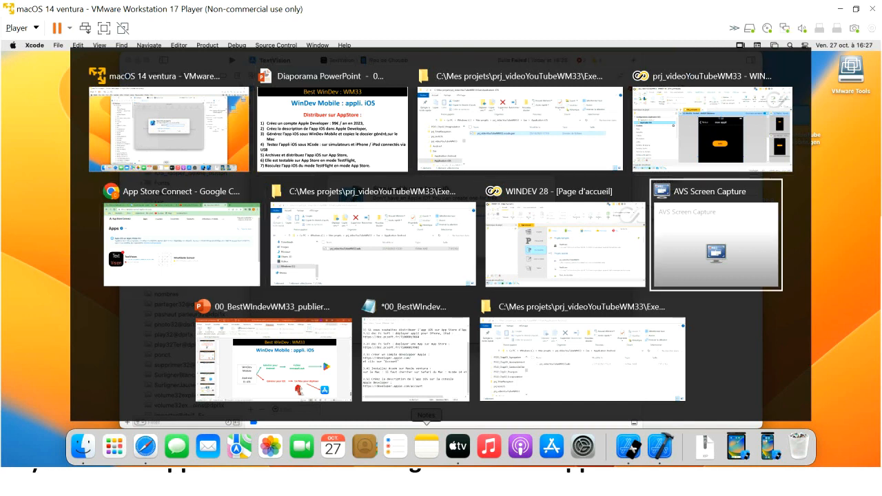
pyautogui.hotkey('alt', 'Tab')
pyautogui.hotkey('alt', 'Tab')
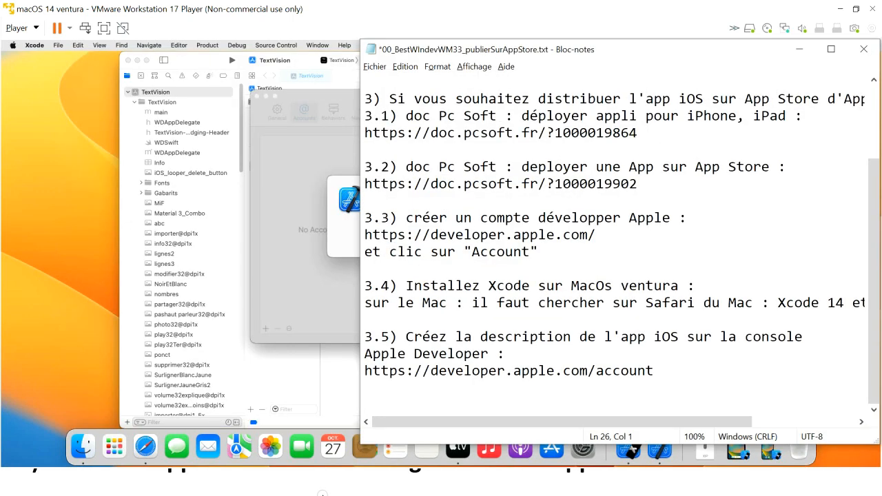
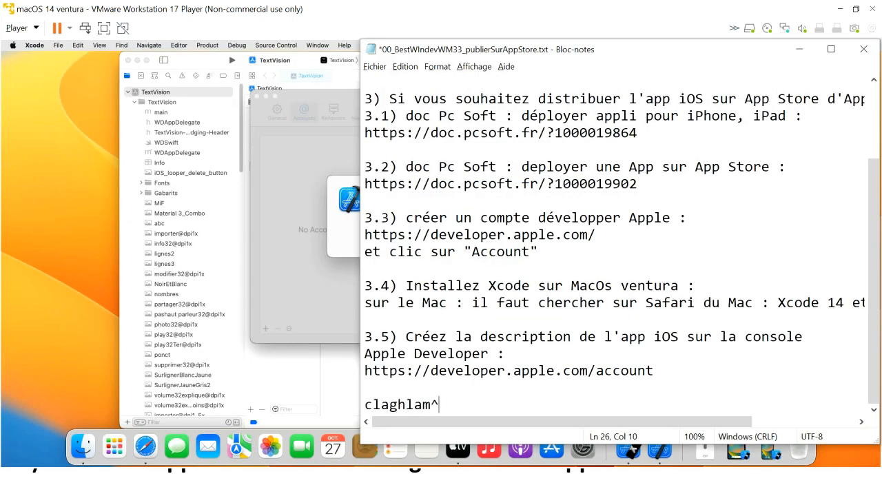
pyautogui.hotkey('shift', 'Left')
pyautogui.hotkey('shift', 'Left')
pyautogui.hotkey('shift', 'Left')
pyautogui.hotkey('shift', 'Left')
pyautogui.hotkey('shift', 'Left')
pyautogui.hotkey('shift', 'Left')
pyautogui.hotkey('shift', 'Left')
pyautogui.hotkey('shift', 'Left')
pyautogui.hotkey('shift', 'Left')
pyautogui.hotkey('shift', 'Left')
pyautogui.hotkey('shift', 'Left')
pyautogui.hotkey('shift', 'Left')
pyautogui.hotkey('shift', 'Left')
pyautogui.hotkey('shift', 'Left')
pyautogui.hotkey('shift', 'Left')
pyautogui.hotkey('shift', 'Left')
pyautogui.hotkey('shift', 'Left')
pyautogui.hotkey('shift', 'Left')
pyautogui.hotkey('shift', 'Left')
pyautogui.press('super+c')
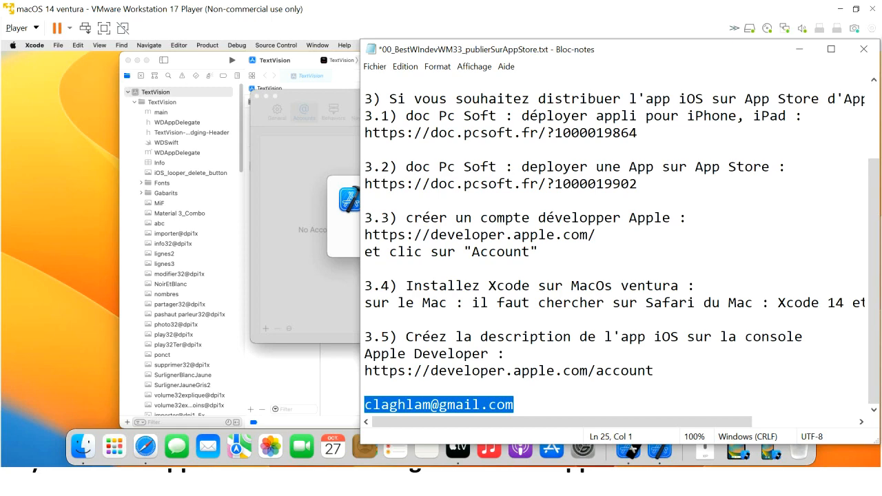
pyautogui.press('alt')
pyautogui.hotkey('alt', 'Tab')
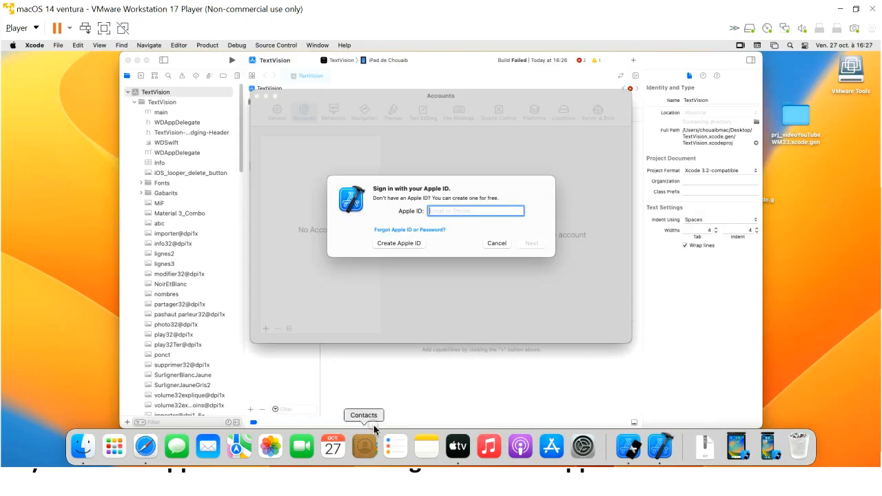
# Paste the e-mail as the Apple ID, enter the account password, then cancel after rejection and close Preferences
pyautogui.rightClick(443, 213)
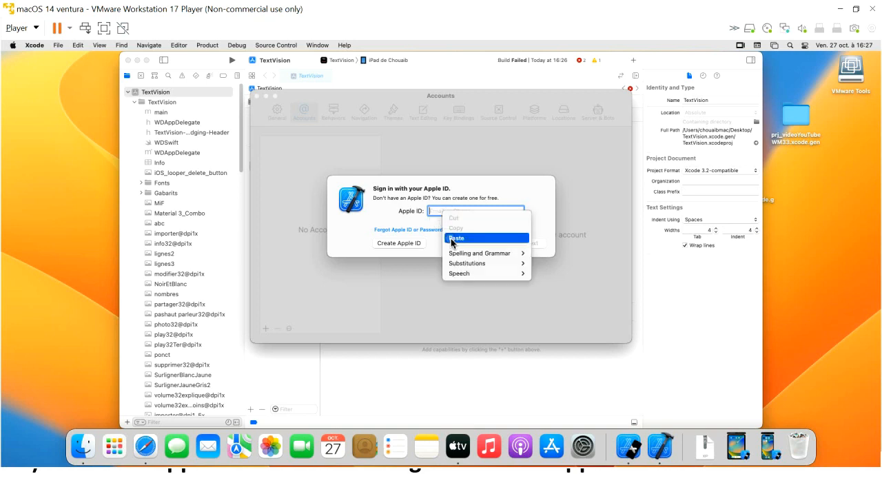
pyautogui.click(453, 238)
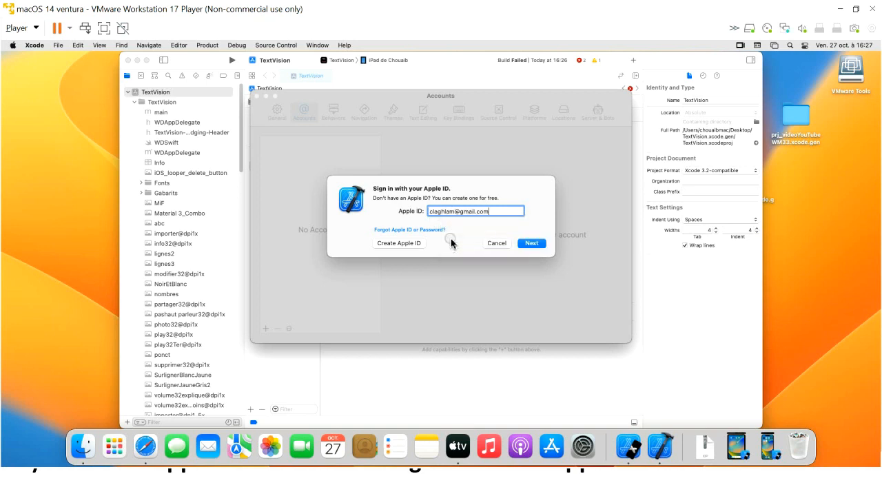
pyautogui.click(530, 247)
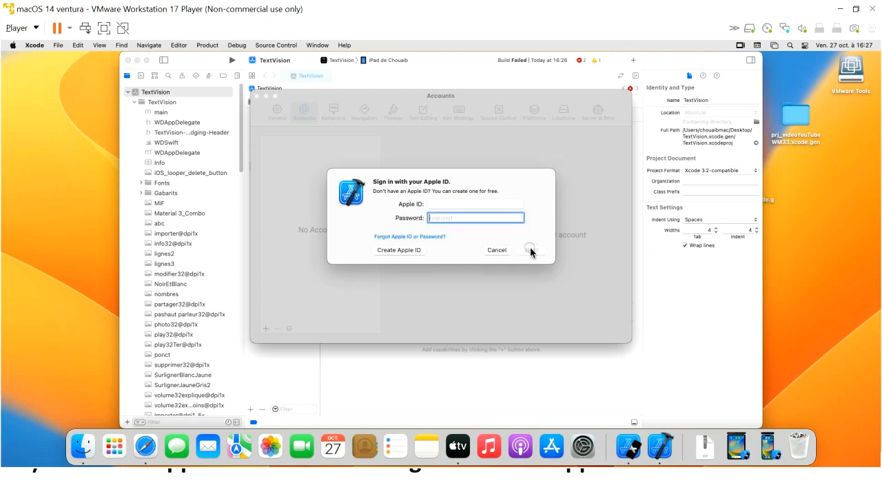
pyautogui.write('••••••••••')
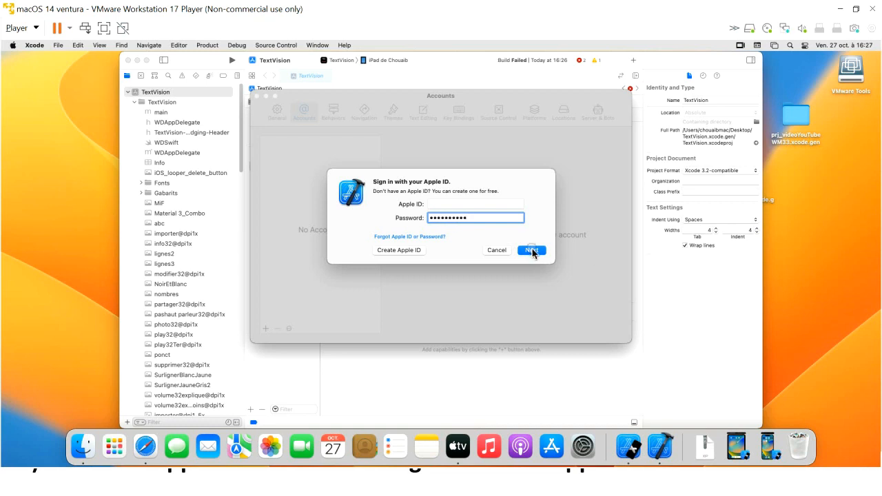
pyautogui.click(532, 250)
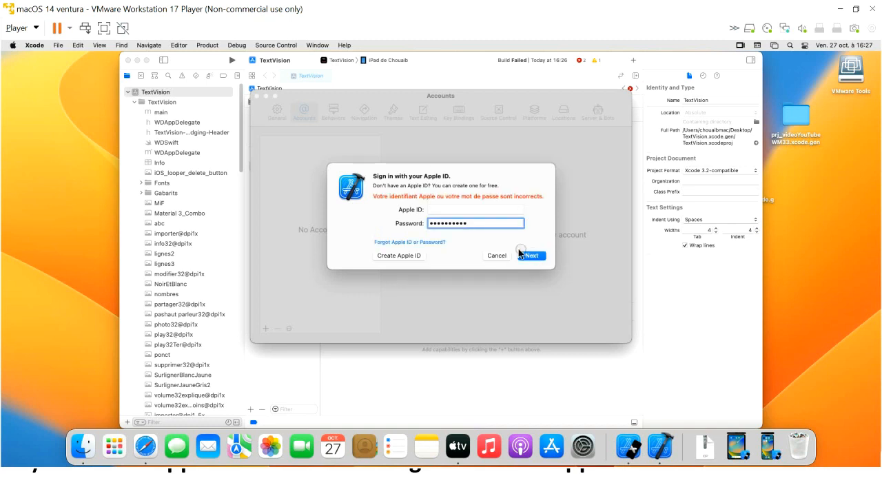
pyautogui.click(496, 256)
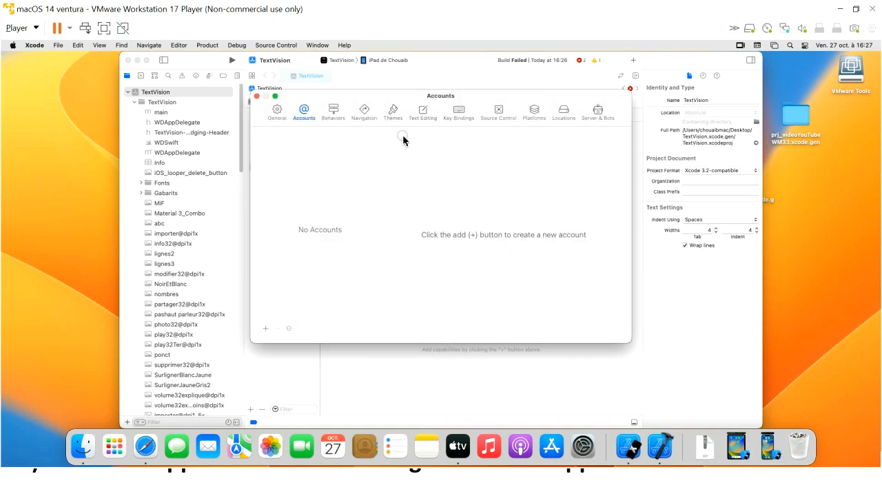
pyautogui.click(257, 97)
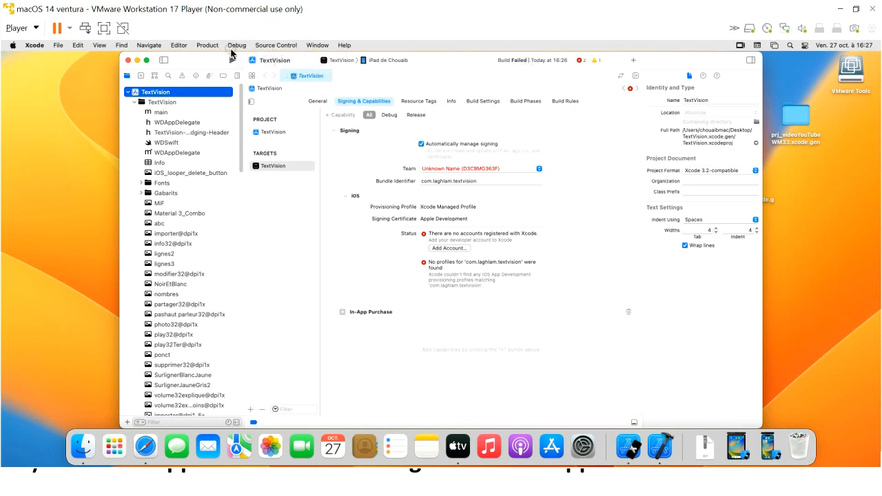
# Run Product > Archive on the TextVision app, which ends in Archive Failed
pyautogui.click(208, 46)
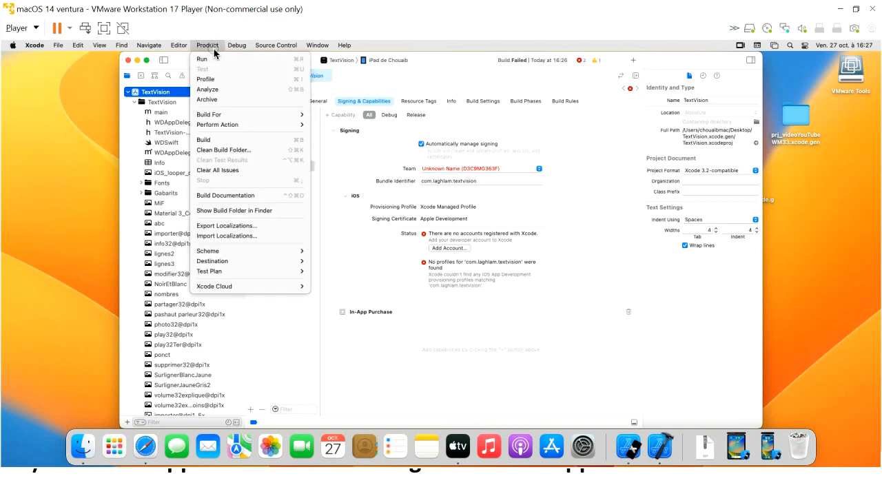
pyautogui.click(207, 100)
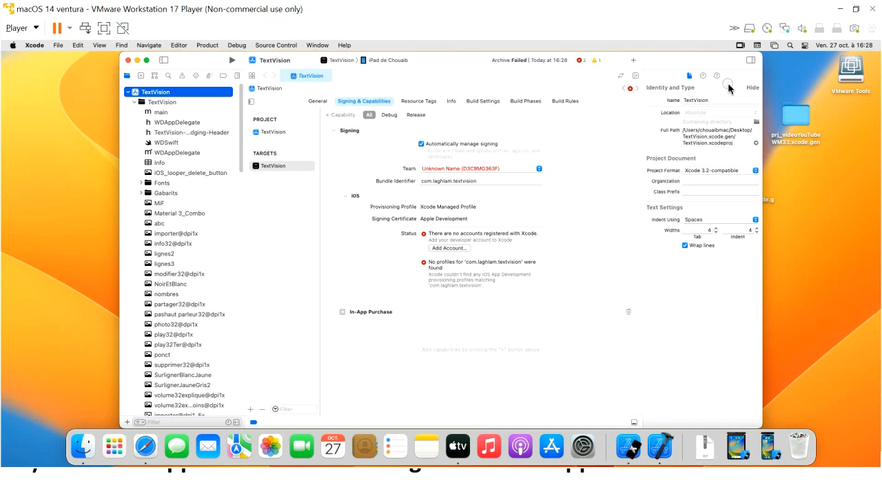
pyautogui.press('Return')
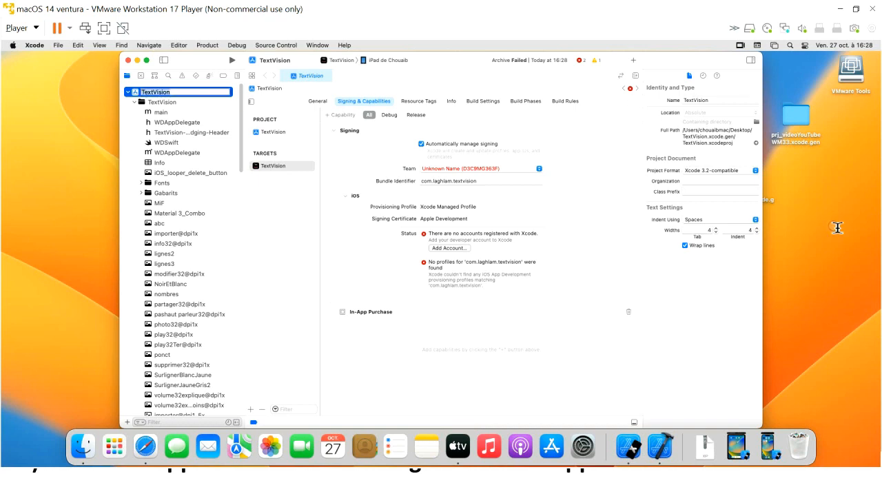
# Move the virtual machine window lower and bring up the host's list of open windows
pyautogui.click(852, 286)
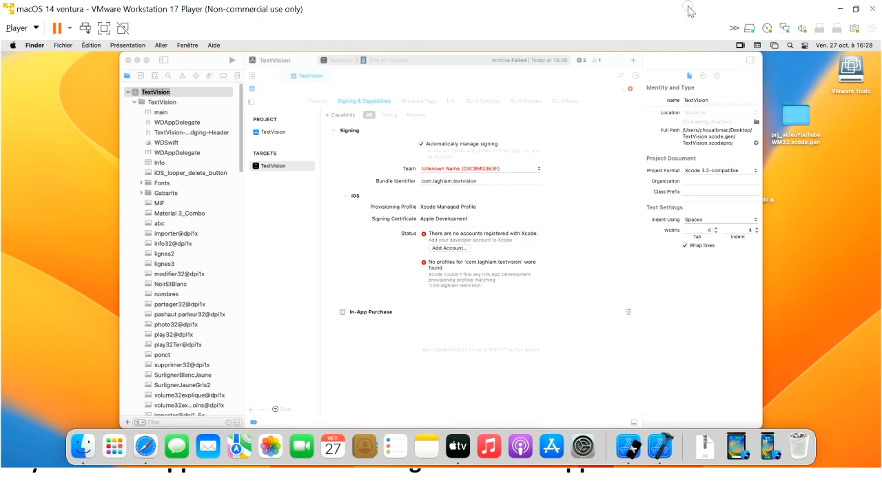
pyautogui.moveTo(687, 6); pyautogui.dragTo(673, 145)
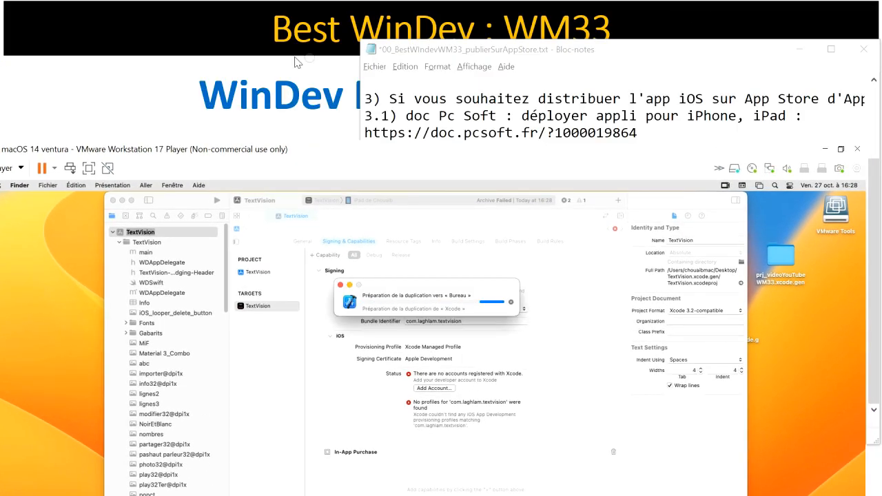
pyautogui.click(222, 13)
pyautogui.hotkey('alt', 'Tab')
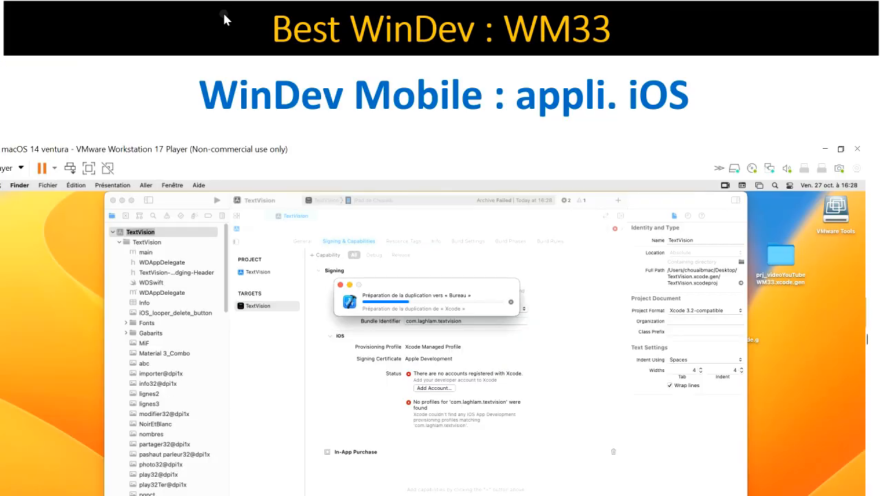
pyautogui.hotkey('alt', 'Tab')
pyautogui.hotkey('alt', 'Tab')
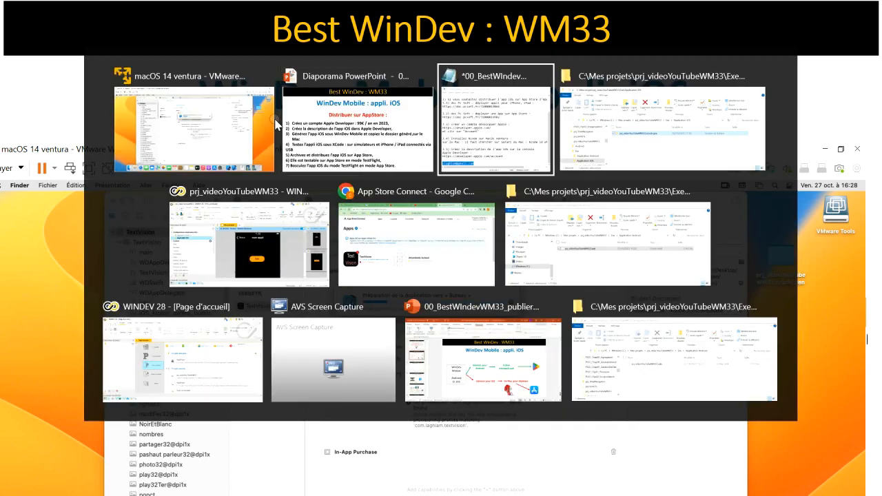
# In App Store Connect, open TextVision's TestFlight iOS builds: 0.5.2.3 in testing, 0.5.2.0–0.5.2.2 expired
pyautogui.hotkey('alt', 'Tab')
pyautogui.hotkey('alt', 'Tab')
pyautogui.hotkey('alt', 'Tab')
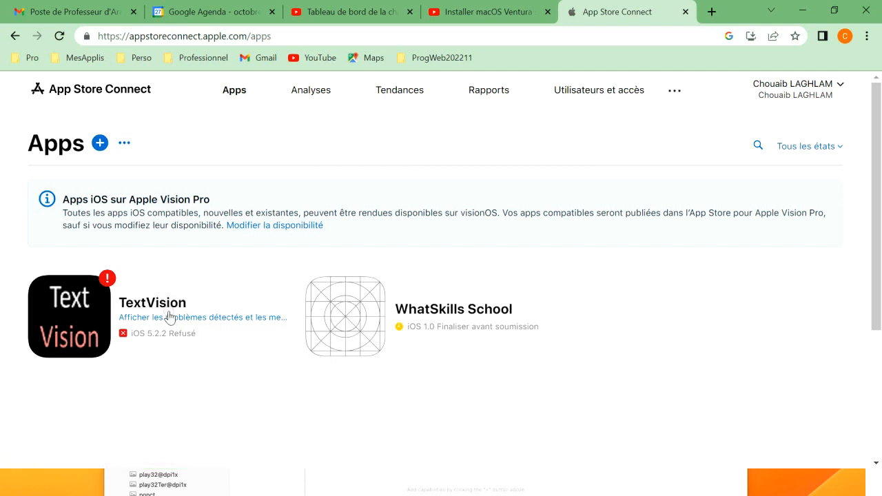
pyautogui.click(169, 316)
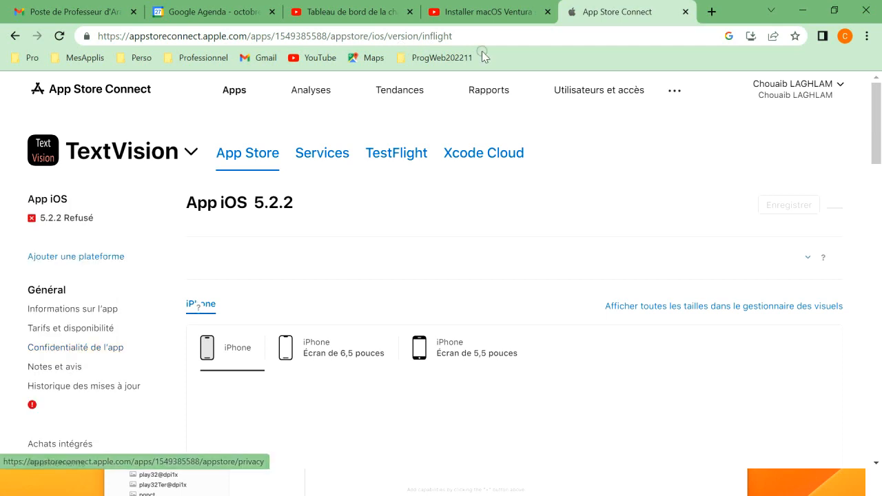
pyautogui.click(396, 158)
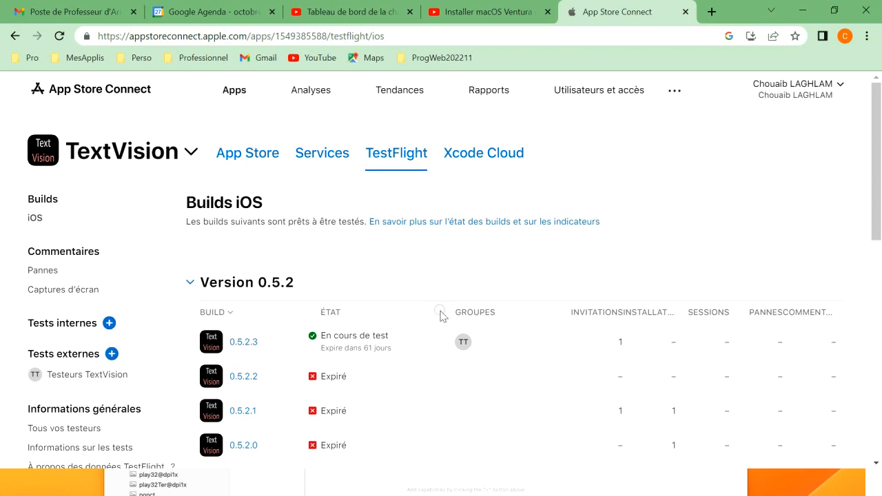
# Read the App Store rejection reasons for version 5.2.2, then return to TextVision's TestFlight builds
pyautogui.moveTo(448, 339)
pyautogui.click(260, 154)
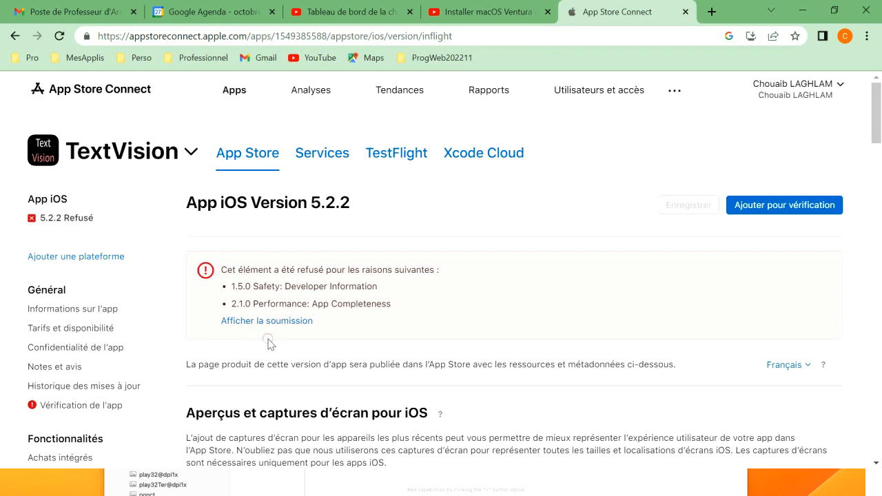
pyautogui.click(405, 163)
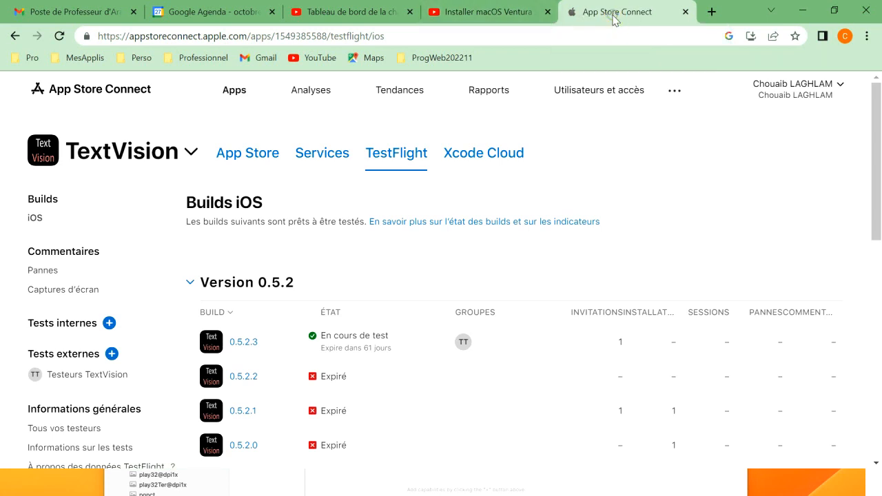
pyautogui.hotkey('alt', 'Tab')
pyautogui.hotkey('alt', 'Tab')
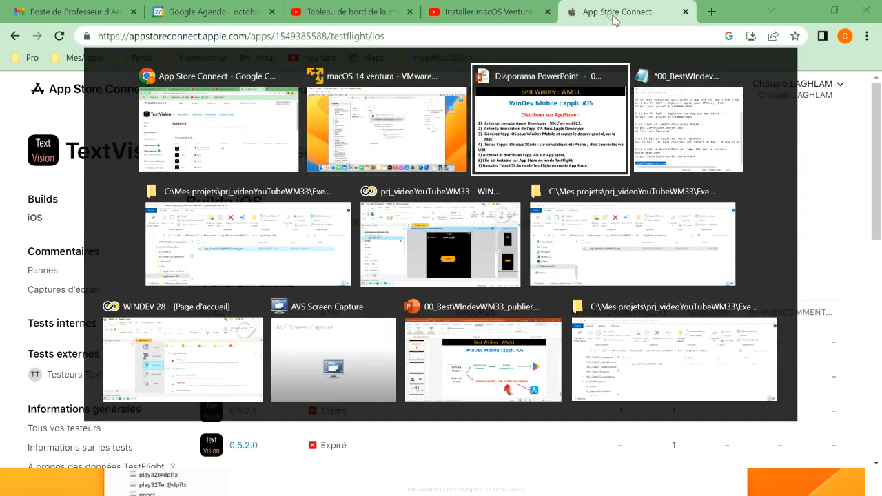